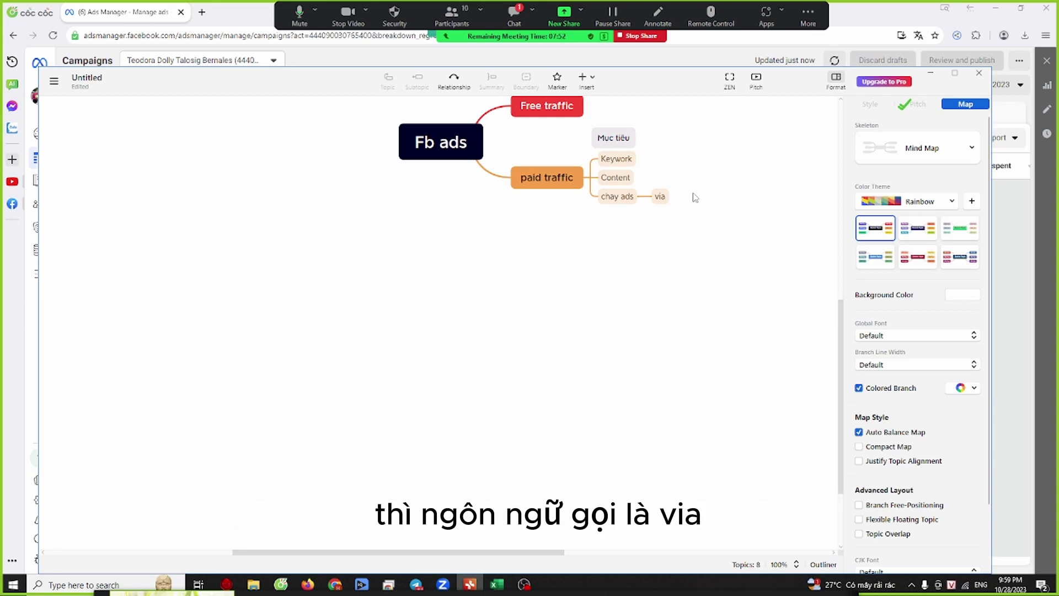
Step: Add a subtopic named "clone" under the "chay ads" topic
click(627, 201)
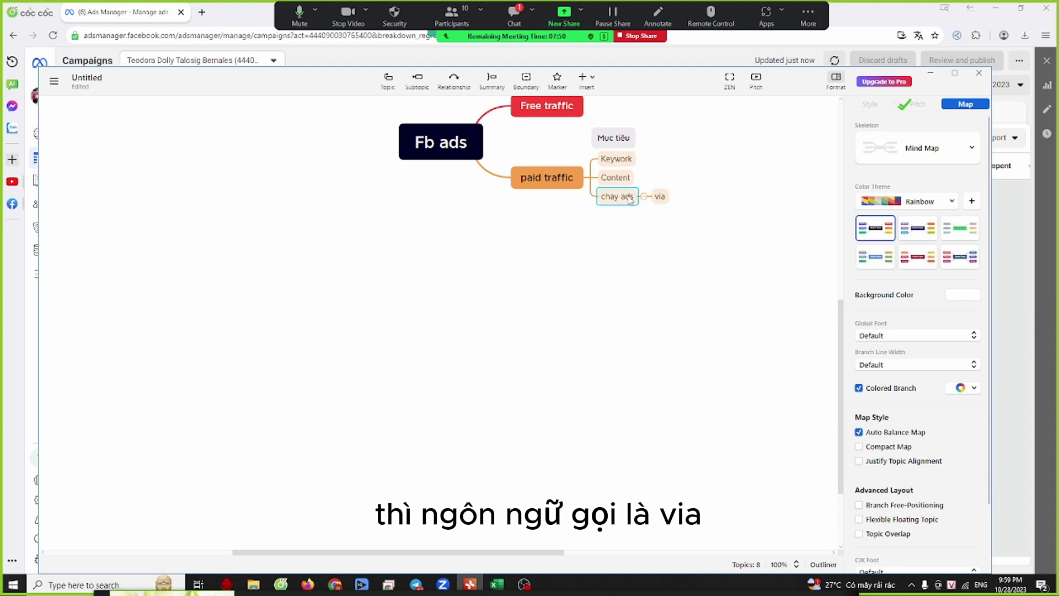
click(419, 82)
text(clone)
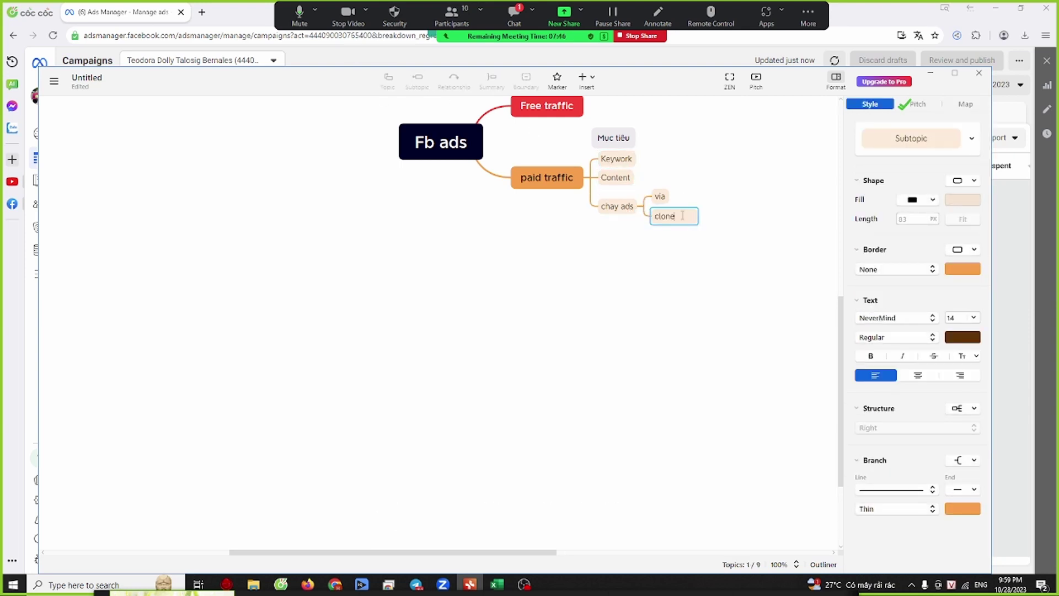
key(Return)
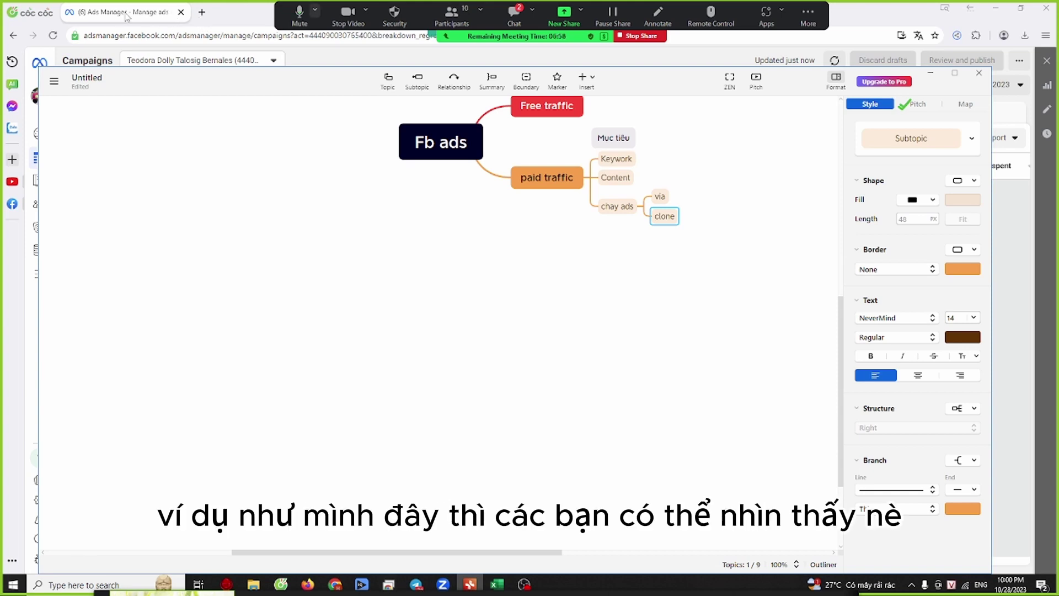
Step: Switch to the browser, load facebook.com in a new tab and dismiss the pop-up video ad
click(931, 73)
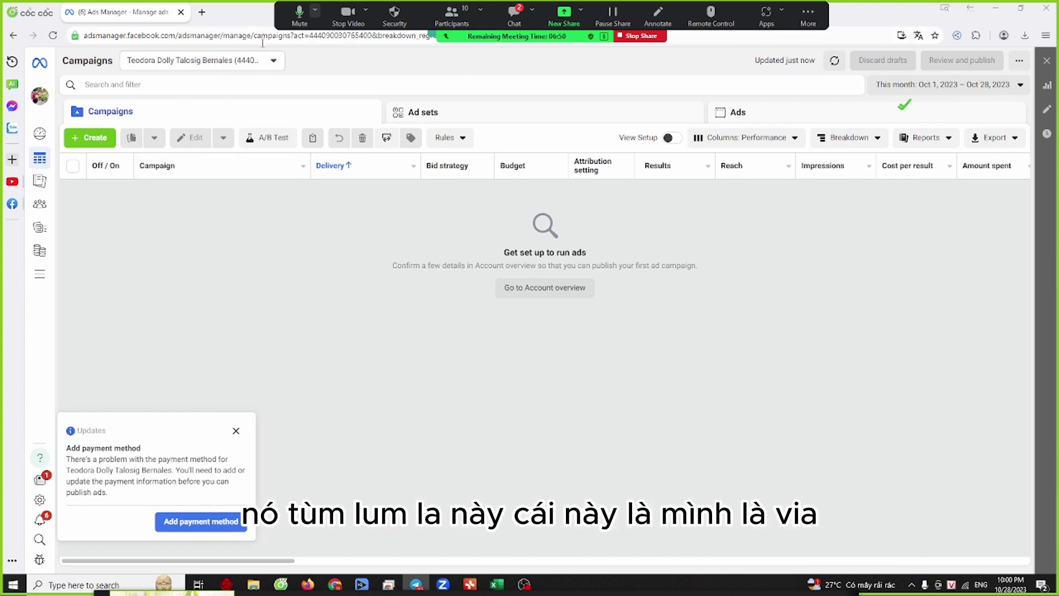
click(298, 61)
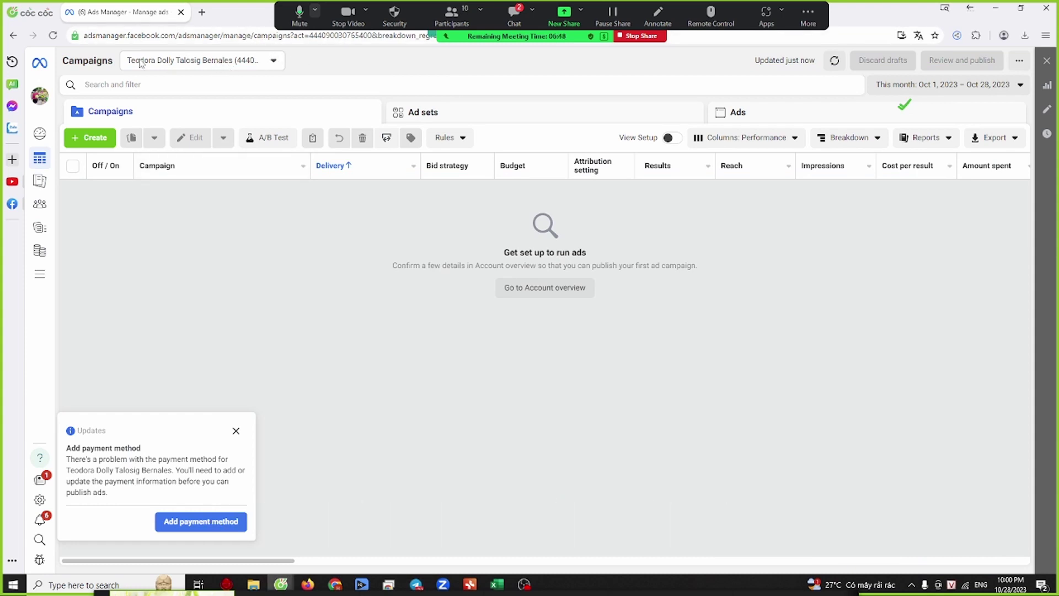
click(200, 12)
text(facebook.com)
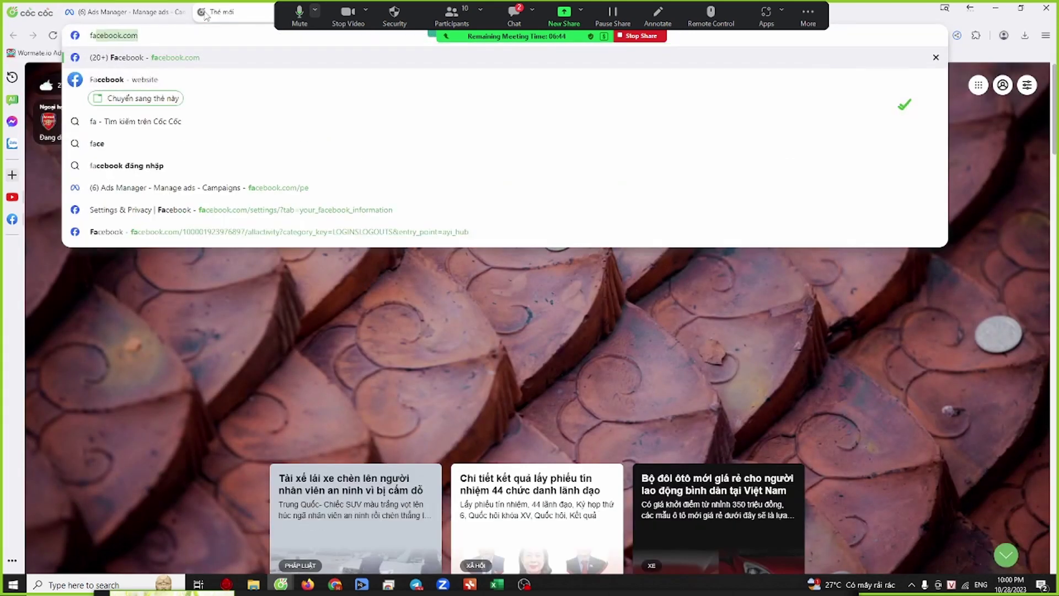
key(Return)
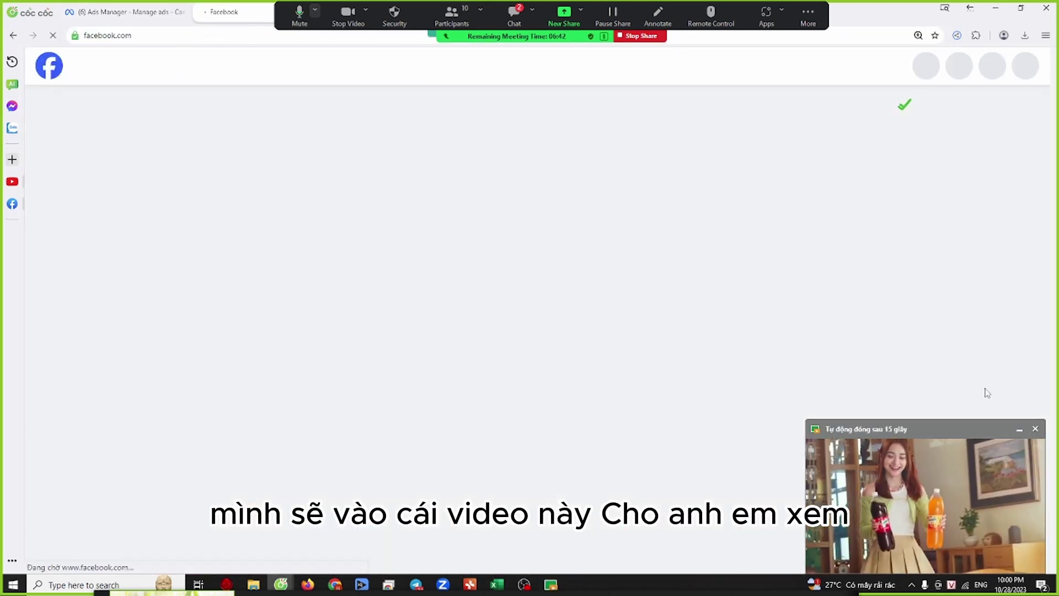
click(1035, 429)
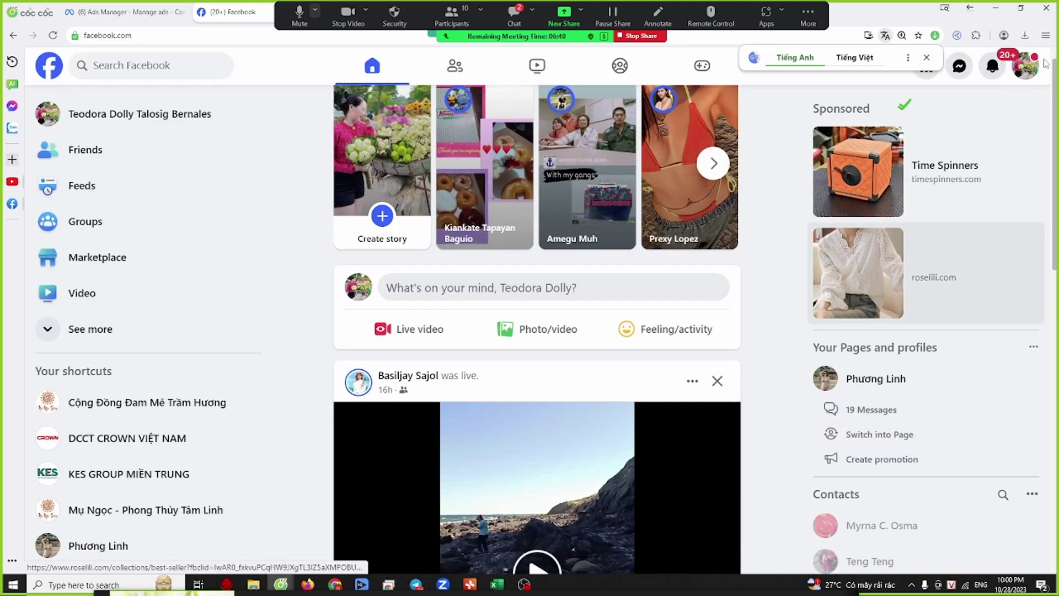
Step: Open the account's own profile and view a sunflower-field group photo from its Photos section
scroll(1044, 64, down, 1)
click(1025, 65)
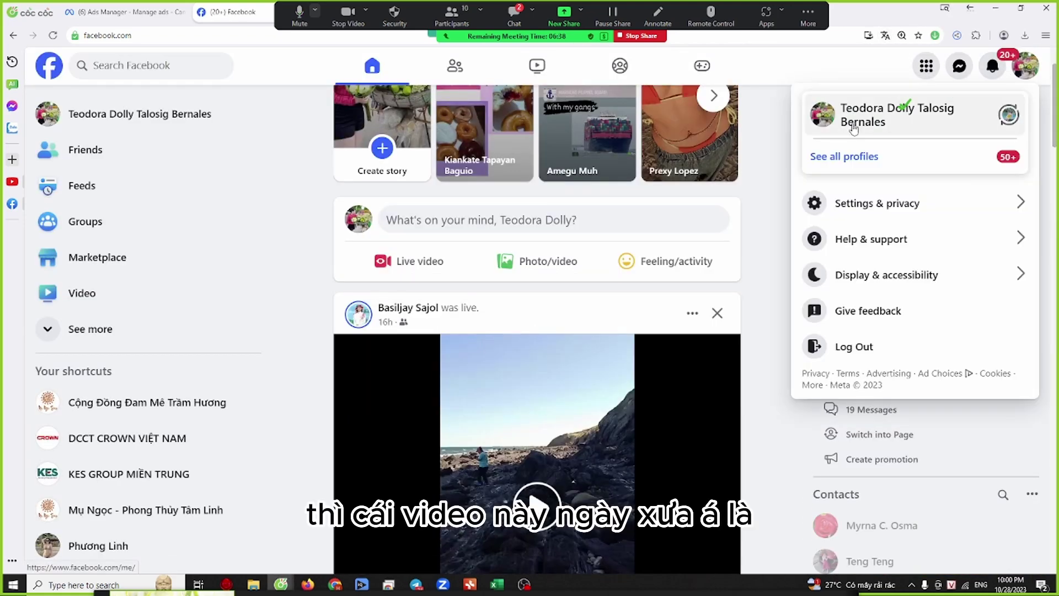
click(853, 128)
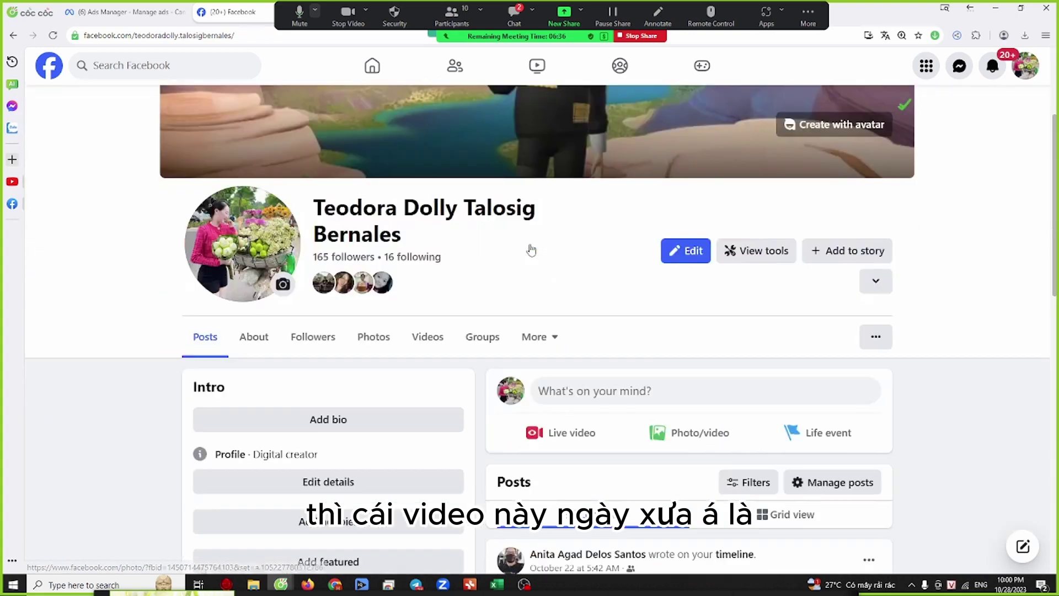
scroll(531, 250, down, 10)
scroll(292, 381, up, 2)
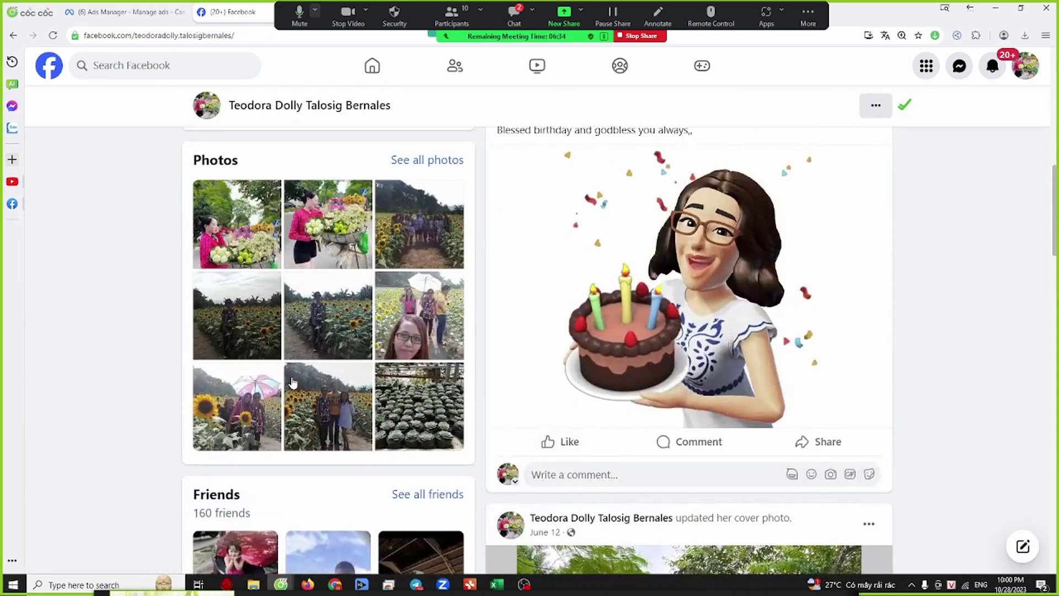
click(331, 408)
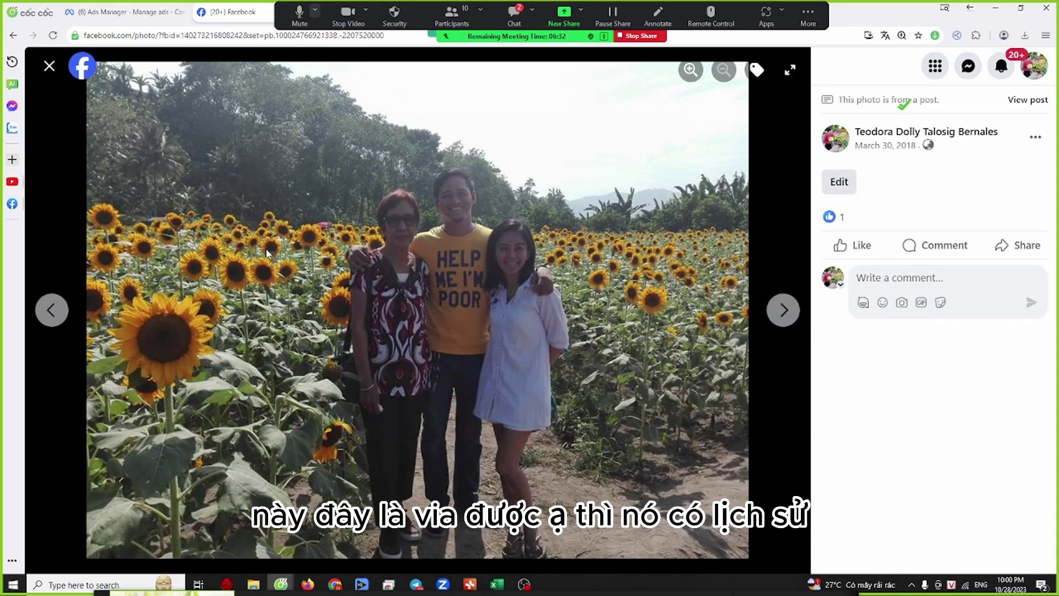
click(51, 67)
Step: Look through the profile's header, photos, friends and older timeline posts
scroll(535, 381, up, 3)
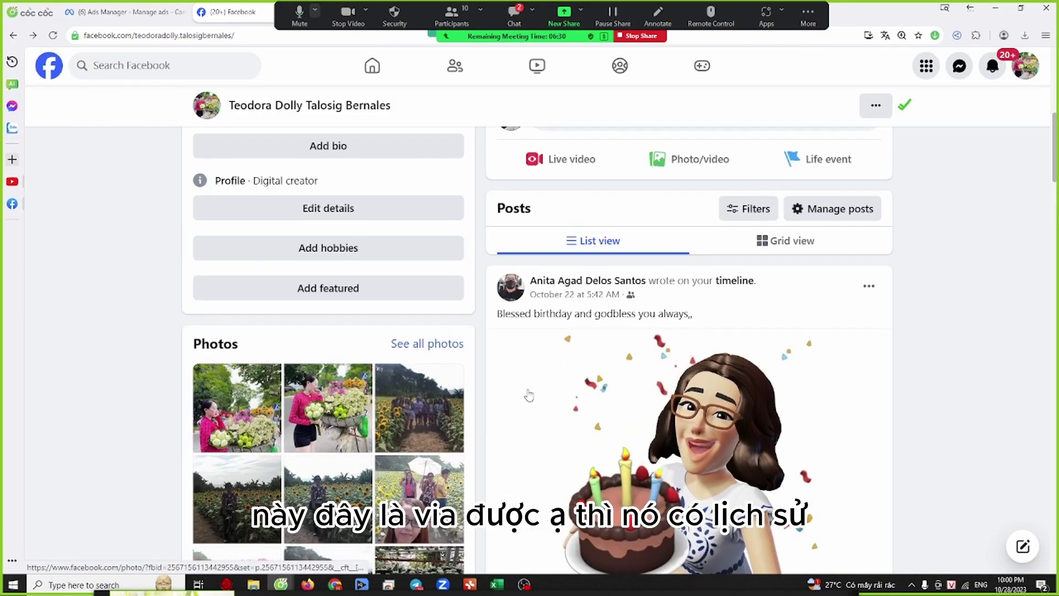
scroll(529, 395, up, 10)
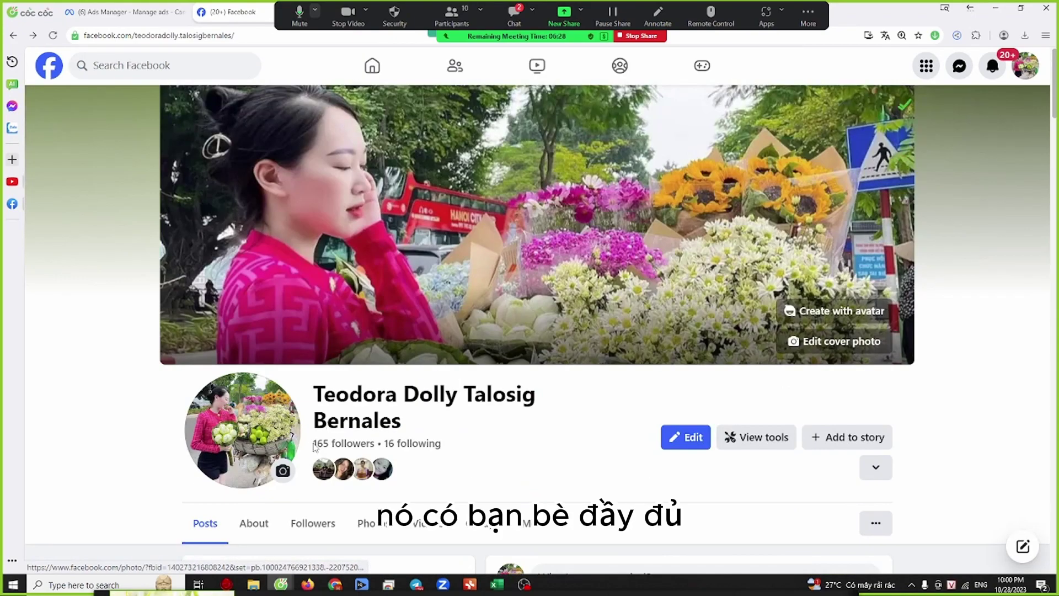
scroll(491, 448, down, 10)
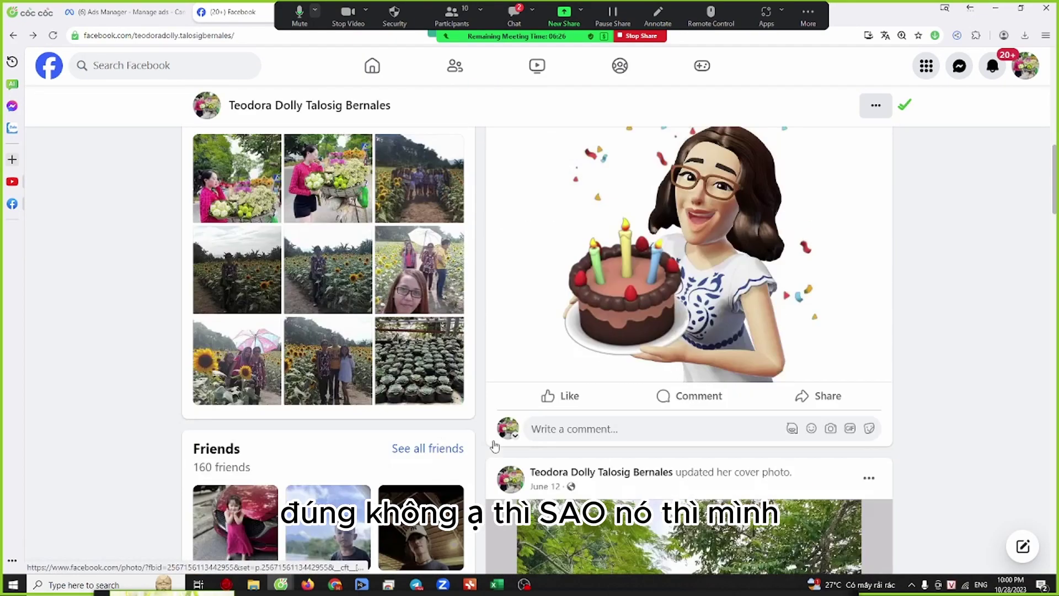
scroll(494, 445, down, 5)
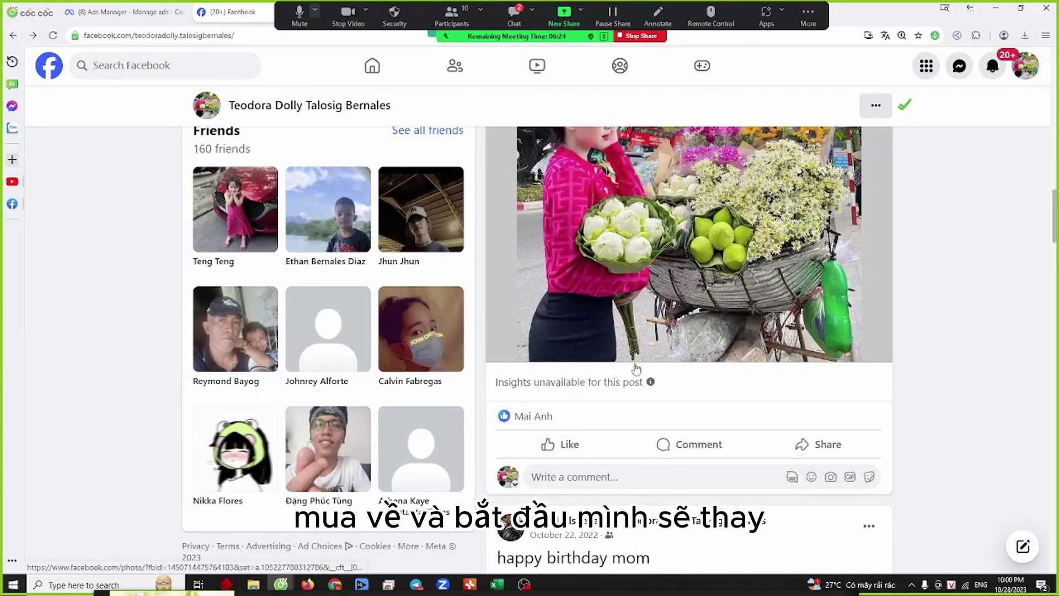
scroll(636, 368, down, 10)
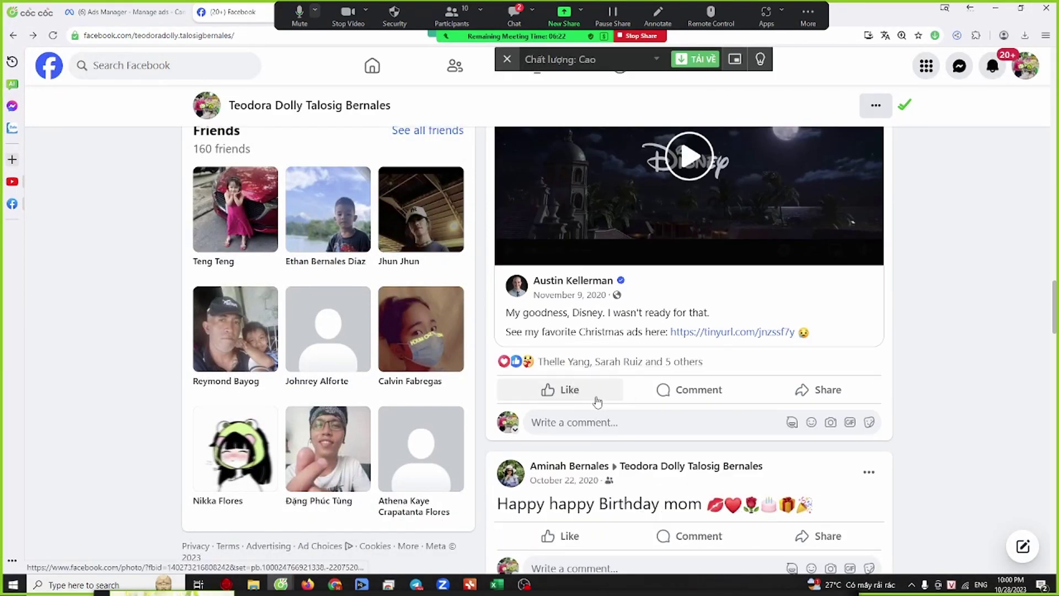
scroll(597, 401, up, 15)
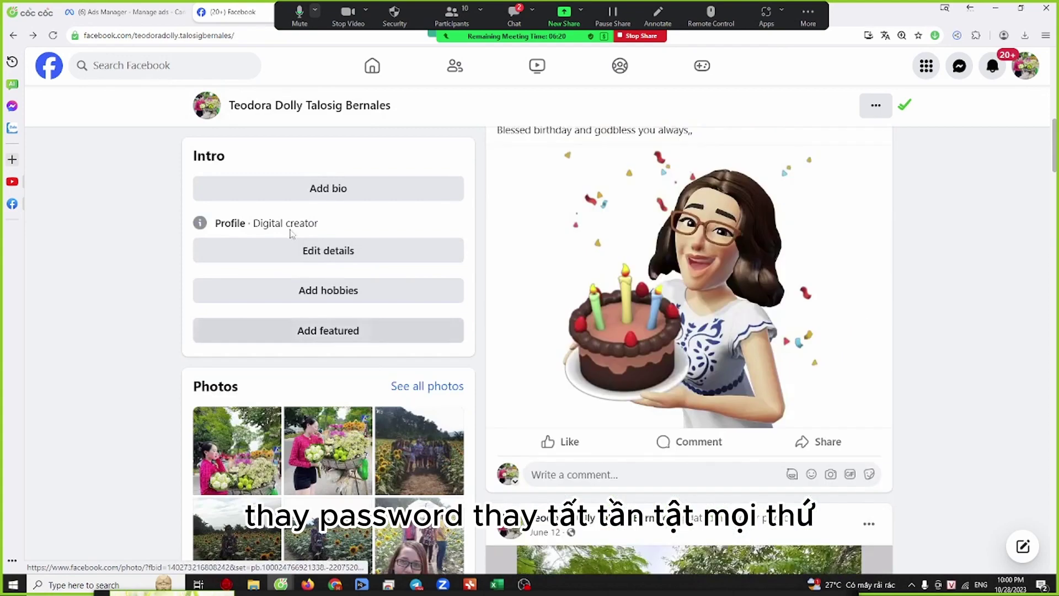
scroll(291, 233, up, 4)
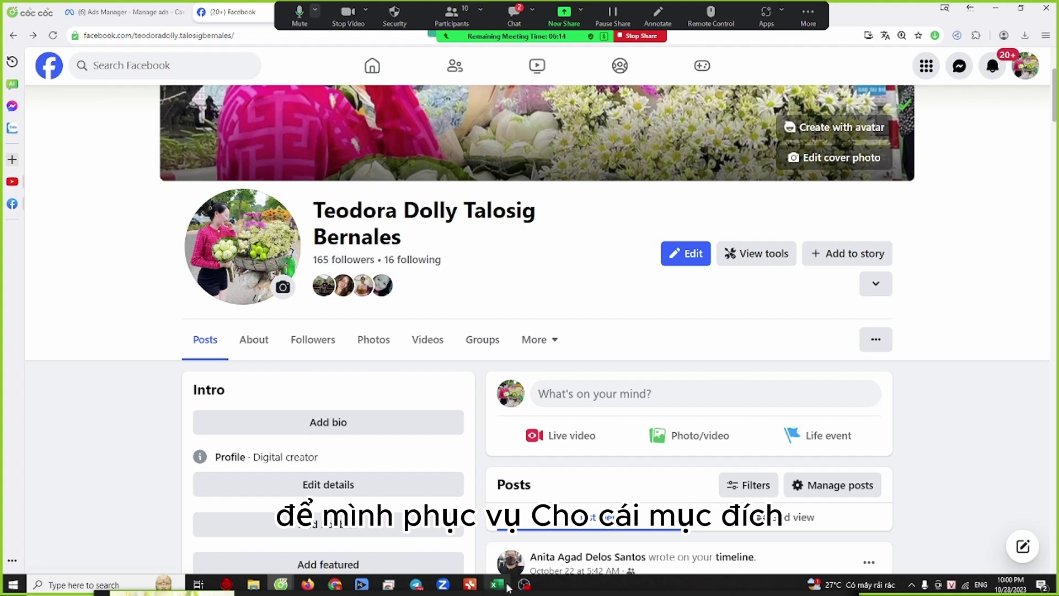
Step: Switch back to the Xmind map and add a subtopic named "camp Pe" under "chay ads"
mouse_move(325, 586)
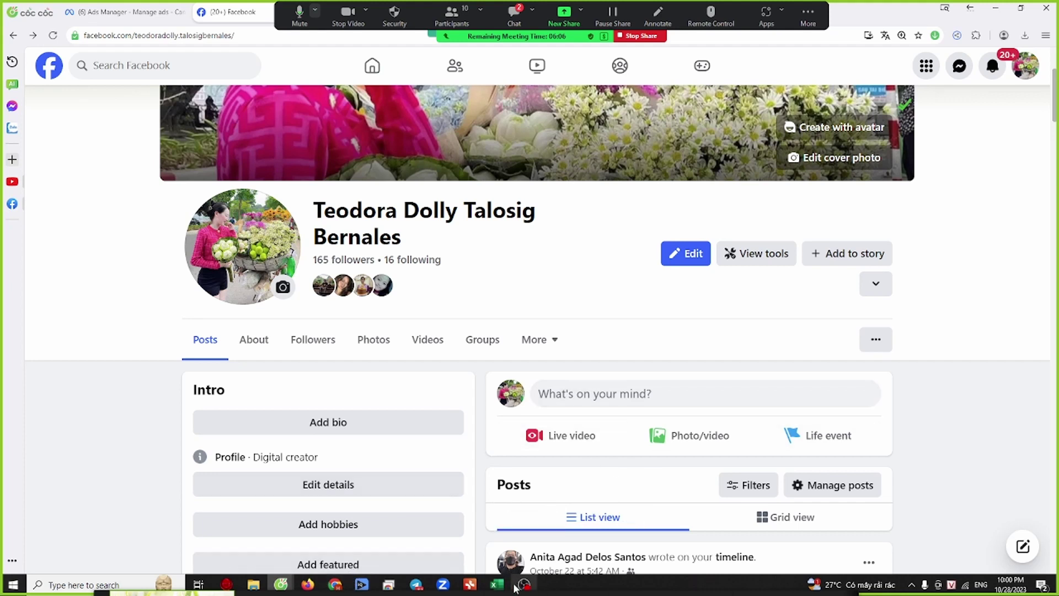
mouse_move(532, 588)
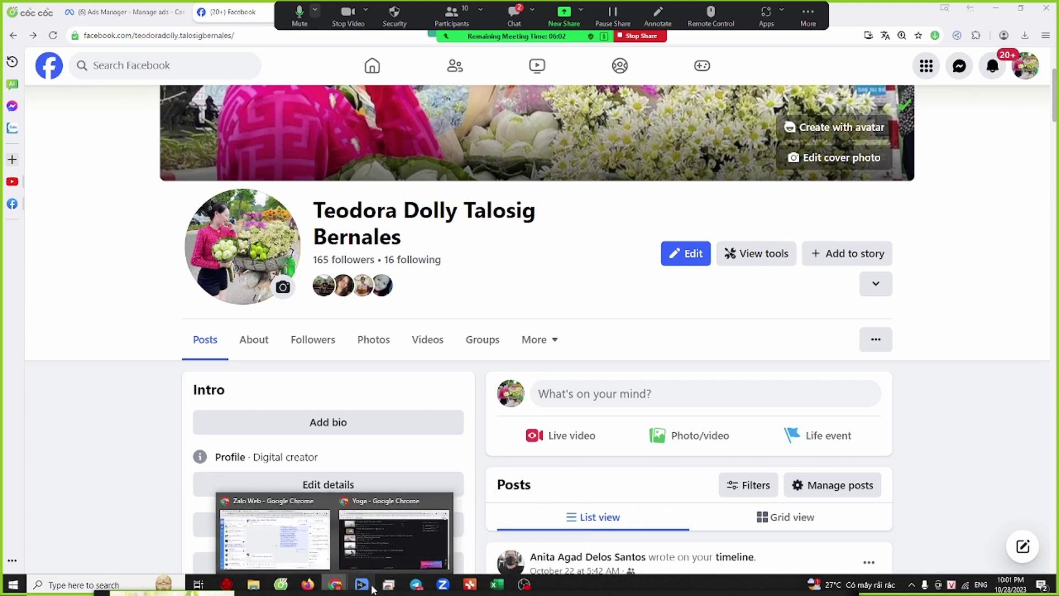
mouse_move(445, 588)
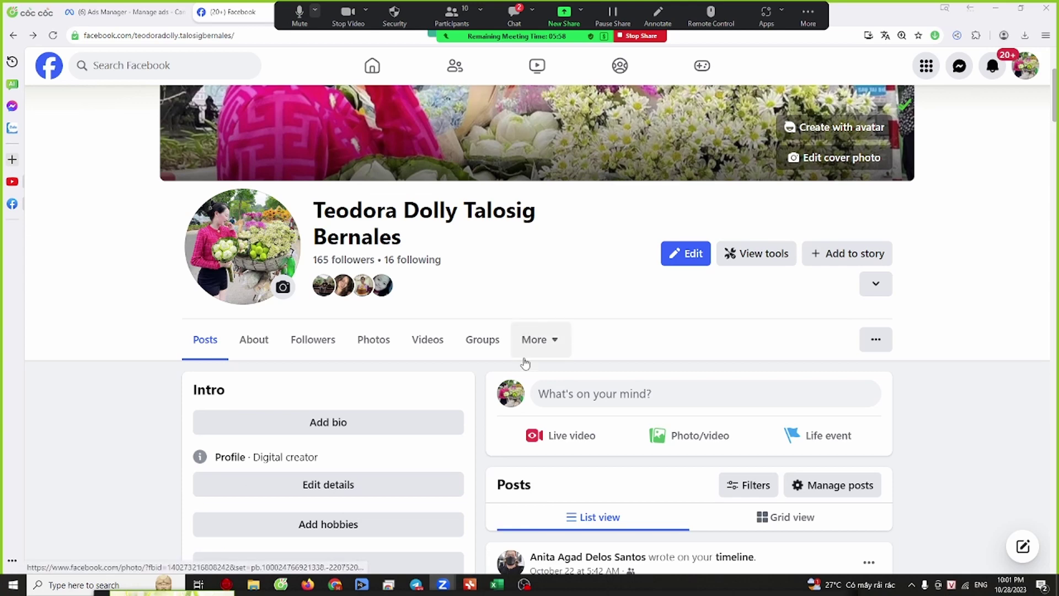
click(470, 584)
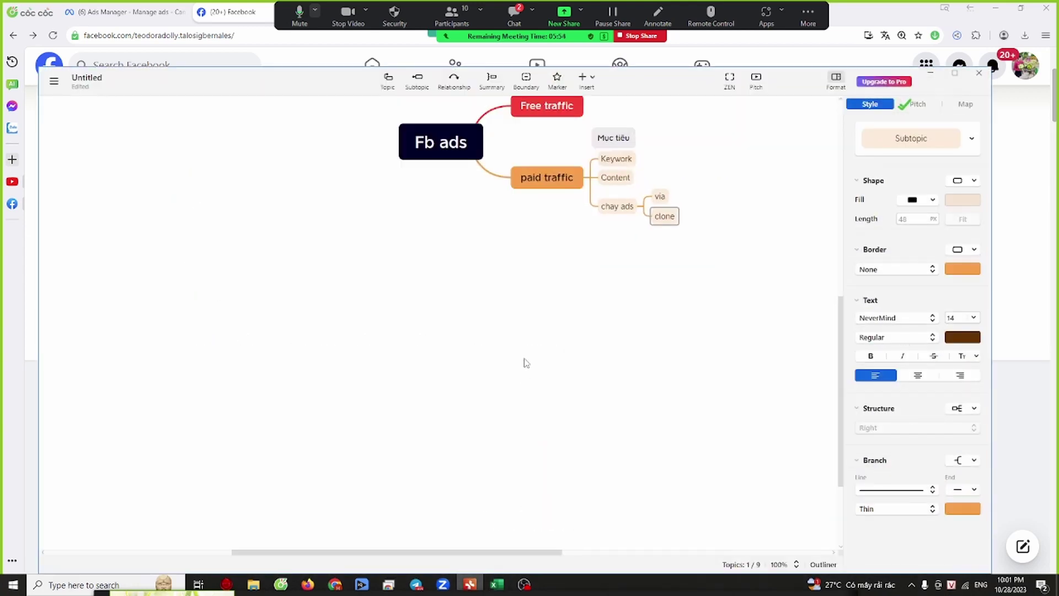
click(612, 208)
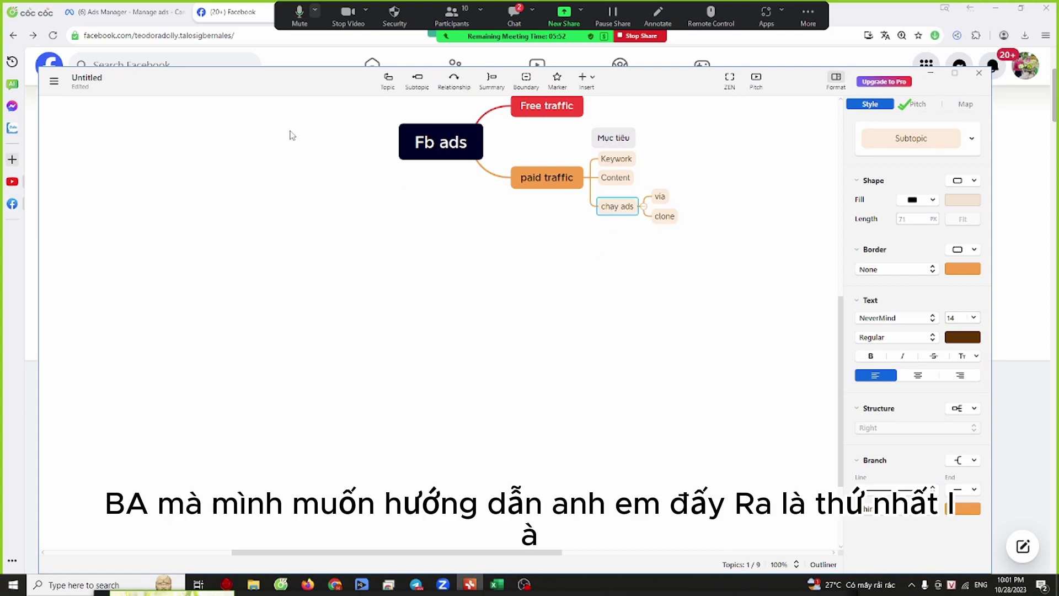
click(423, 78)
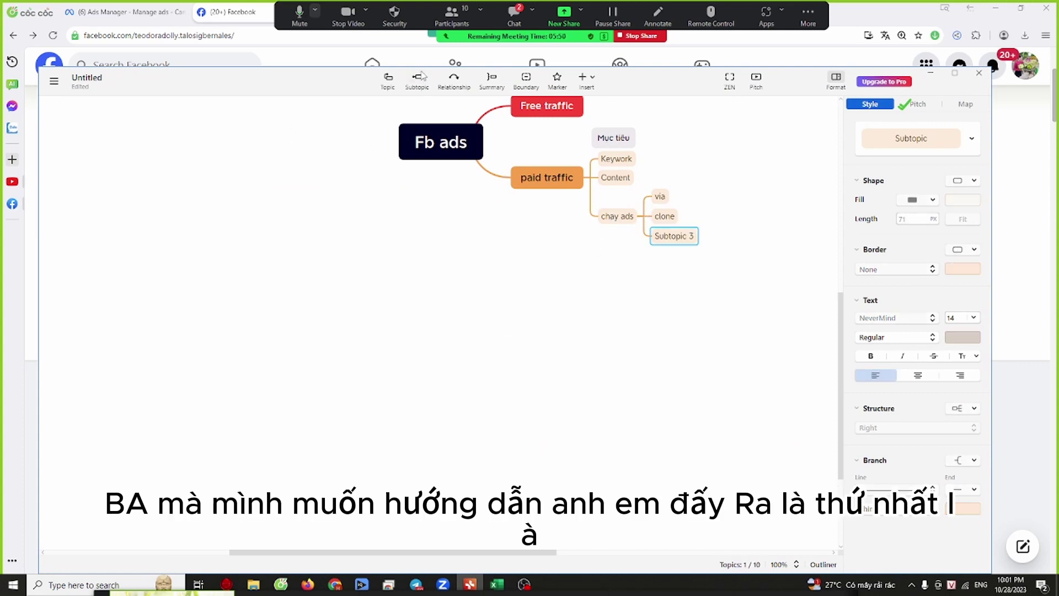
double_click(681, 236)
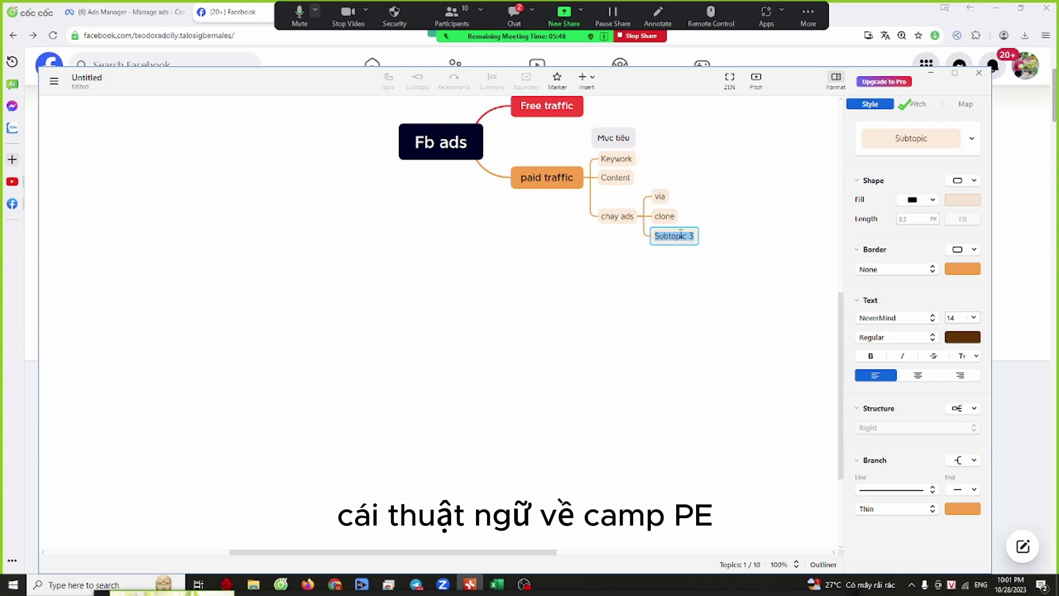
text(camp Pe)
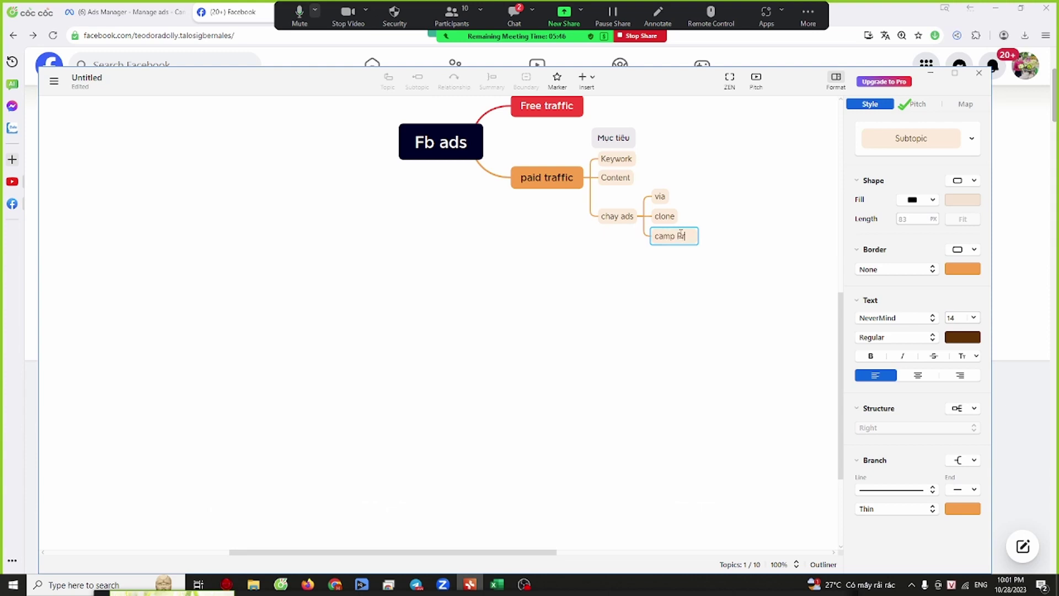
click(669, 282)
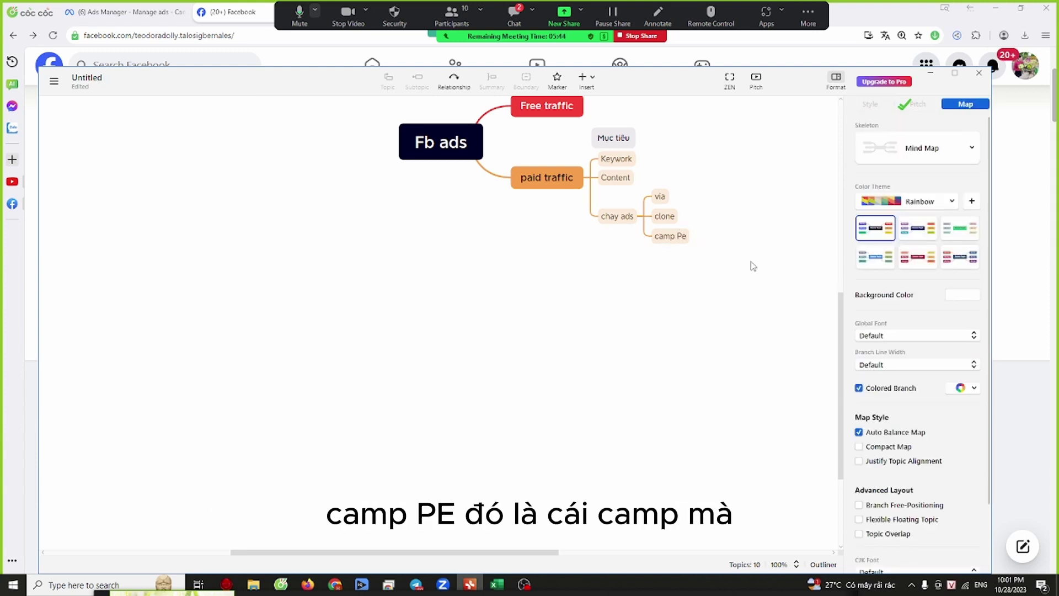
Step: Switch to Ads Manager in the browser, start creating a new campaign and review the available campaign objectives
click(685, 241)
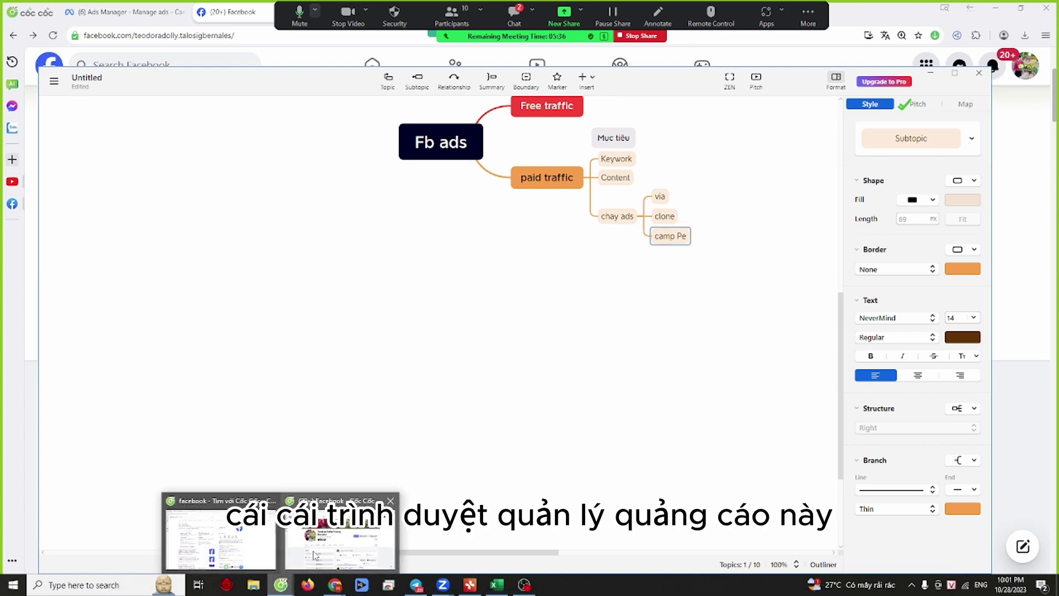
click(280, 587)
click(301, 536)
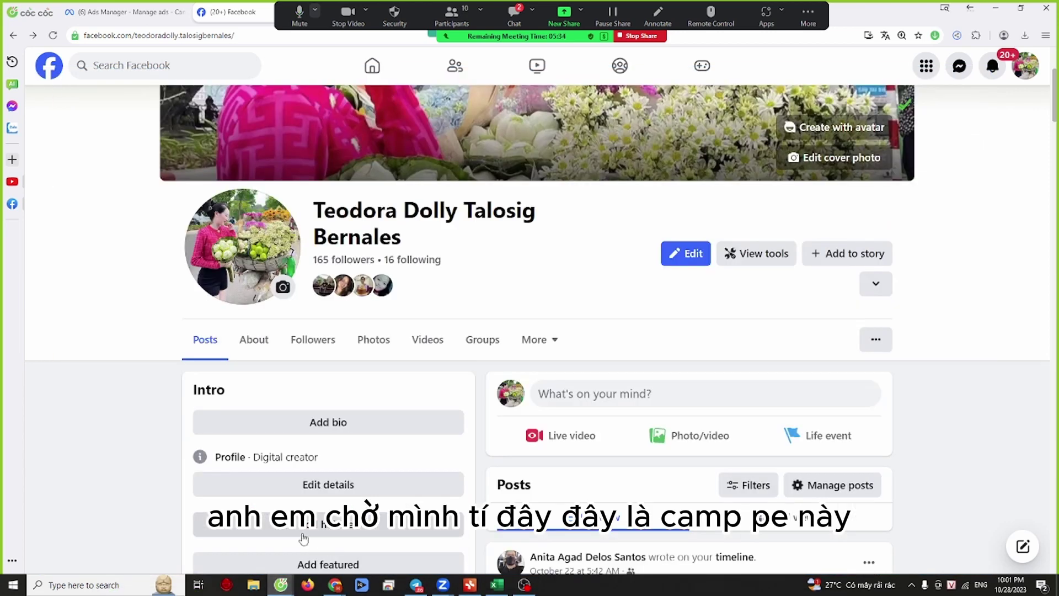
click(139, 5)
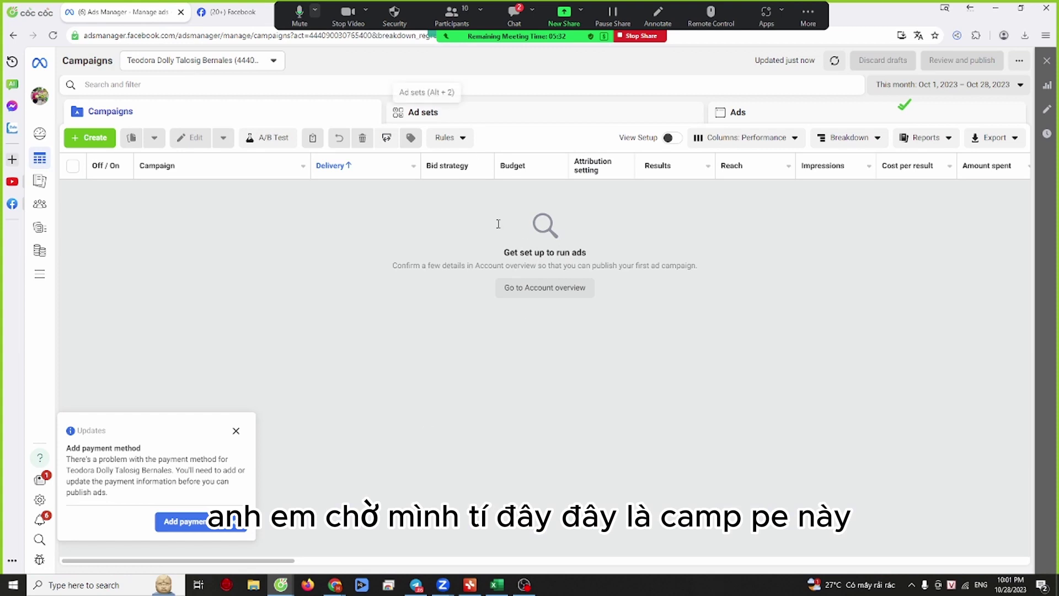
click(102, 141)
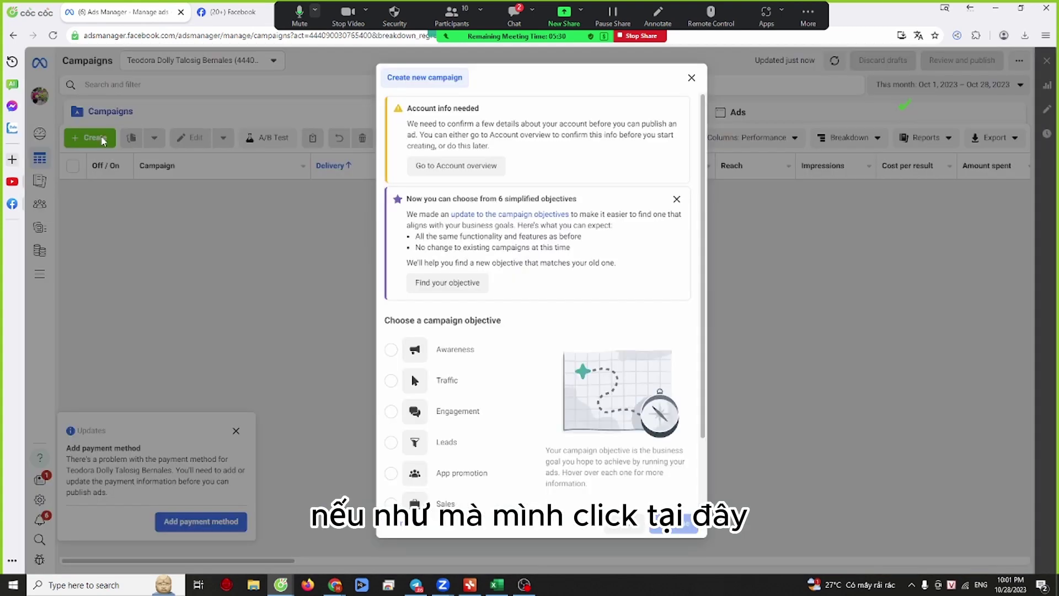
scroll(510, 386, down, 2)
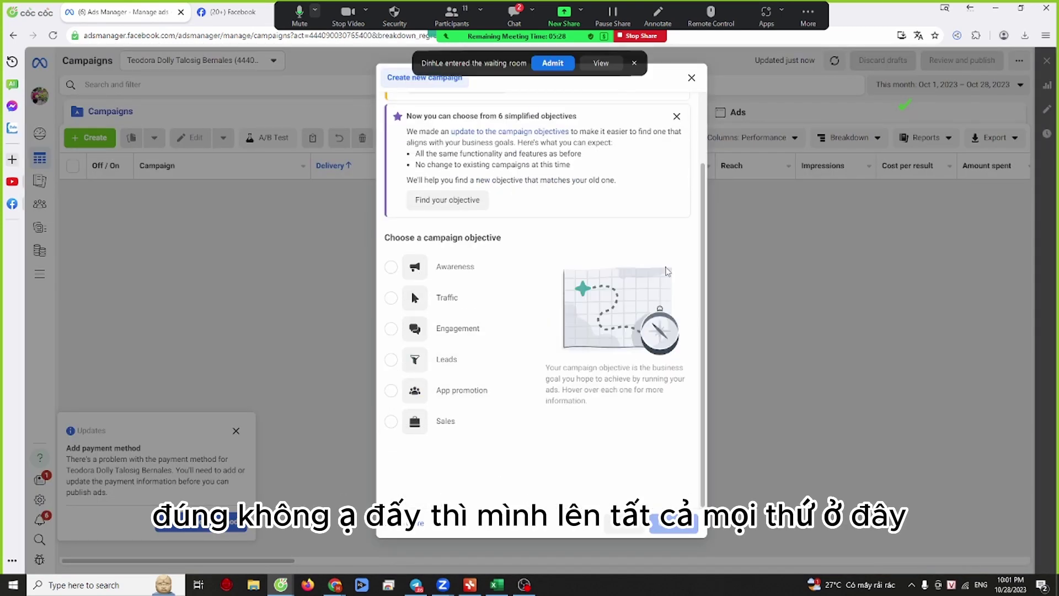
mouse_move(530, 291)
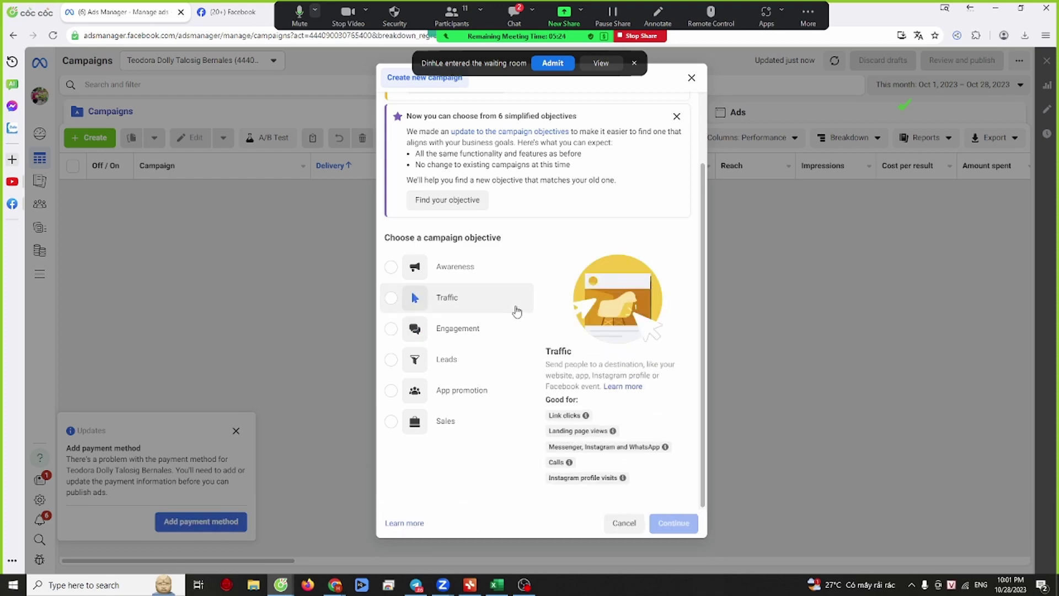
Step: Switch to the Facebook profile, look through its posts and view the full list of profiles and Pages the account can switch to
click(236, 11)
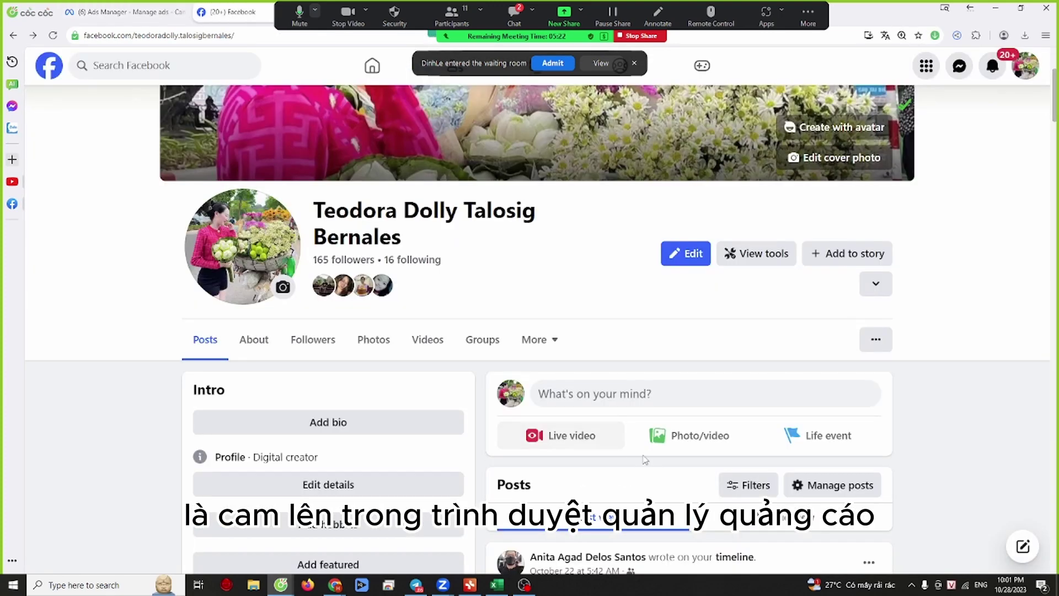
scroll(551, 452, down, 10)
scroll(699, 458, down, 15)
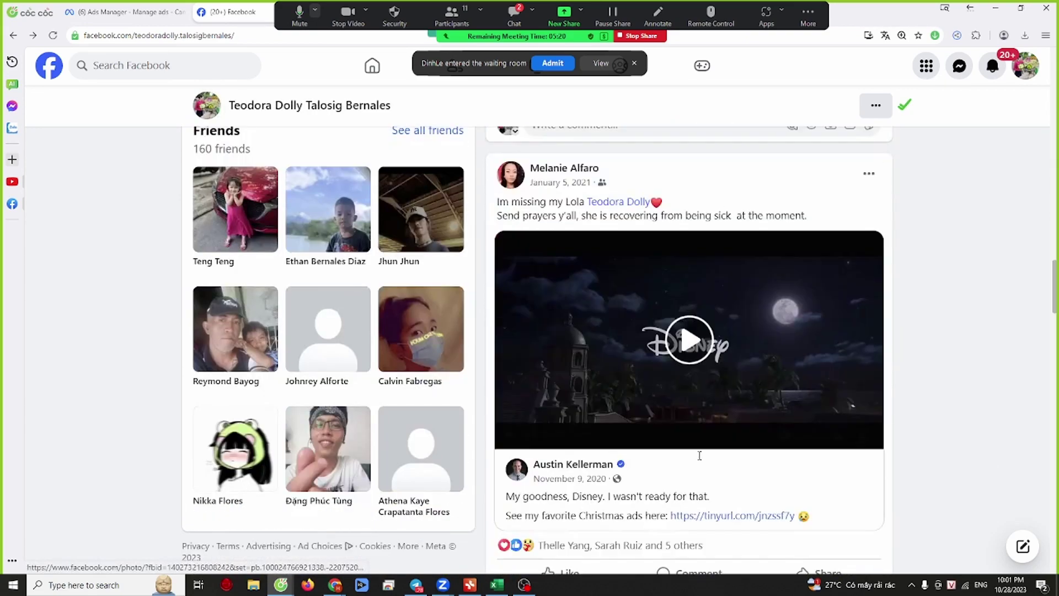
click(1027, 66)
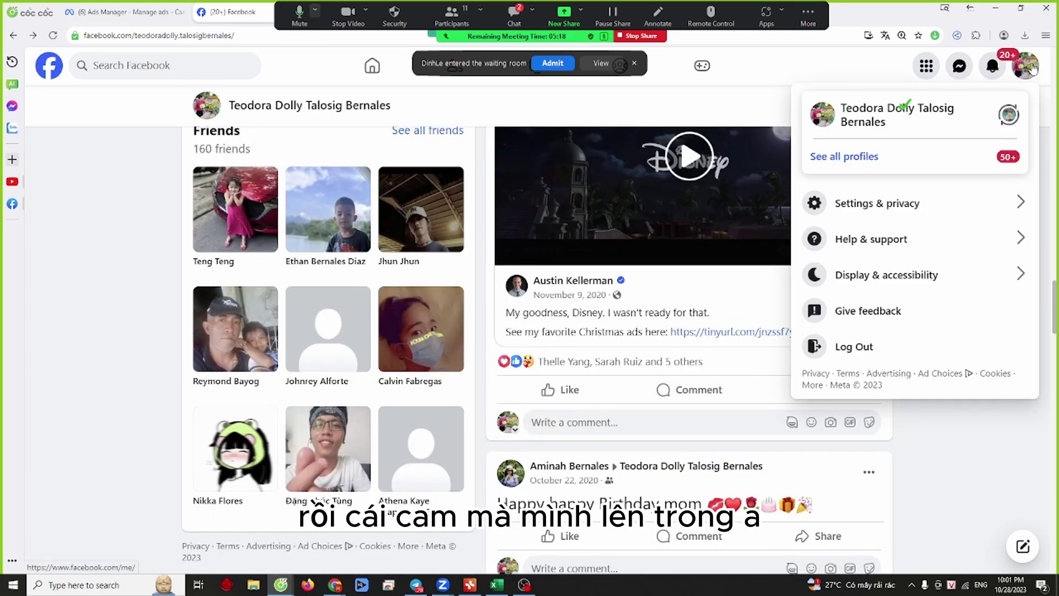
click(867, 155)
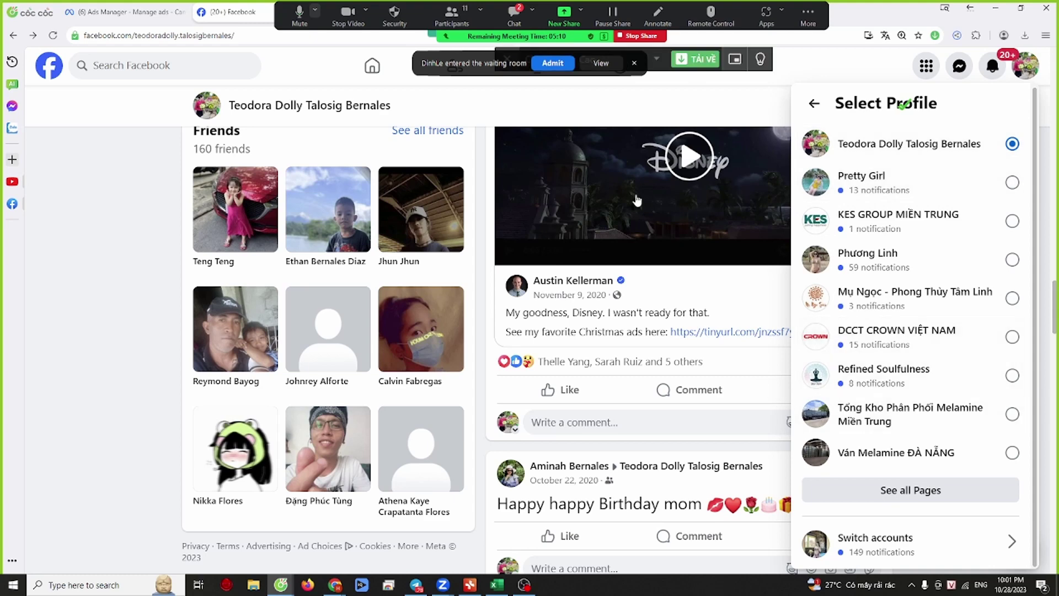
click(611, 100)
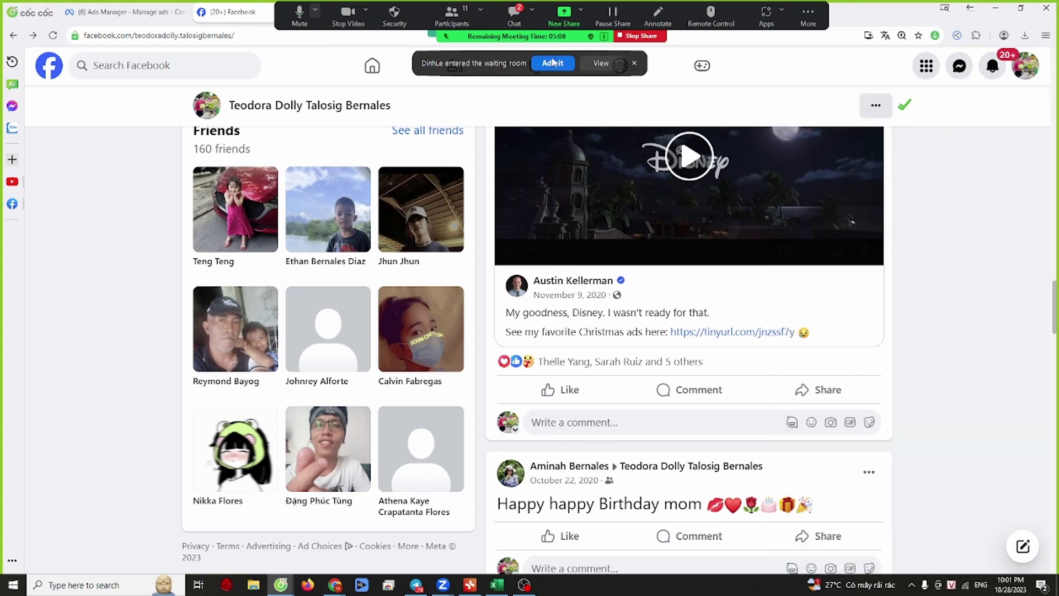
Step: Open the Facebook home feed and look through the sponsored WISKII Active ad and the posts below it
click(360, 75)
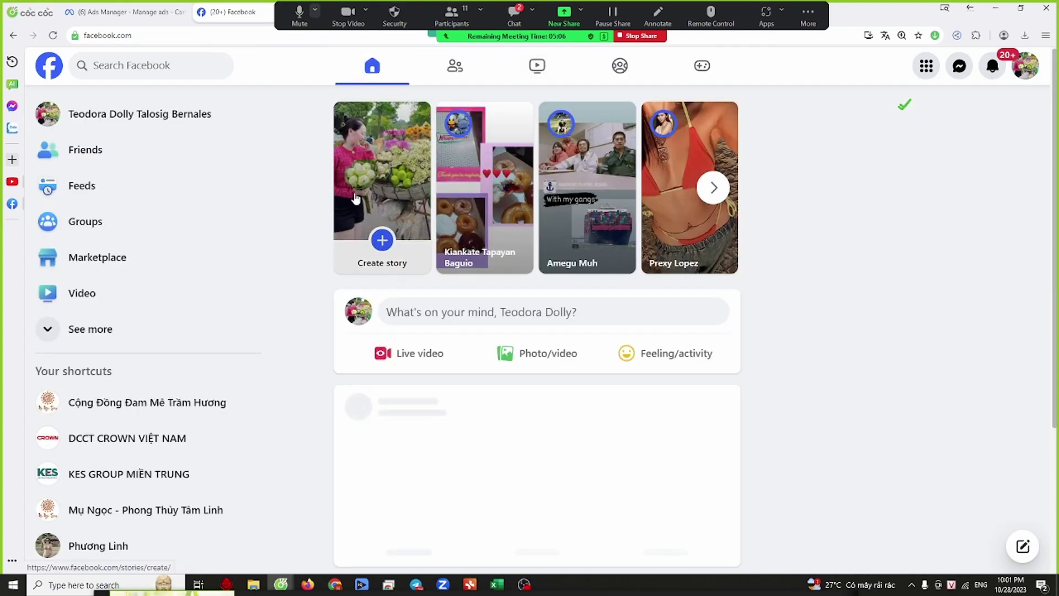
scroll(298, 244, down, 9)
scroll(309, 259, down, 8)
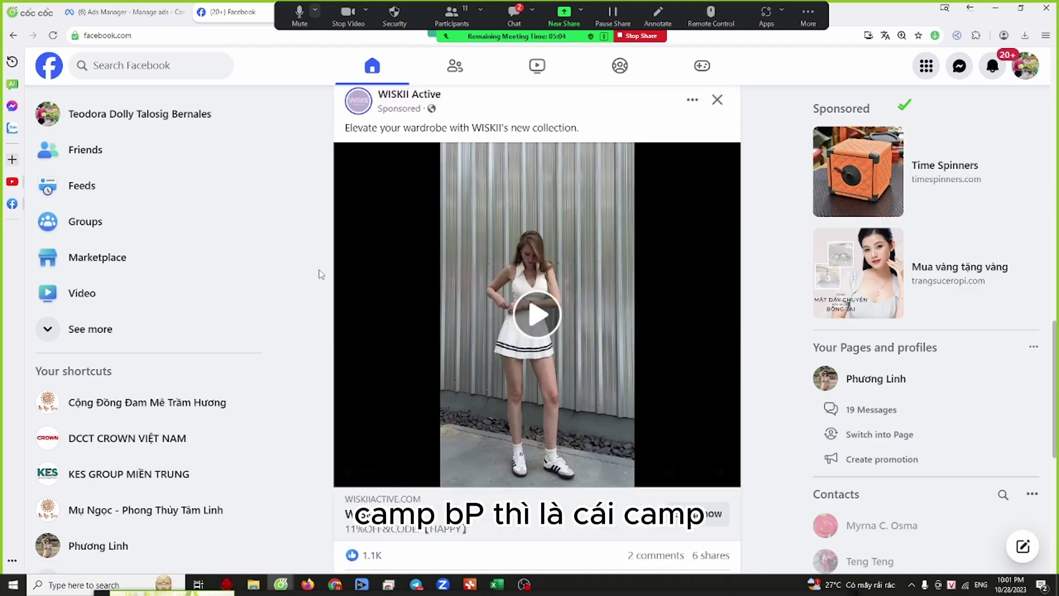
scroll(355, 291, down, 5)
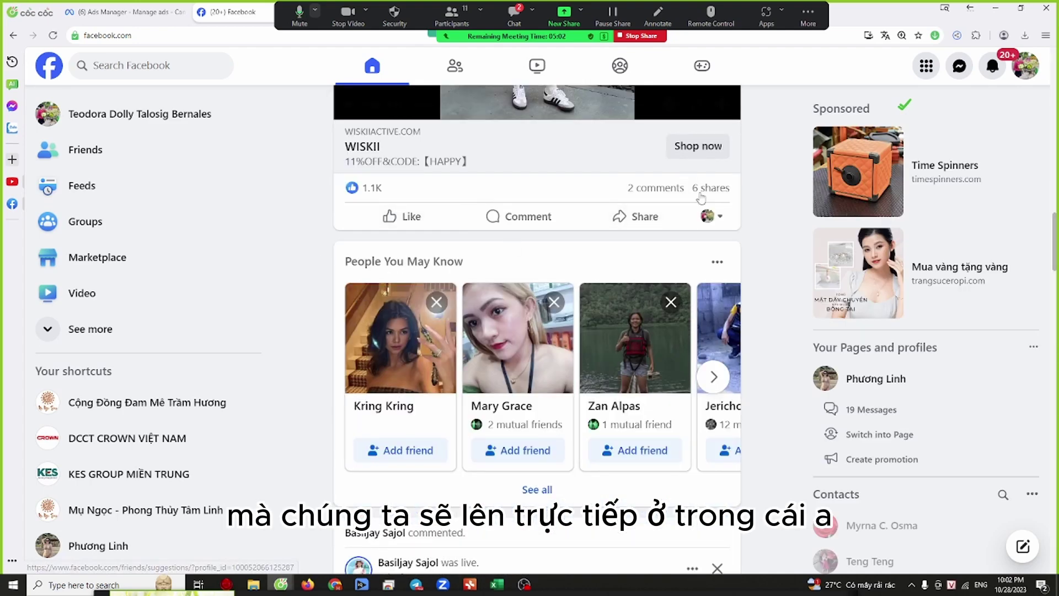
scroll(545, 420, down, 3)
scroll(545, 421, down, 5)
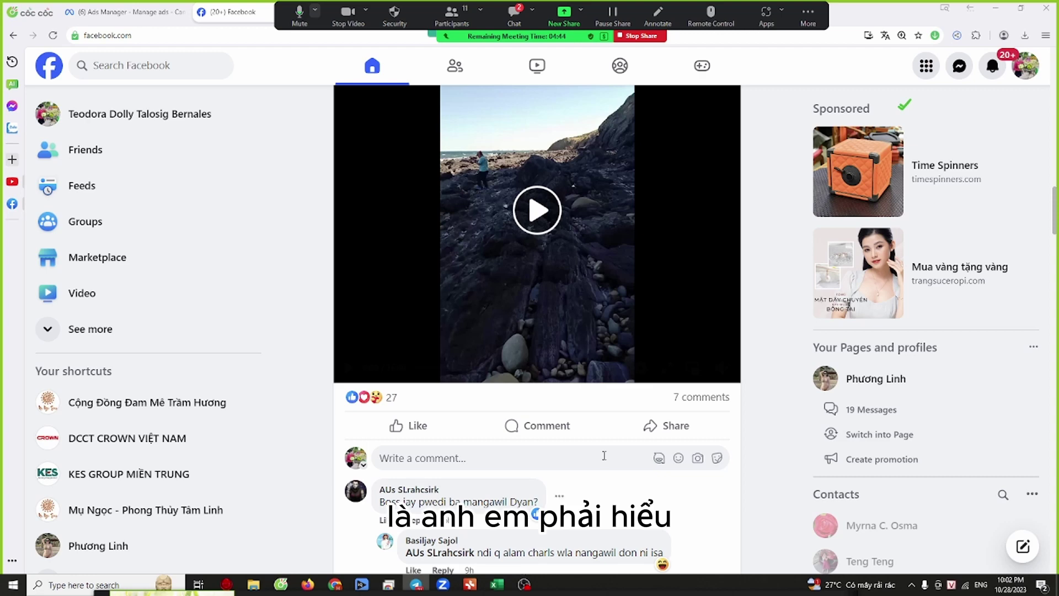
scroll(523, 568, down, 6)
scroll(519, 568, up, 8)
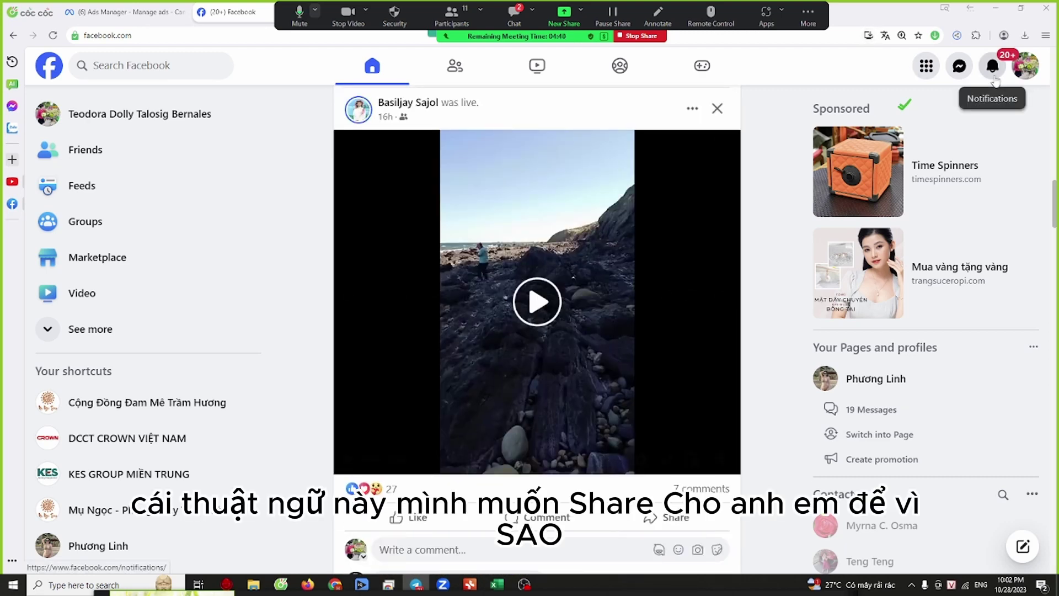
click(514, 16)
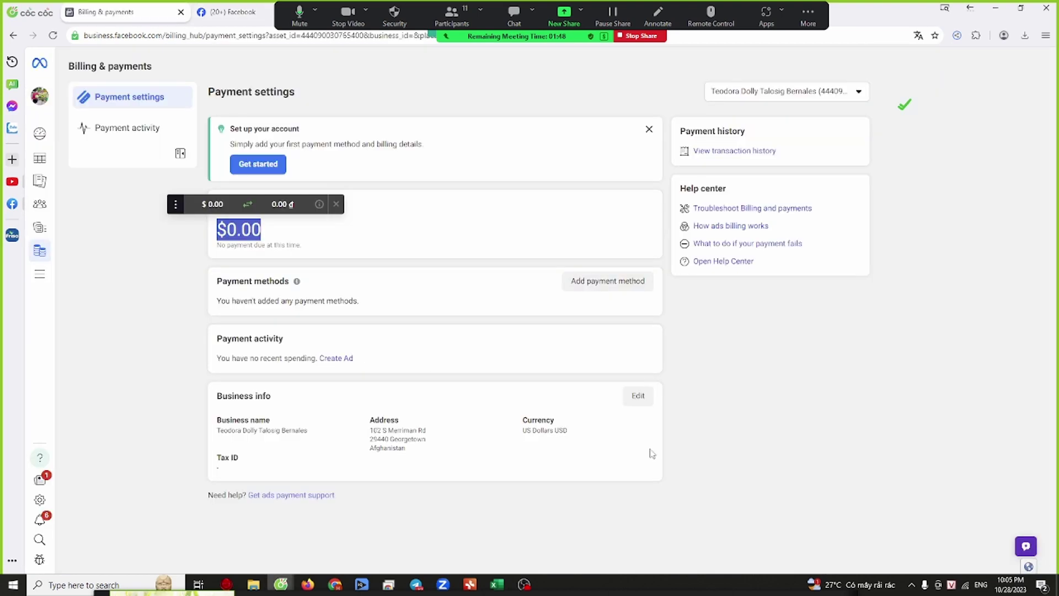
Step: Open the form for adding a payment method in Payment settings, review its card and PayPal options, and close it
click(732, 372)
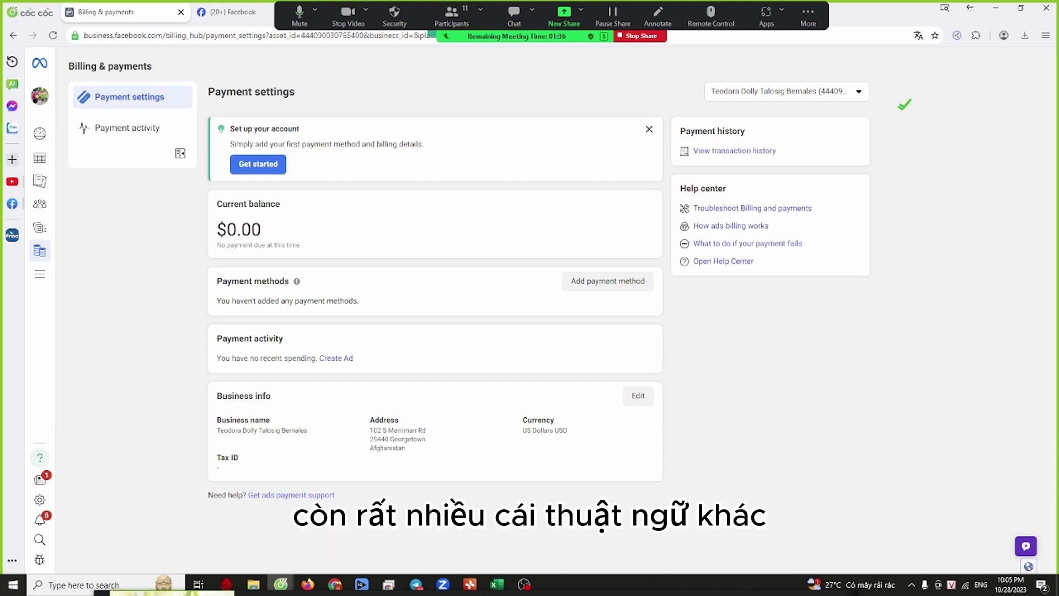
click(633, 281)
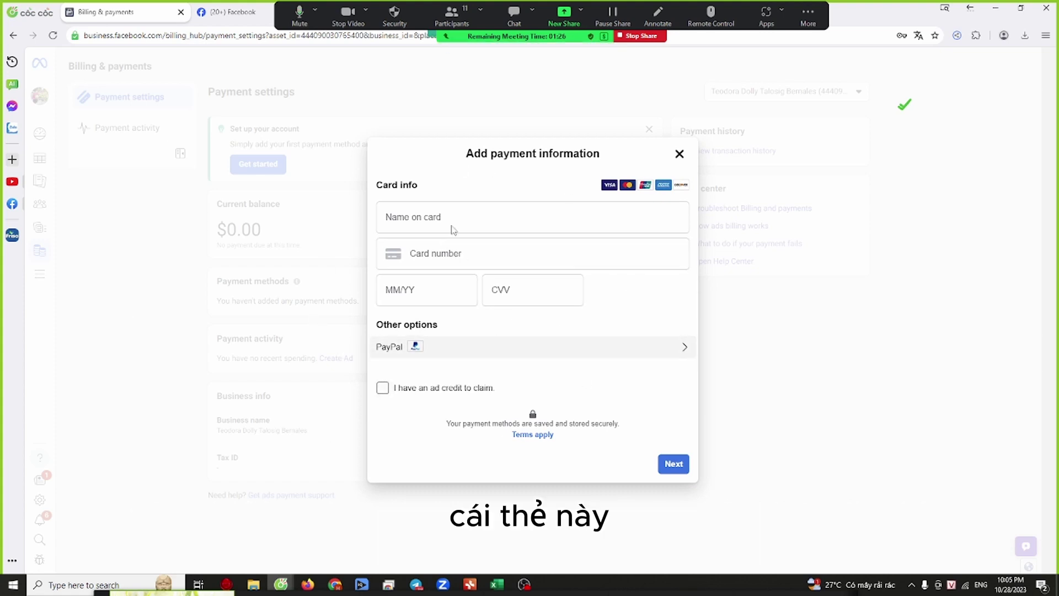
click(678, 155)
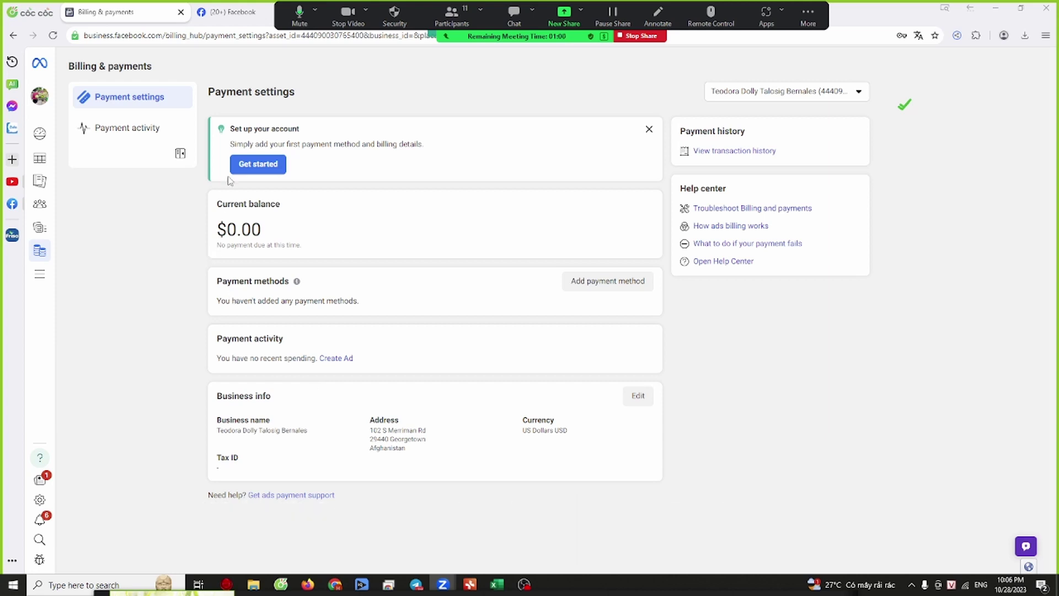
Step: Highlight the Payment settings content from the page heading down through the Business info section
drag(204, 88, 663, 495)
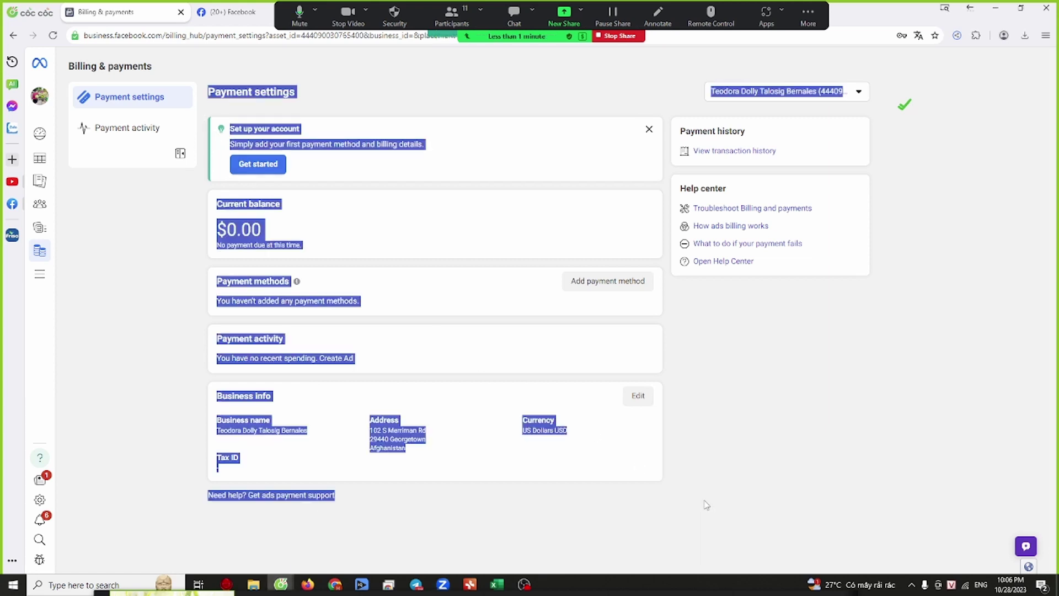
drag(192, 76, 607, 533)
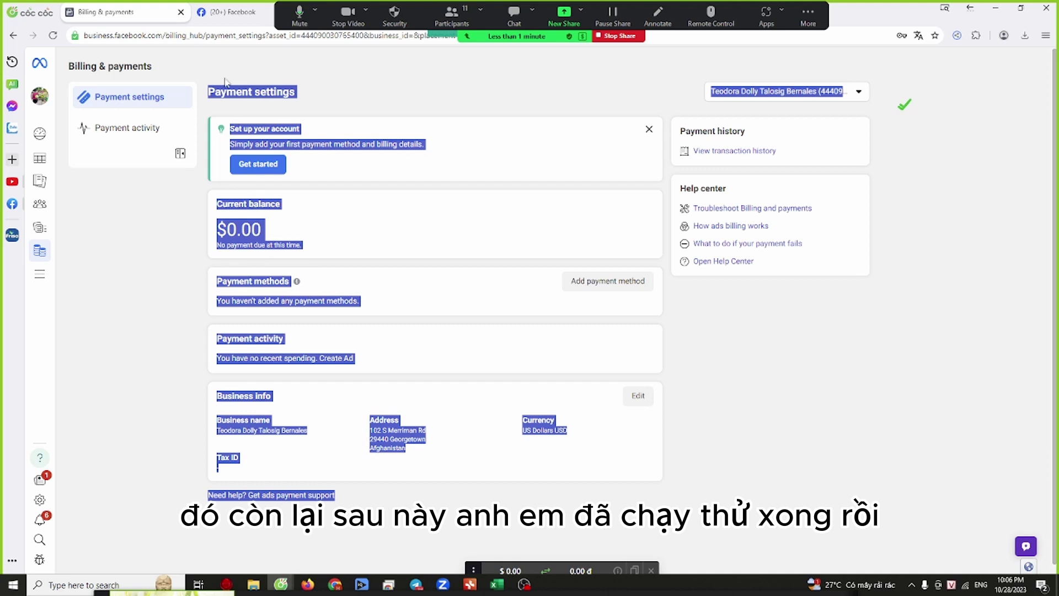
drag(205, 83, 679, 489)
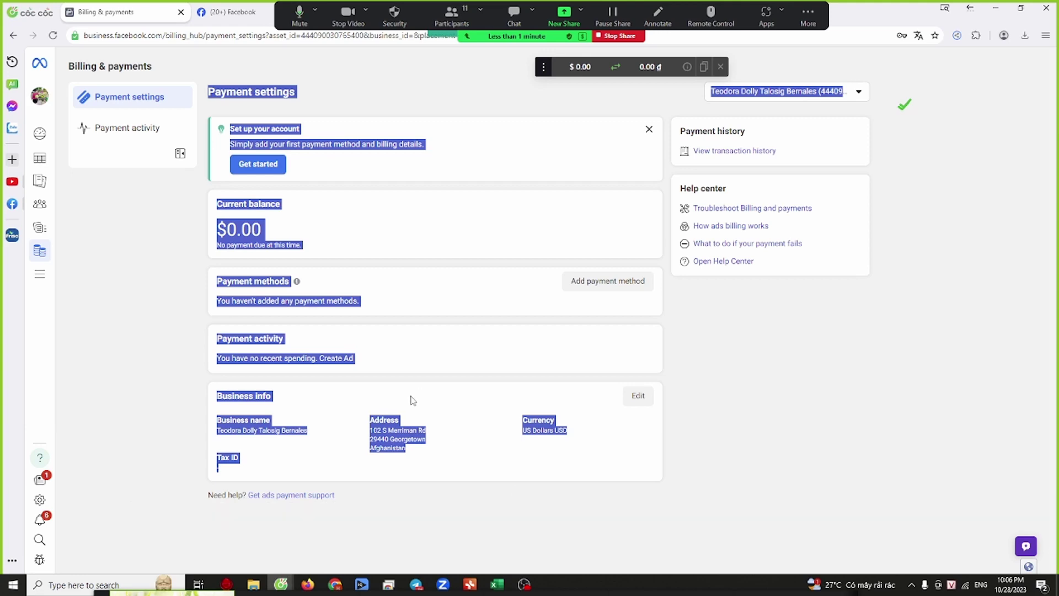
click(220, 12)
click(166, 9)
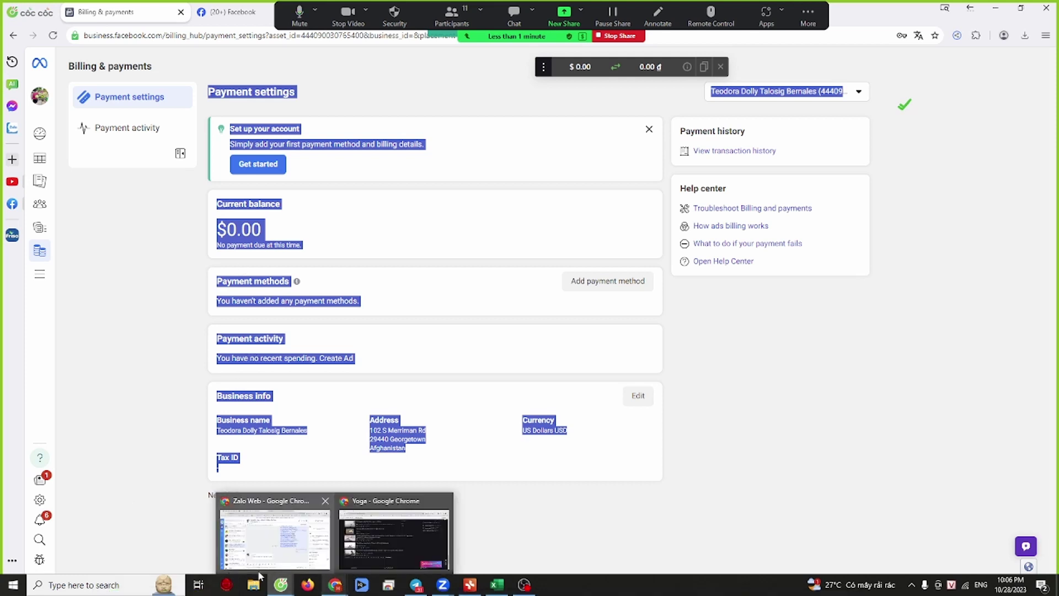
click(334, 586)
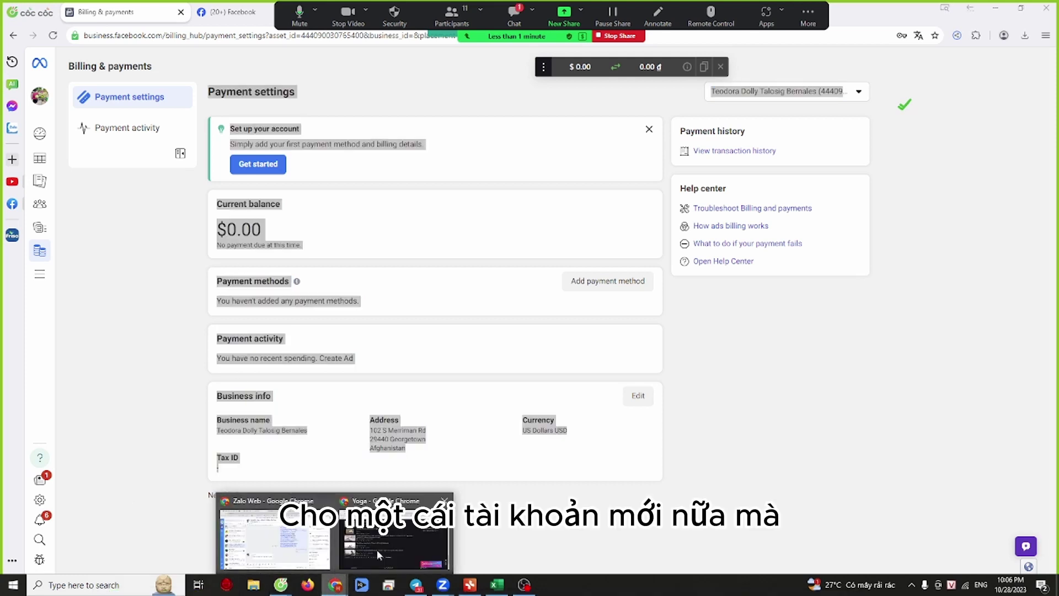
click(825, 406)
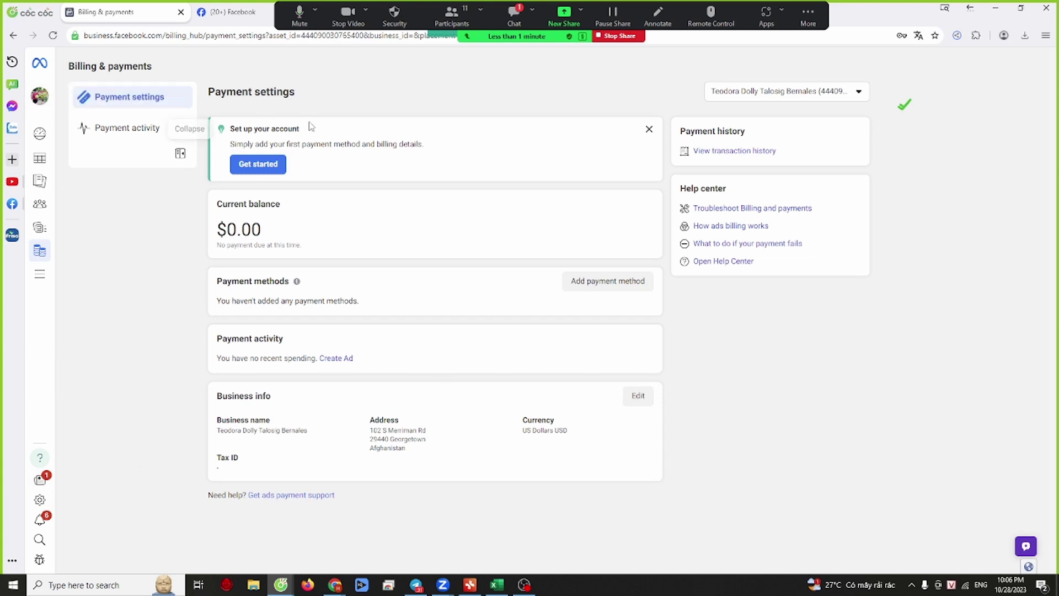
Step: Check the available business and ad accounts, then go from Billing to the Ads Manager campaigns overview
click(41, 98)
click(75, 303)
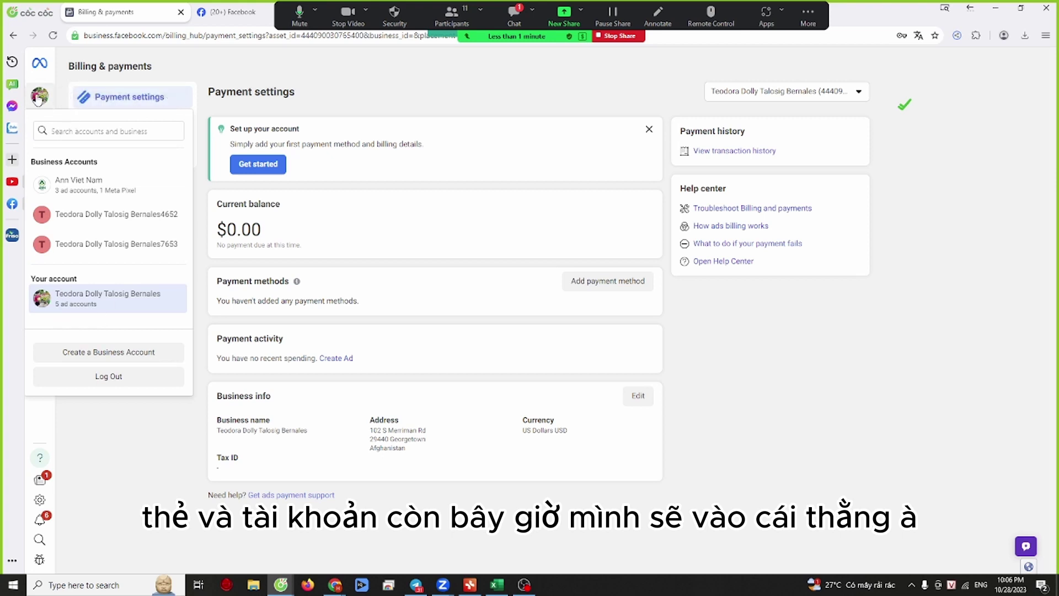
click(50, 274)
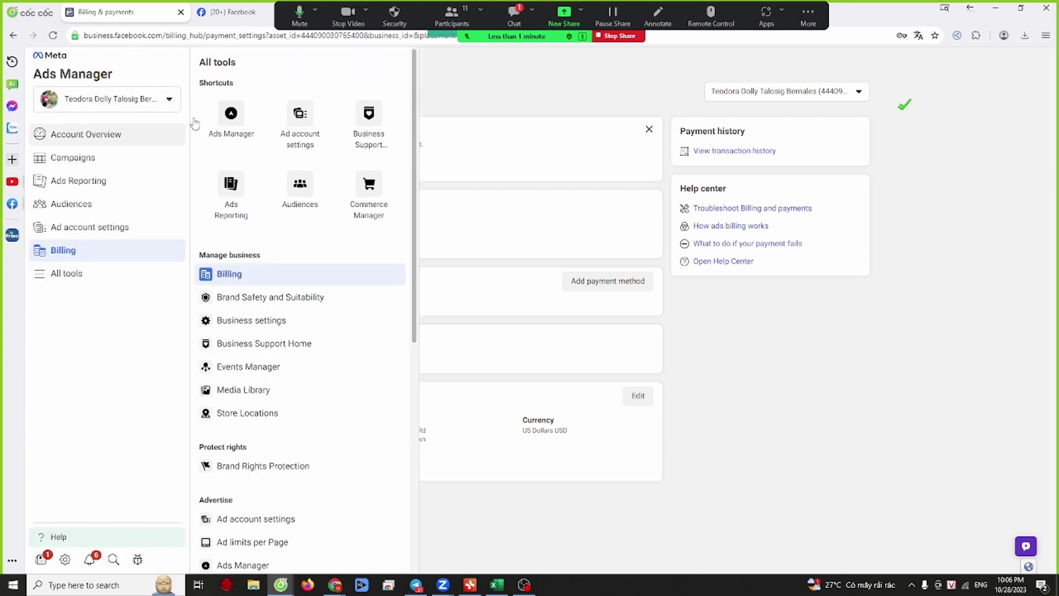
click(227, 110)
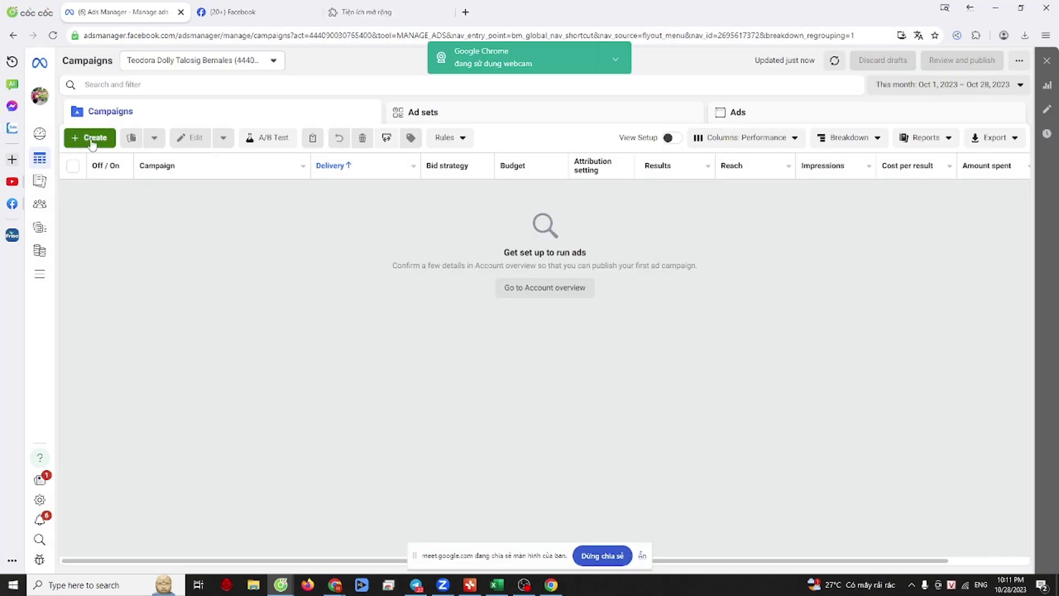
Step: Start creating a new campaign, choose the Awareness objective and review what it is good for
click(90, 138)
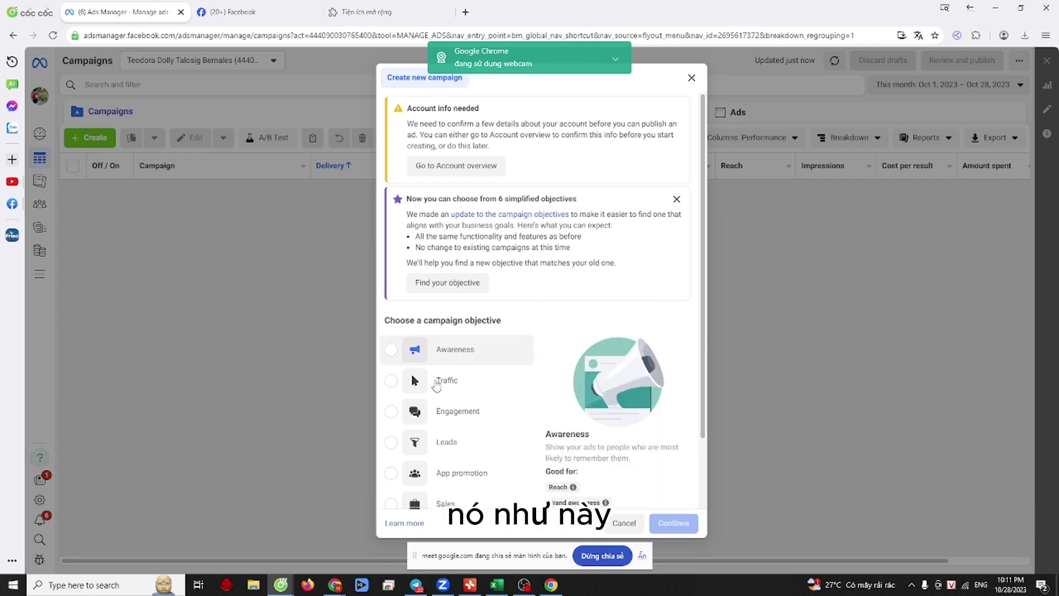
mouse_move(482, 347)
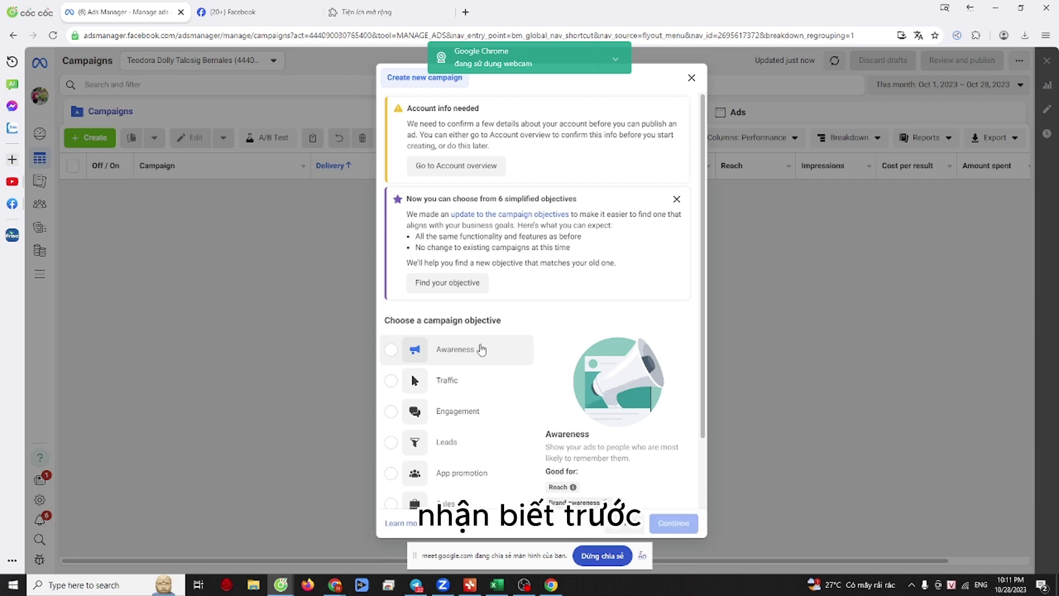
click(481, 349)
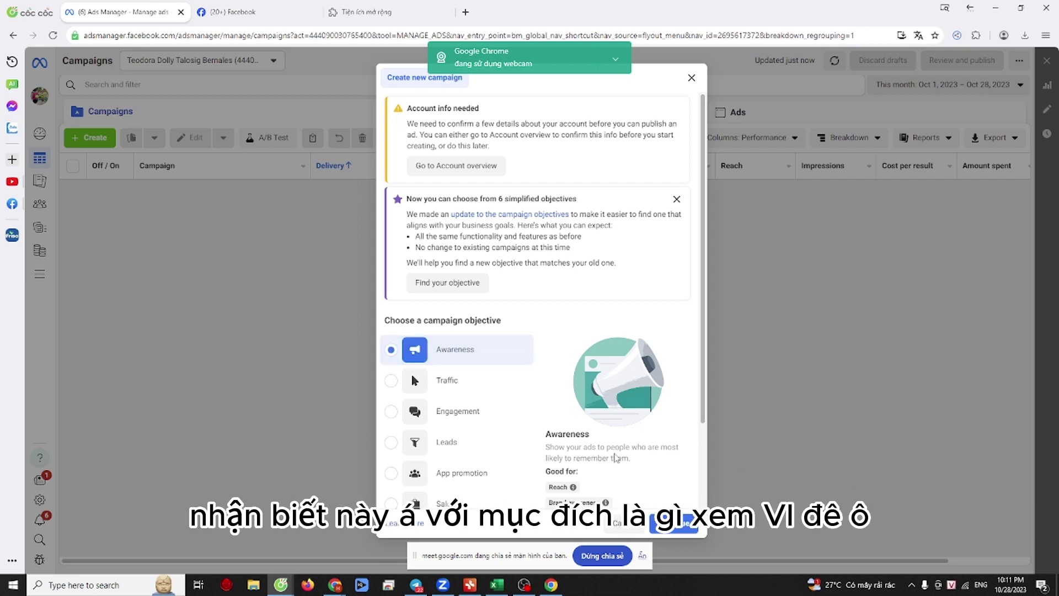
scroll(596, 452, down, 2)
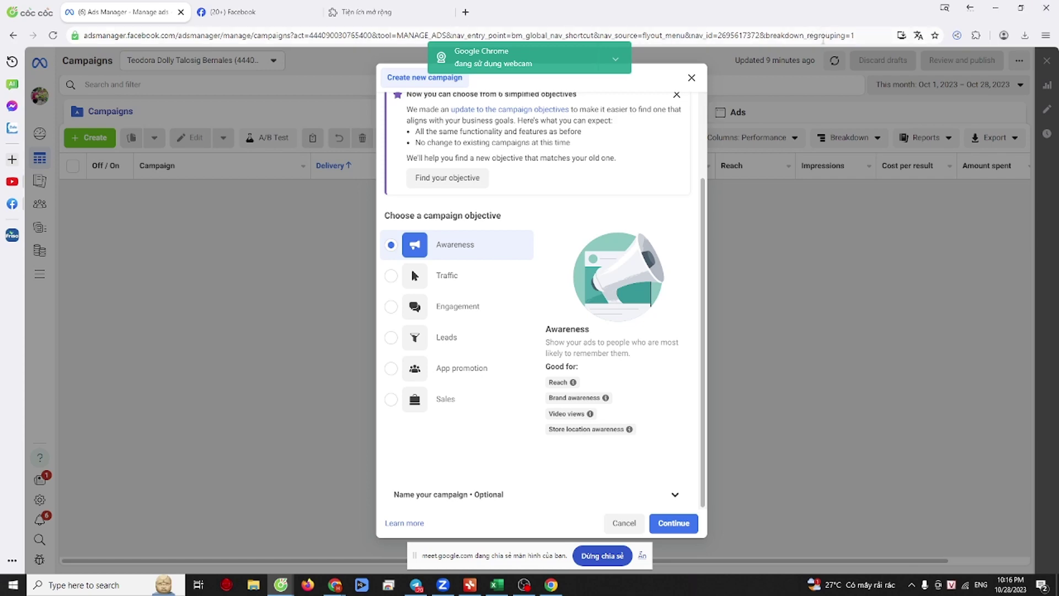
Step: Search the web in a new tab for "bọc giày đi mưa" and open the first Shopee product in the results
click(464, 11)
text(bo)
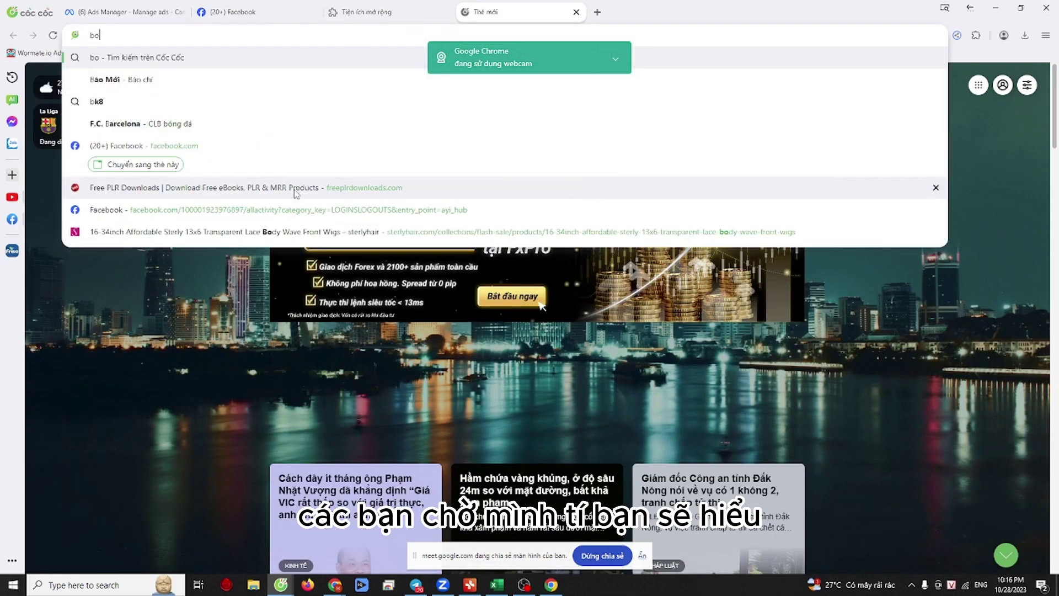
text(c giau)
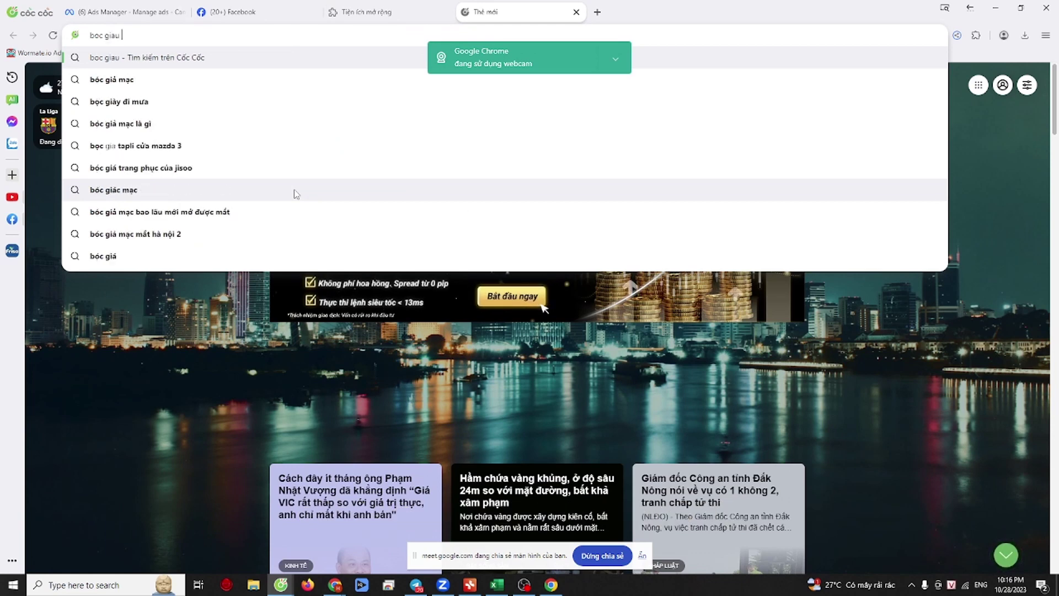
text(y đi mưa)
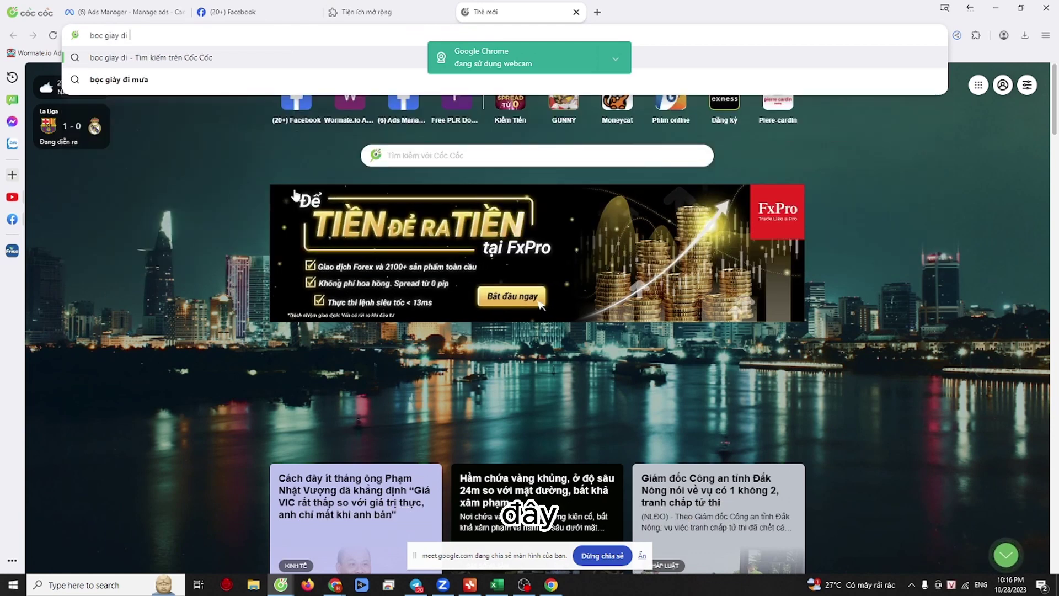
key(Return)
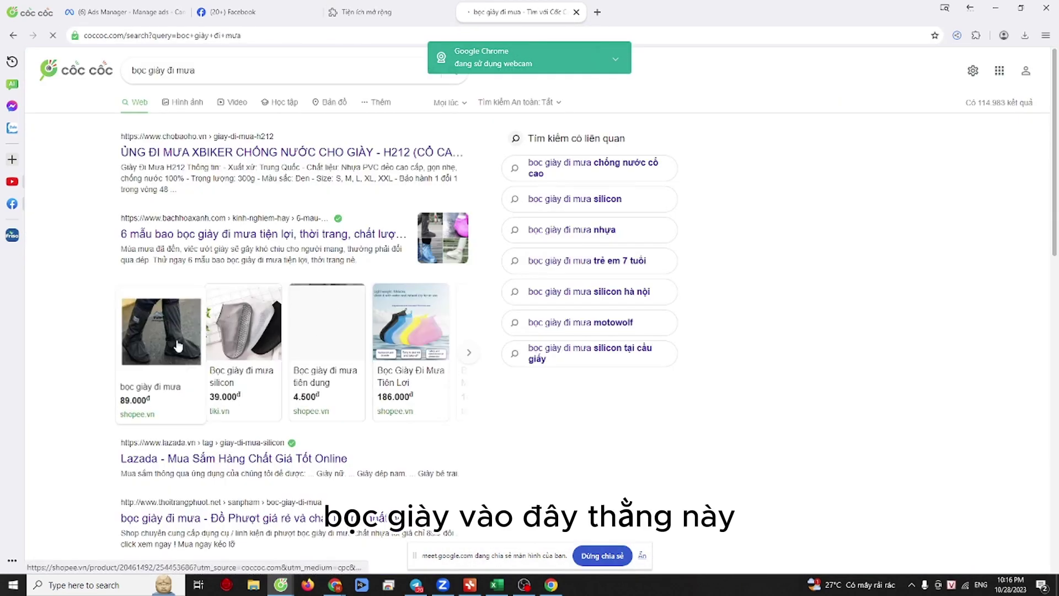
click(163, 341)
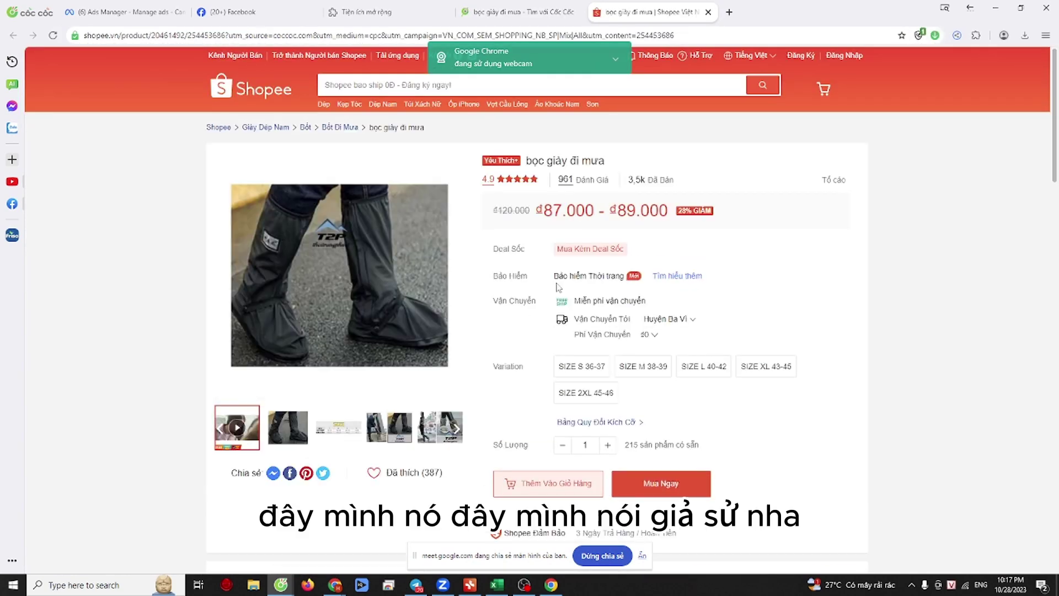
Step: View the rain shoe cover's second product photo enlarged, close it and highlight the lower price, 87.000
click(291, 432)
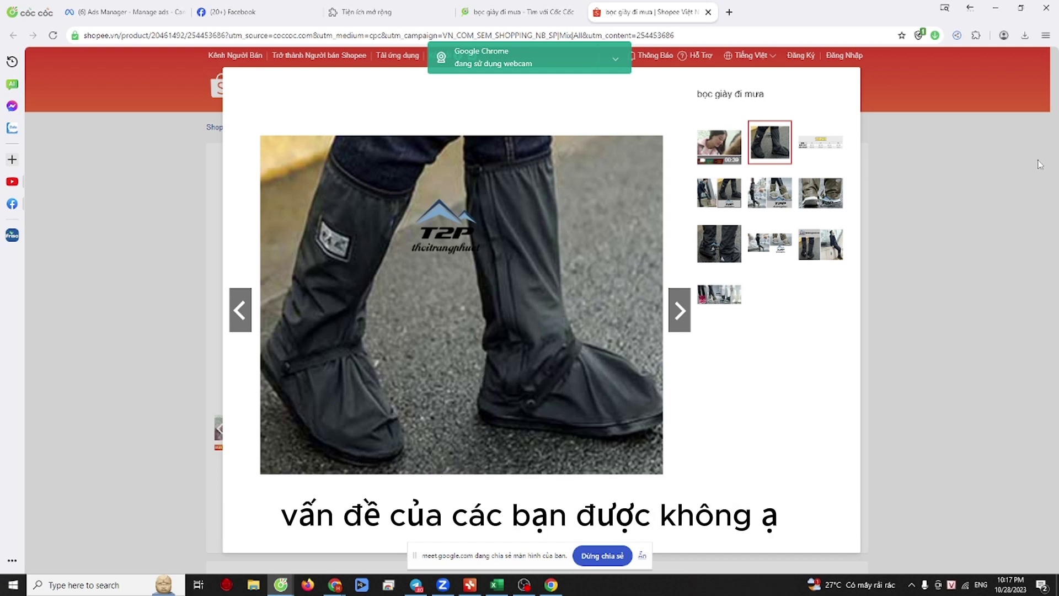
click(1024, 179)
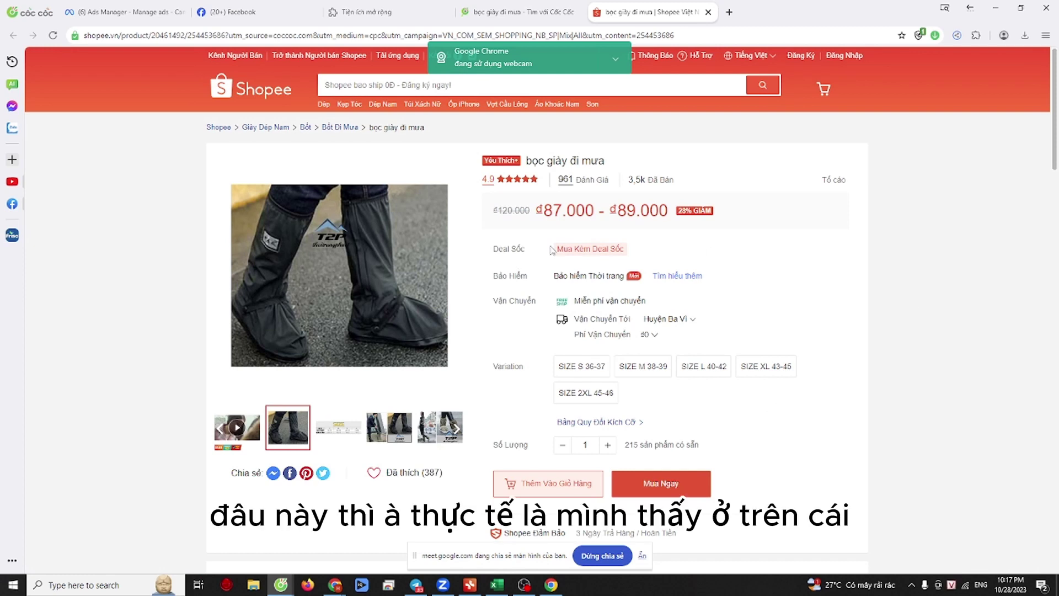
drag(544, 210, 594, 208)
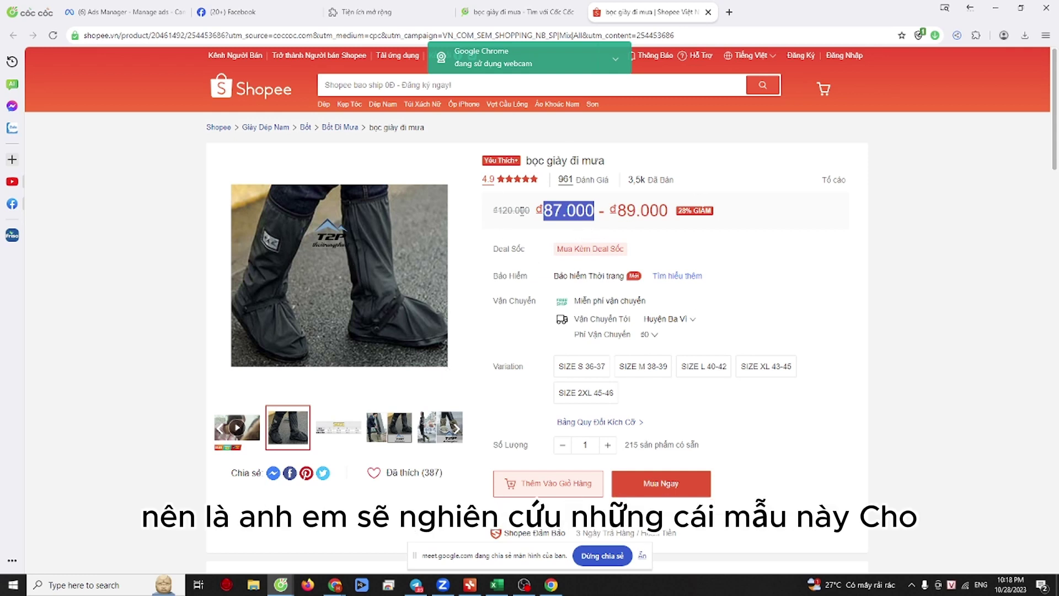
Step: Highlight the rain shoe cover's full price range, 87.000 - 89.000, and the product details on the Shopee page
click(545, 209)
drag(544, 208, 667, 213)
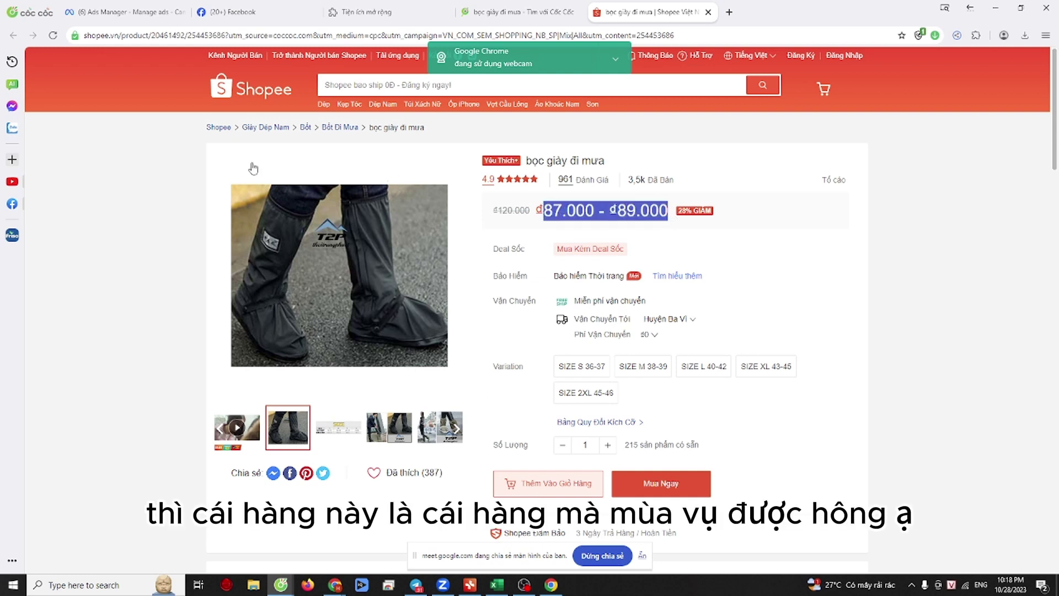
drag(217, 156, 865, 482)
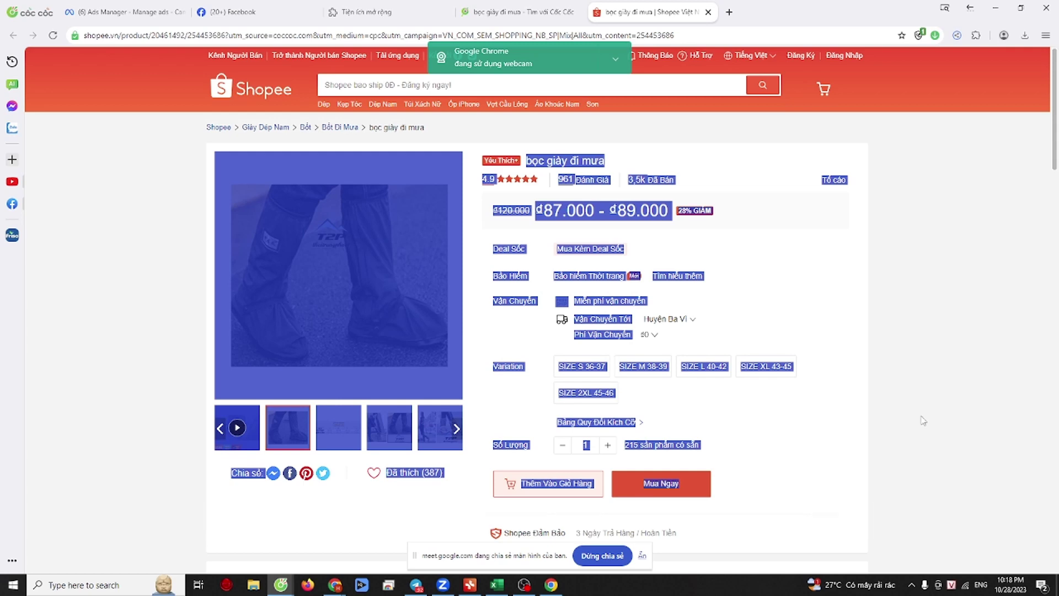
click(600, 147)
drag(545, 210, 628, 226)
Step: Back in Ads Manager, continue with the Awareness objective and name the campaign "Bọc giày đi mua video 1"
click(127, 12)
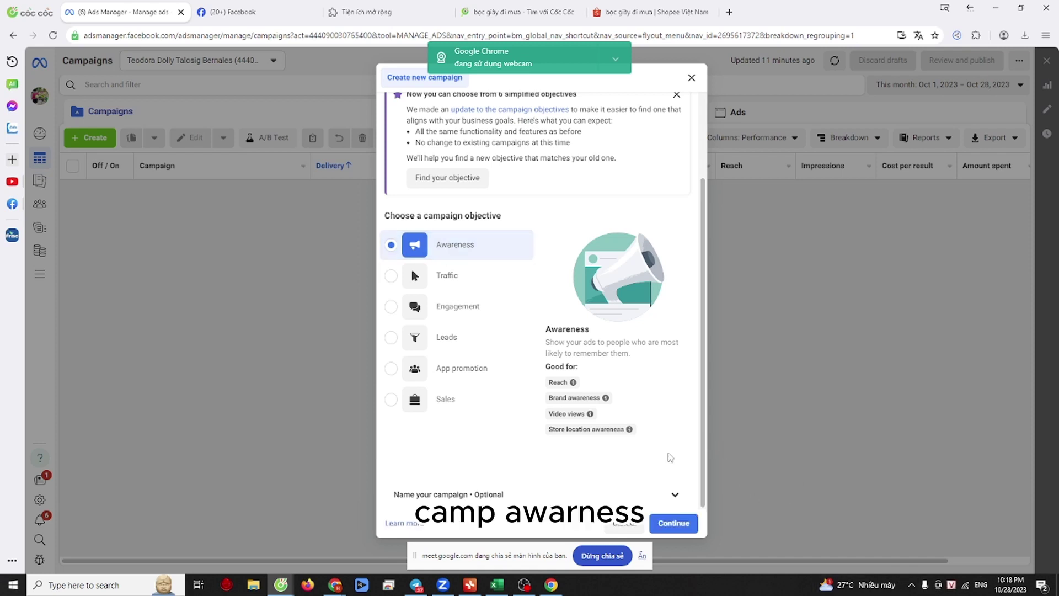
click(681, 525)
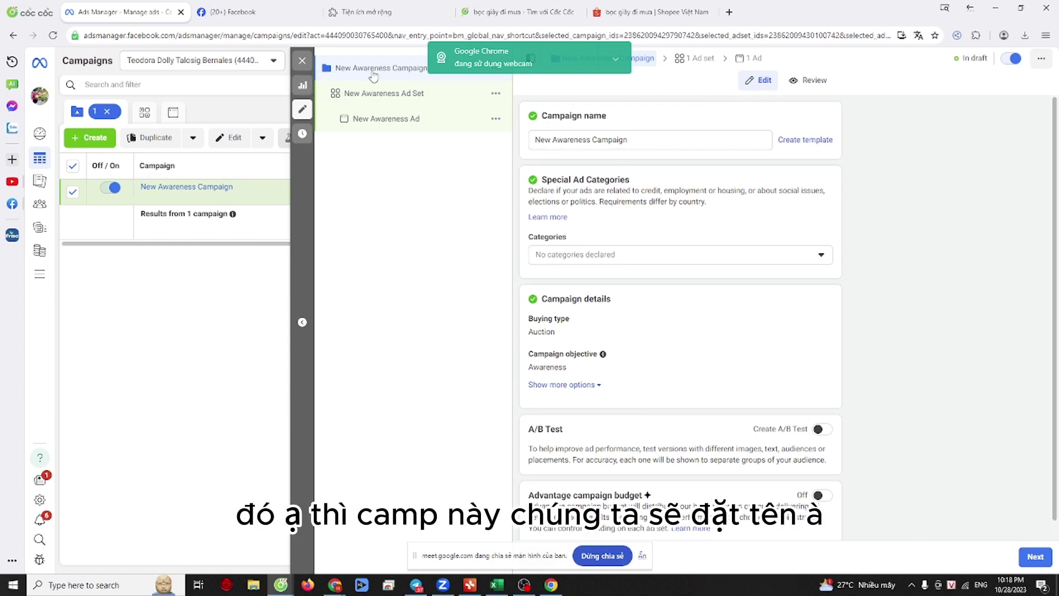
click(619, 139)
triple_click(650, 141)
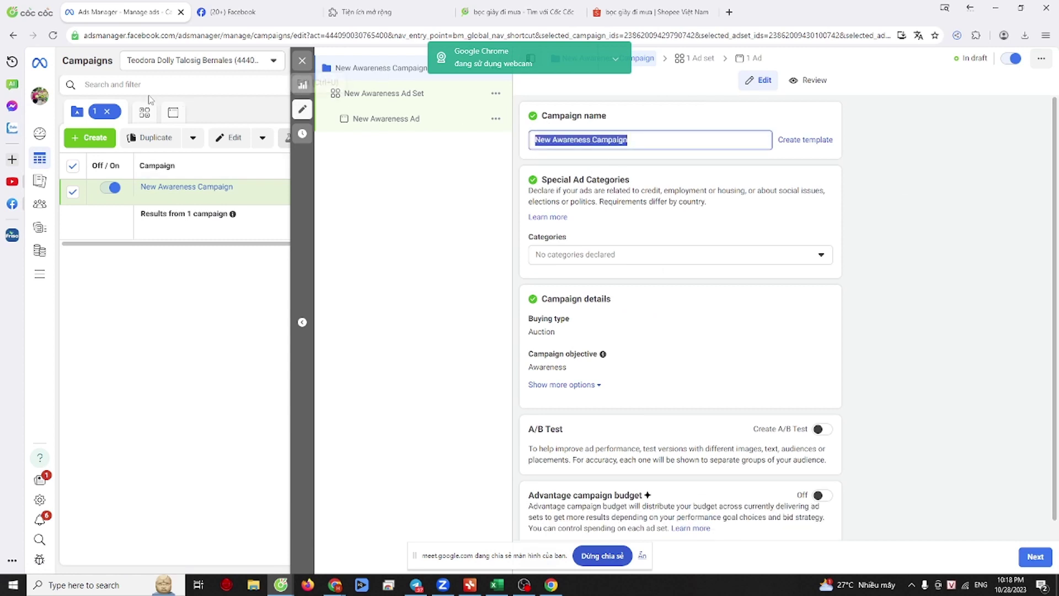
text(Giày)
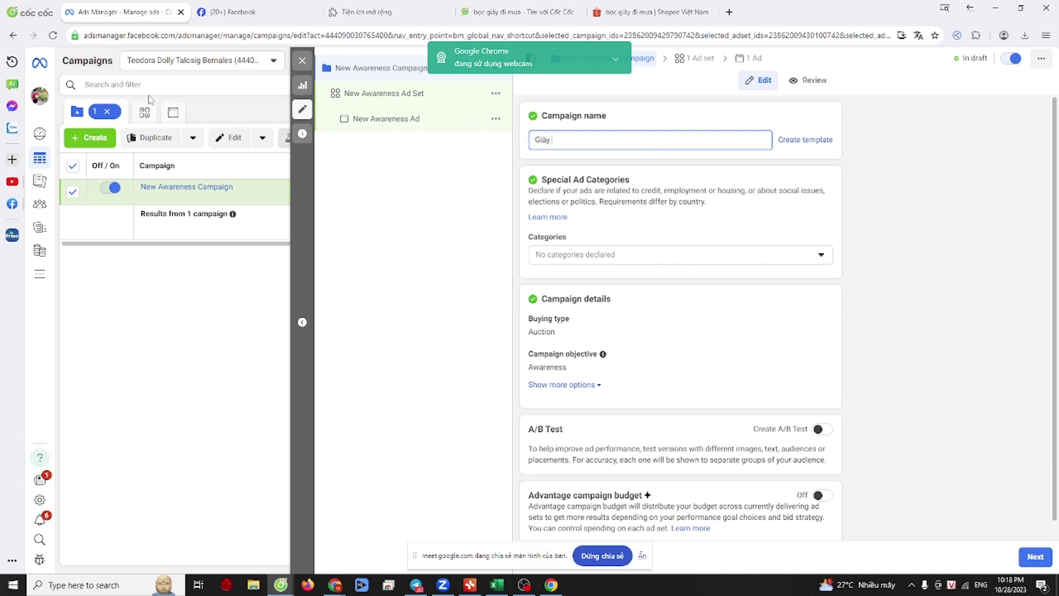
key(BackSpace)
key(BackSpace)
key(BackSpace)
key(BackSpace)
text(Bọ)
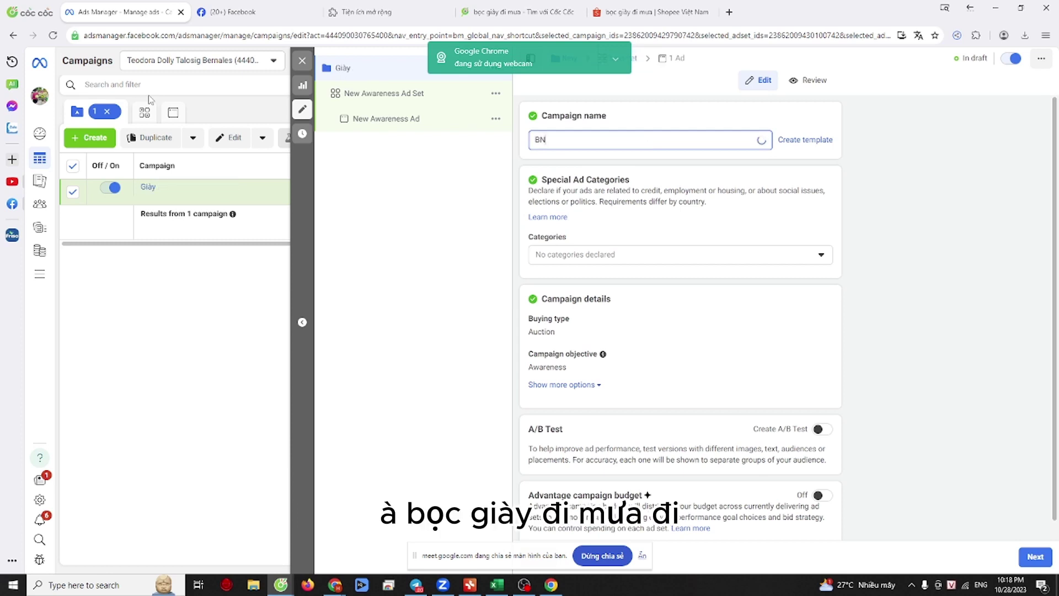
key(BackSpace)
key(BackSpace)
text(Bọc g)
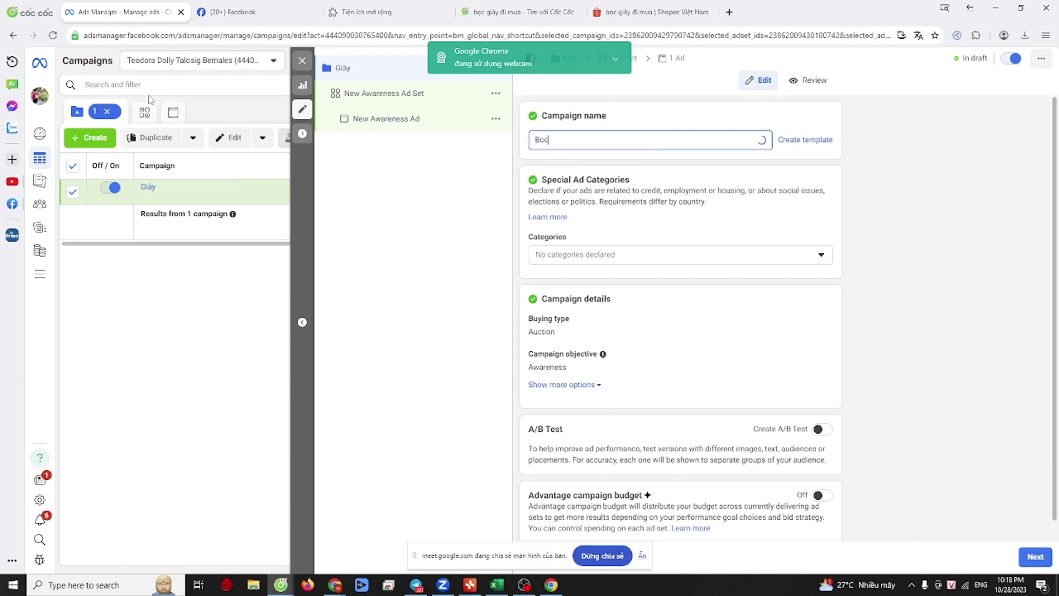
text(iày đi mua video 1)
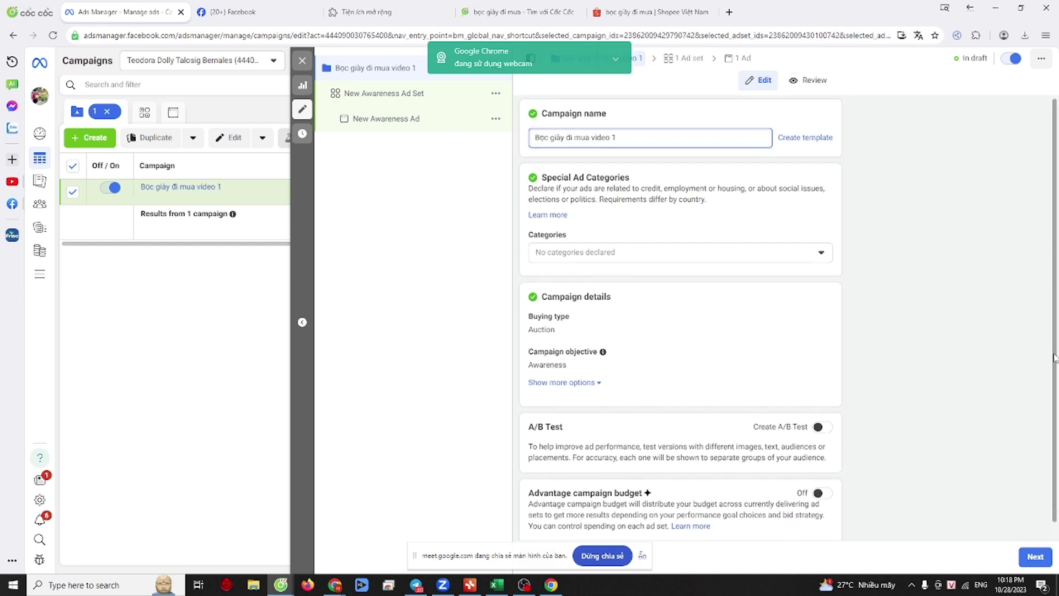
Step: Expand the additional options in the campaign details and turn on Advantage campaign budget
scroll(938, 364, down, 1)
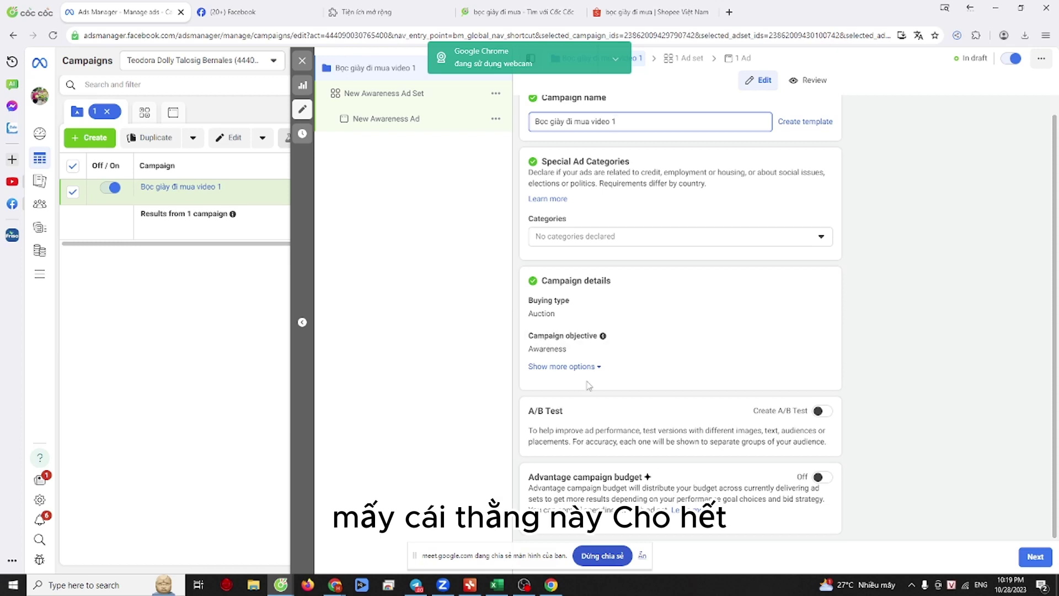
click(577, 367)
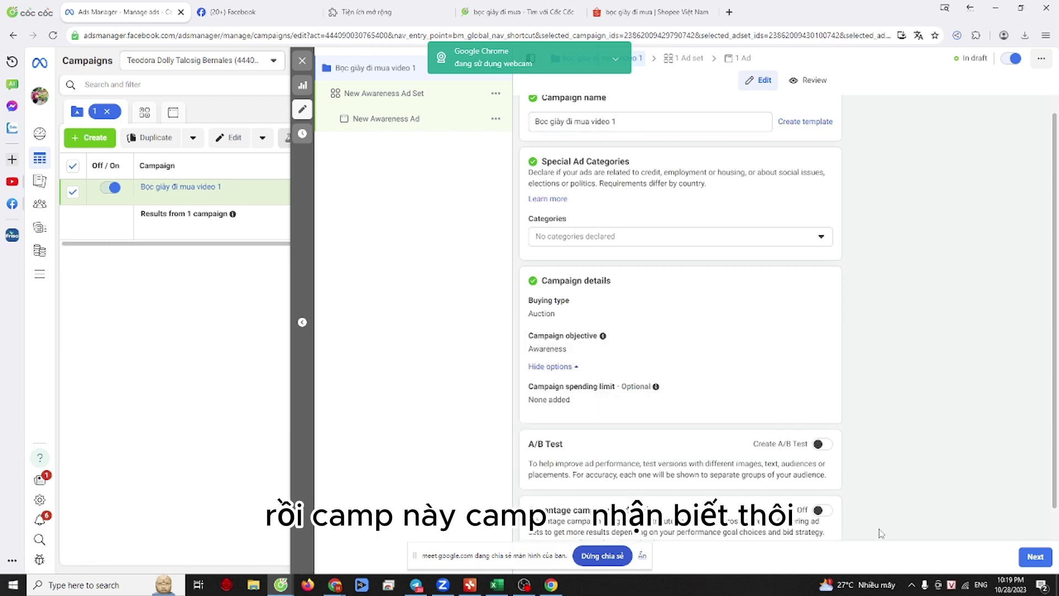
click(1035, 557)
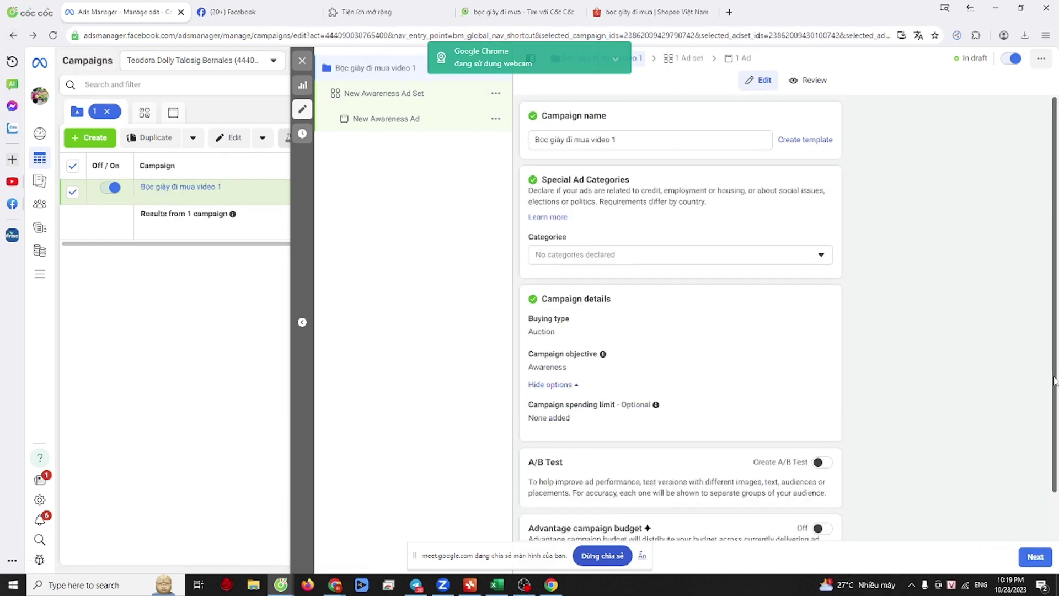
scroll(1052, 485, down, 1)
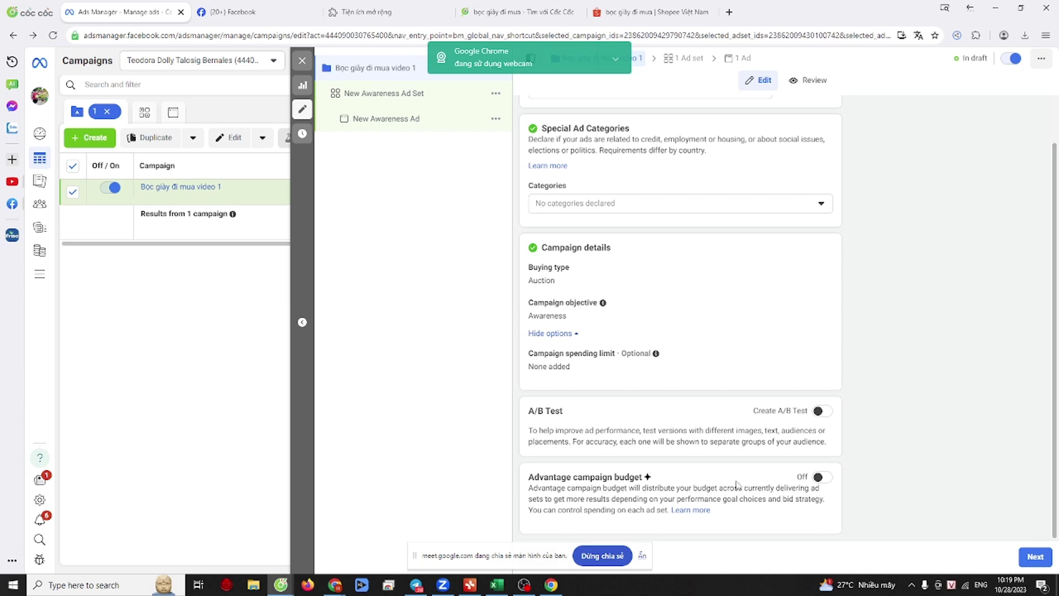
drag(528, 476, 652, 478)
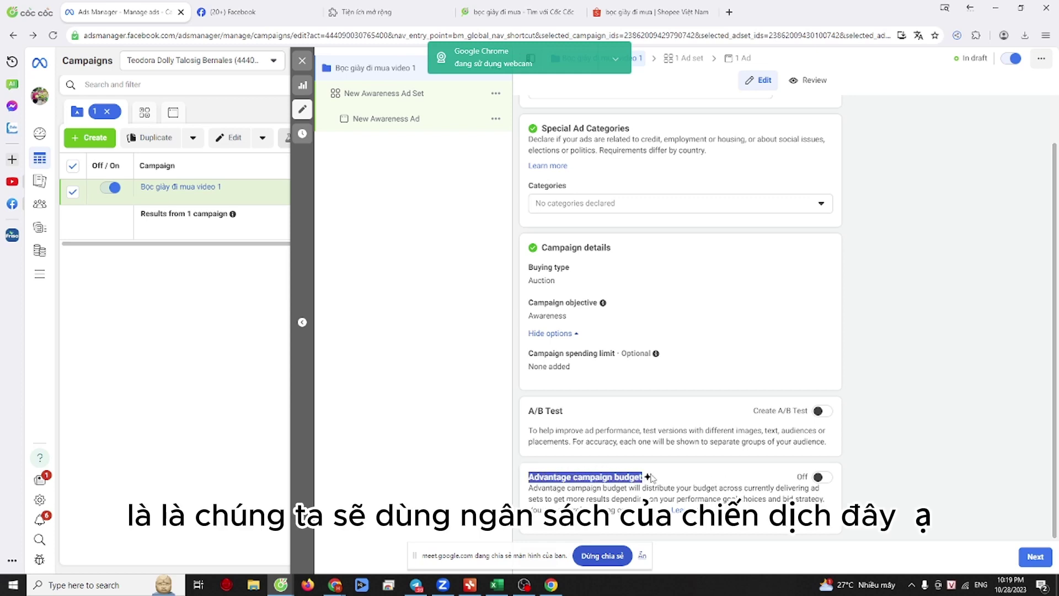
click(821, 476)
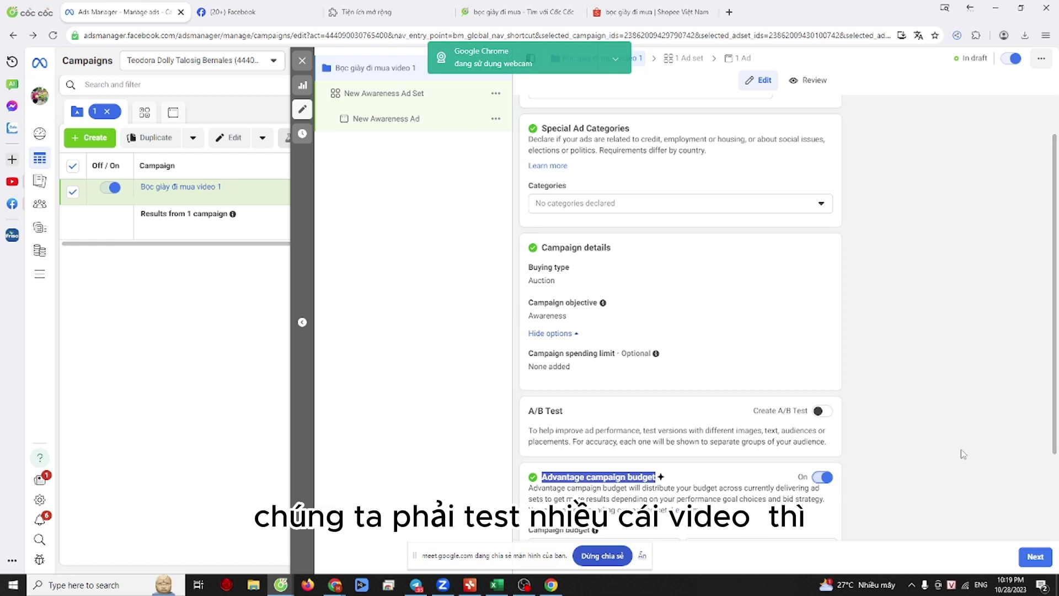
Step: Set the daily campaign budget to $3.00 with the extra budget options expanded, and continue to the ad set settings
scroll(963, 449, down, 2)
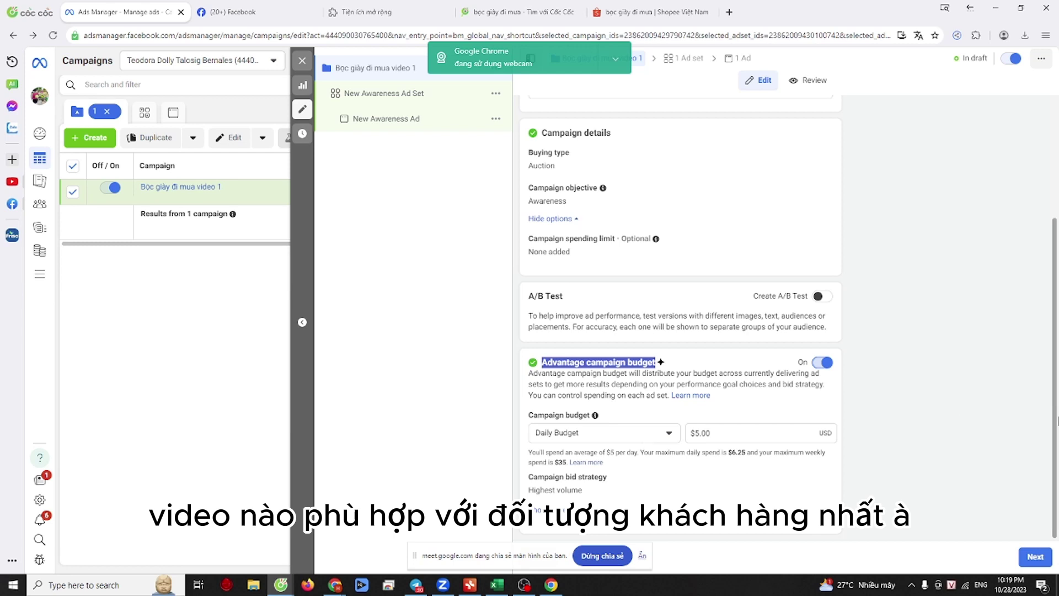
click(532, 514)
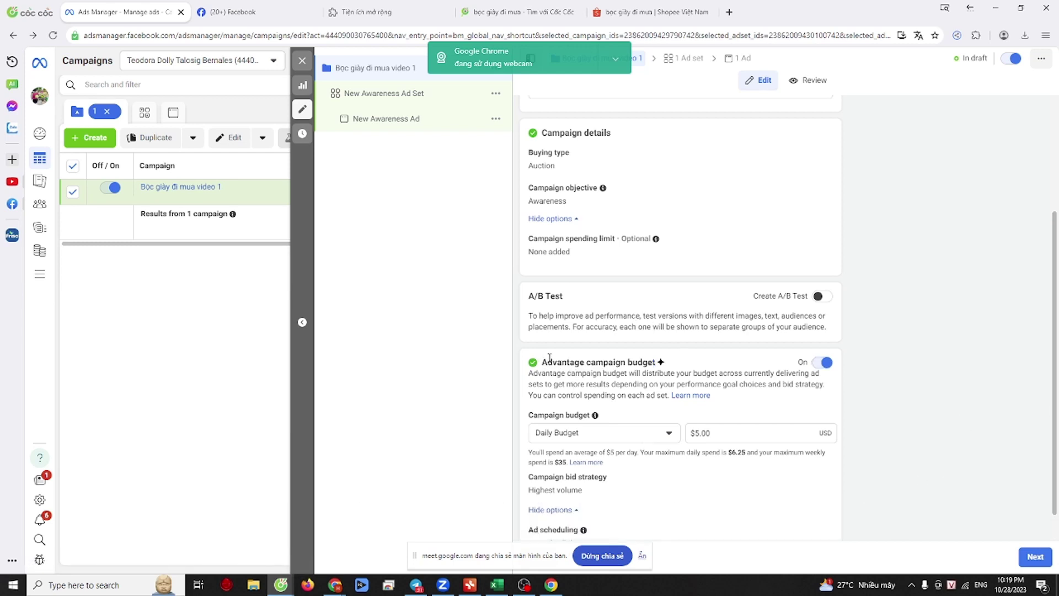
drag(541, 362, 671, 366)
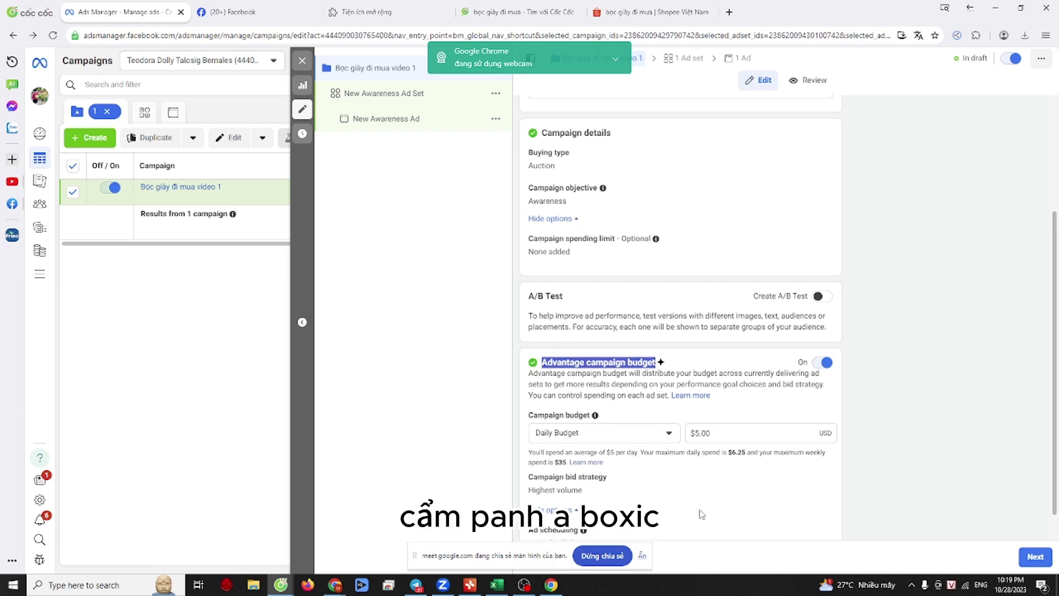
scroll(701, 514, down, 1)
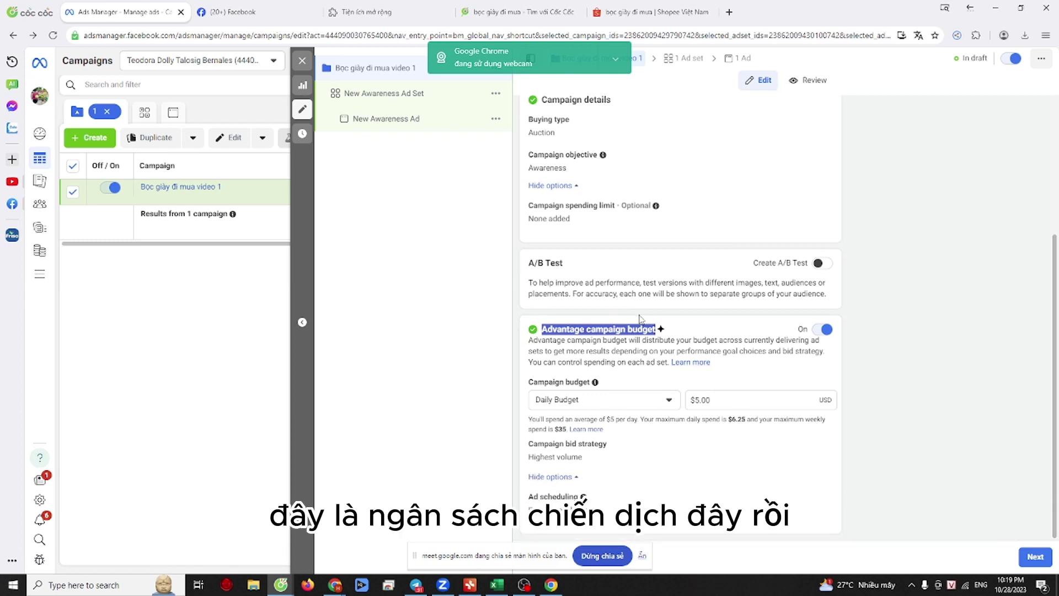
click(546, 400)
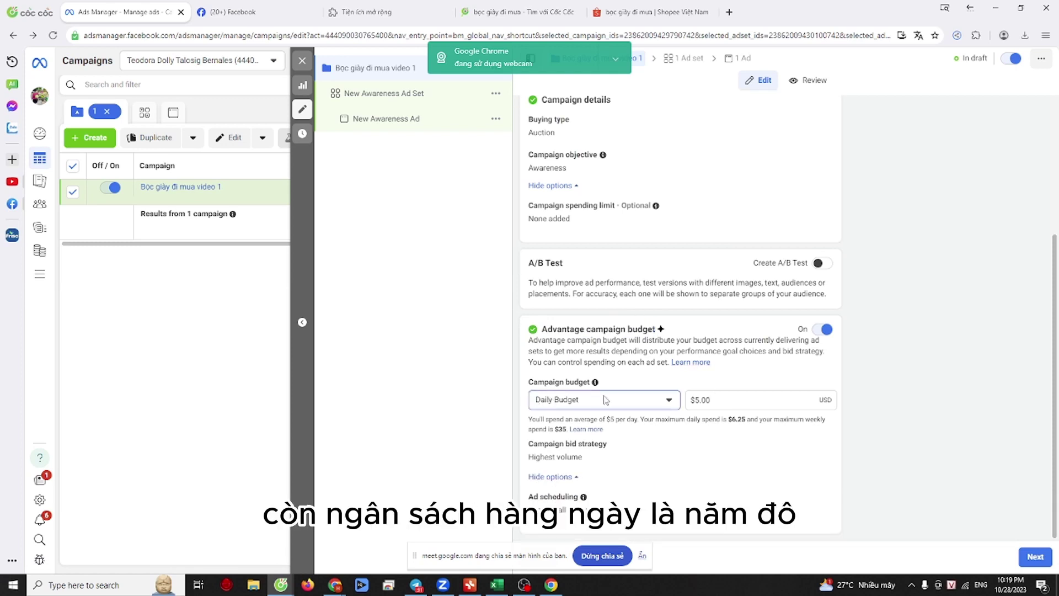
click(696, 399)
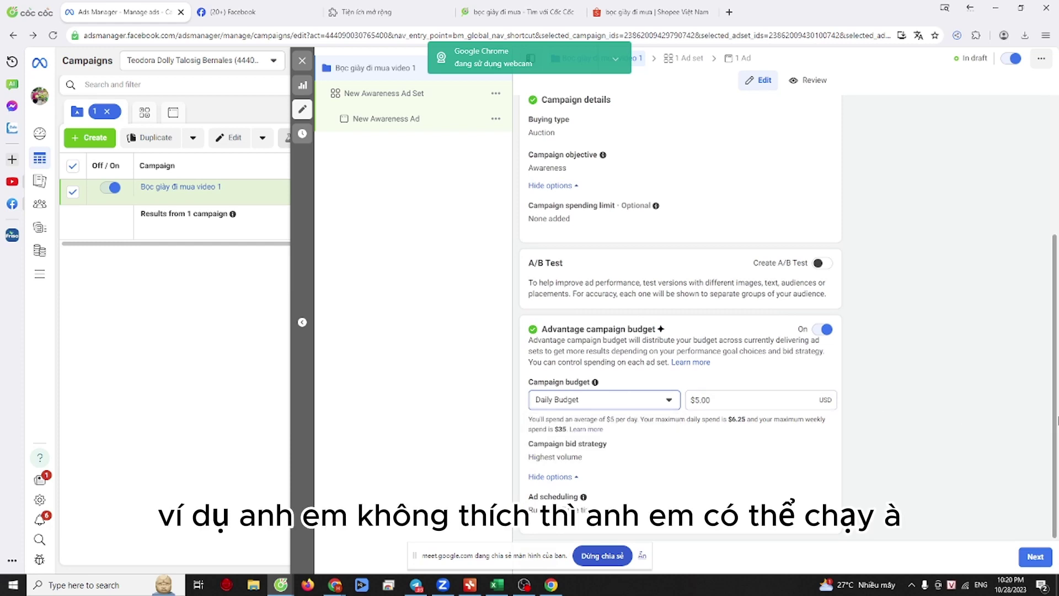
click(696, 399)
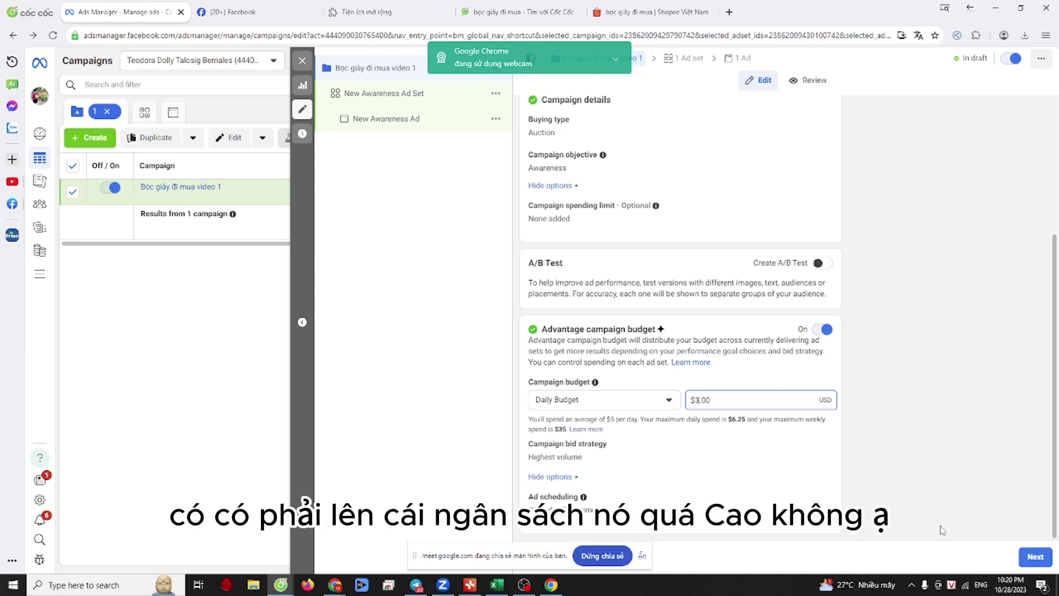
click(934, 448)
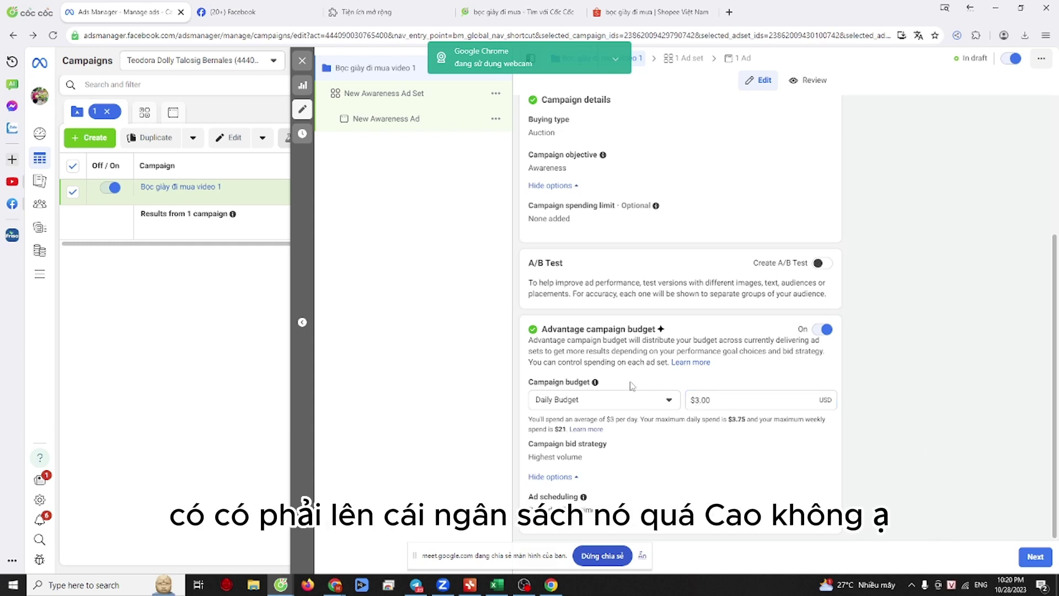
click(1021, 556)
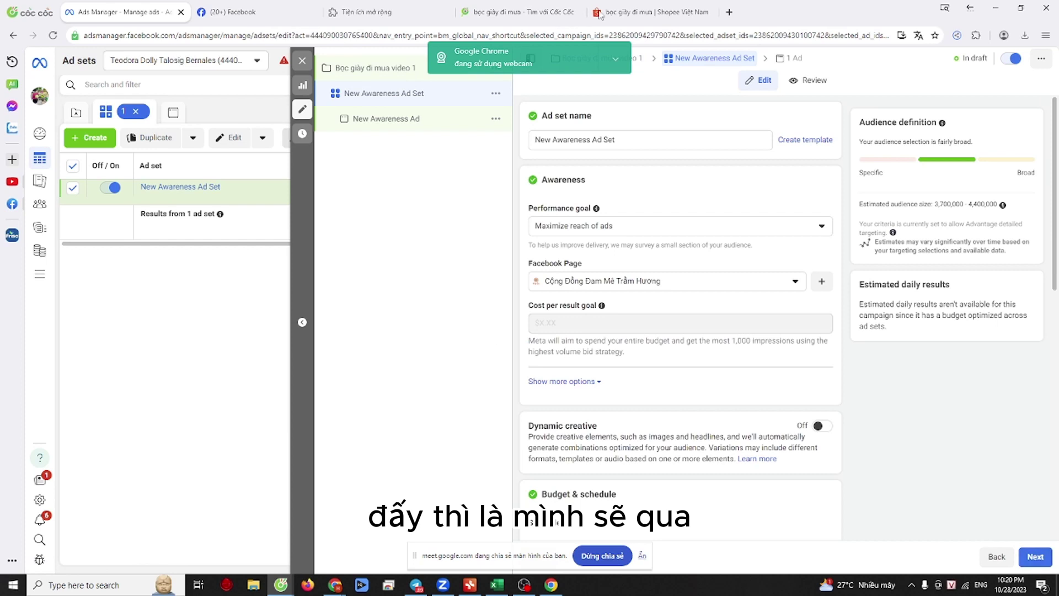
Step: Go back to the campaign level and rename the campaign "Bọc giày đi mưa CD 1"
click(386, 68)
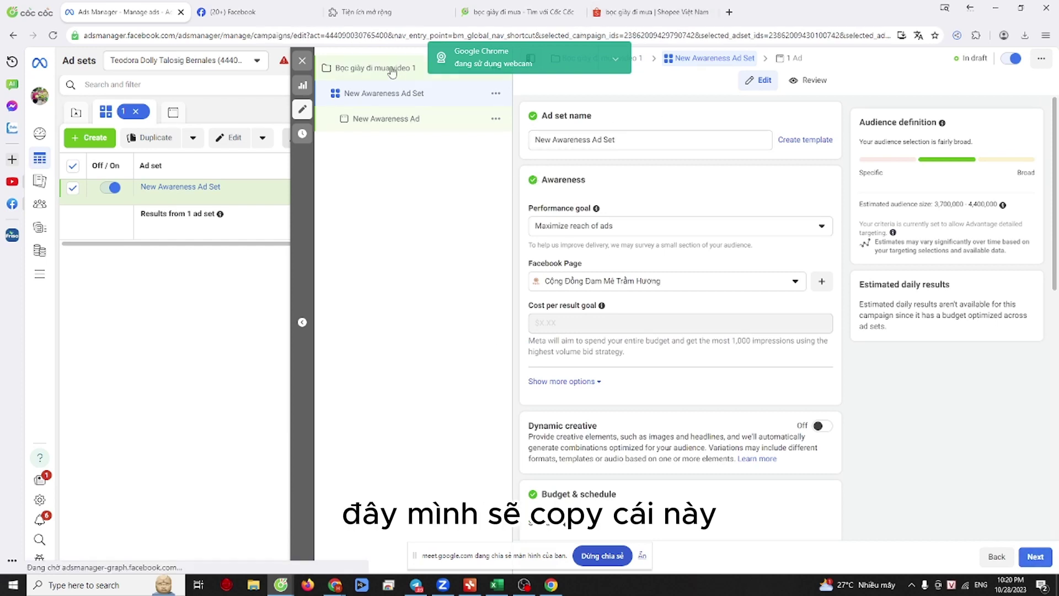
triple_click(679, 141)
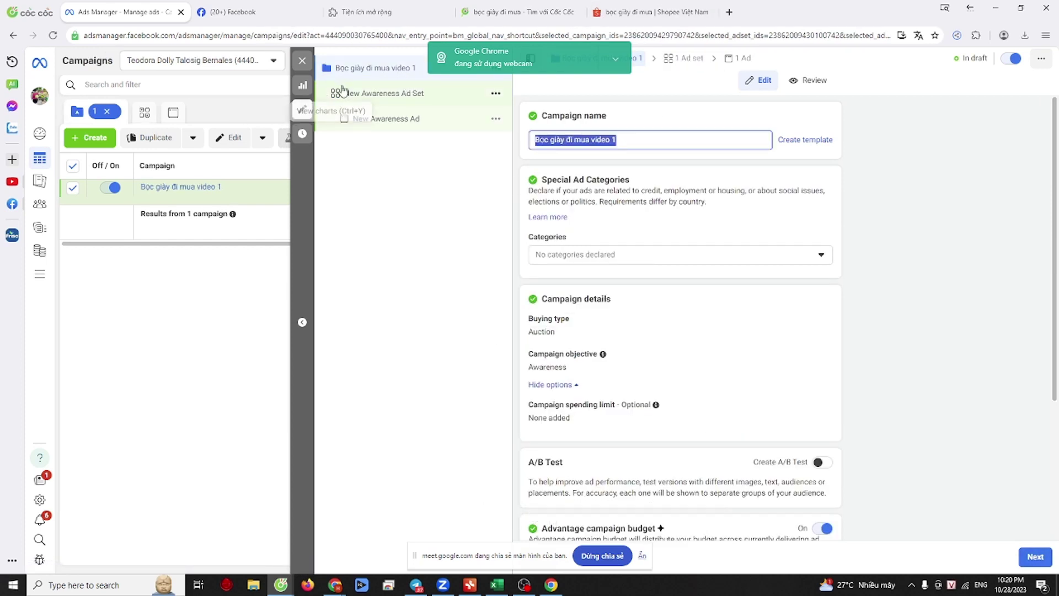
click(622, 142)
key(BackSpace)
key(BackSpace)
key(BackSpace)
key(BackSpace)
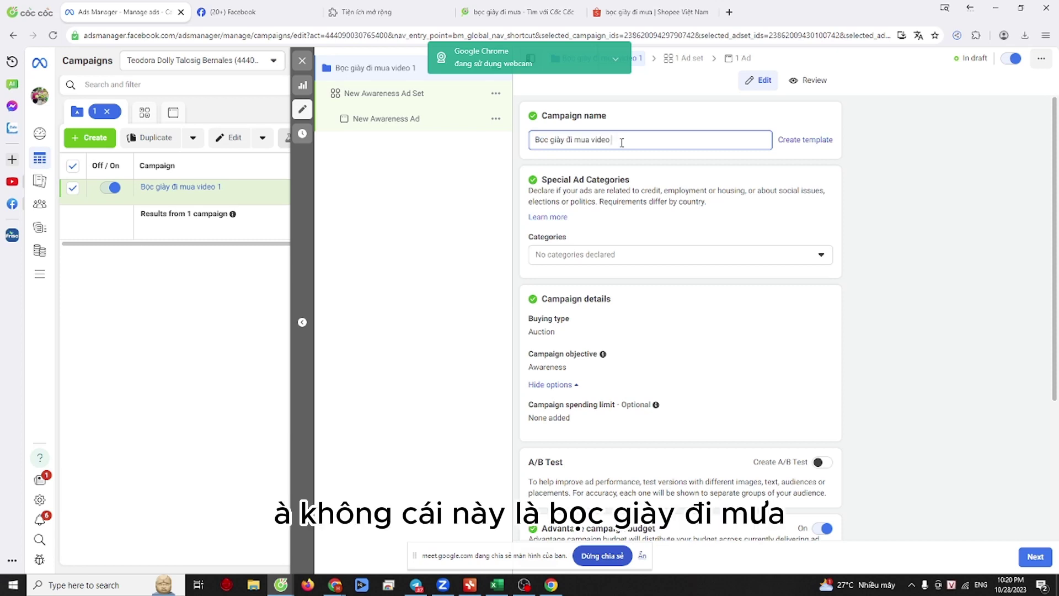
key(BackSpace)
key(BackSpace)
key(BackSpace)
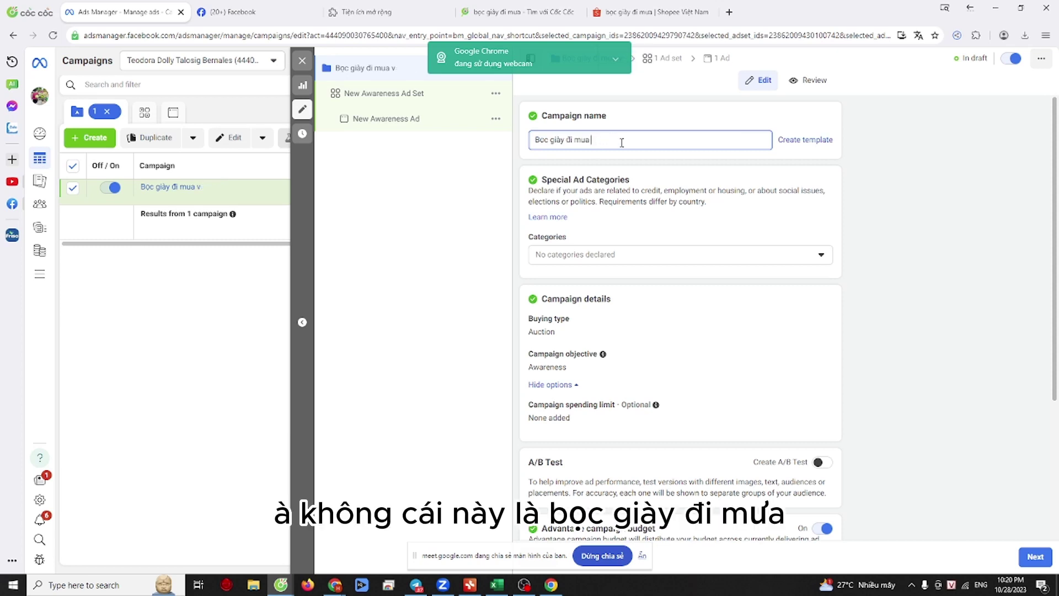
text(w)
key(BackSpace)
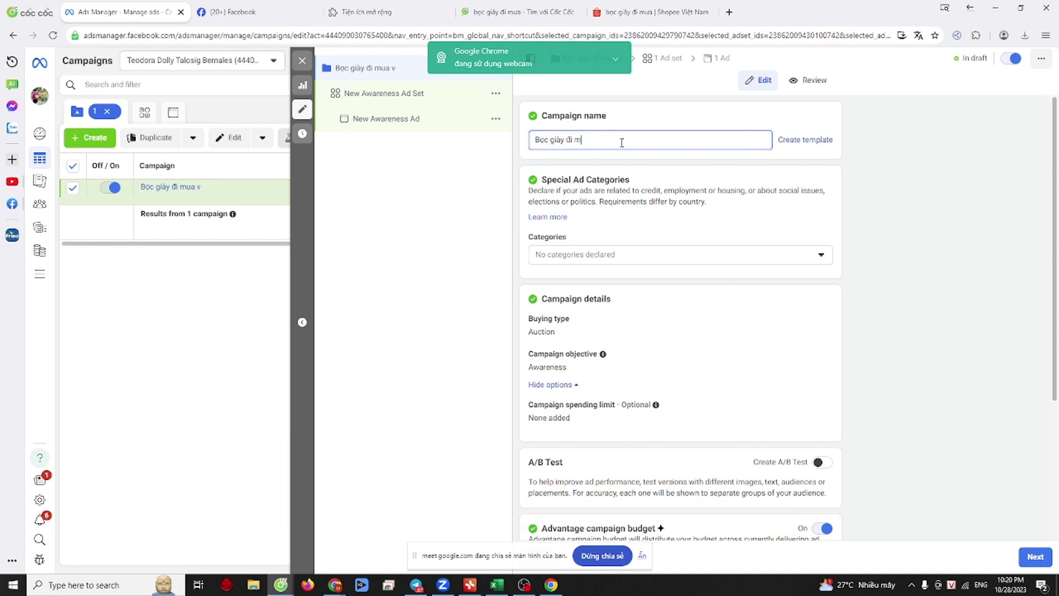
text(ưa)
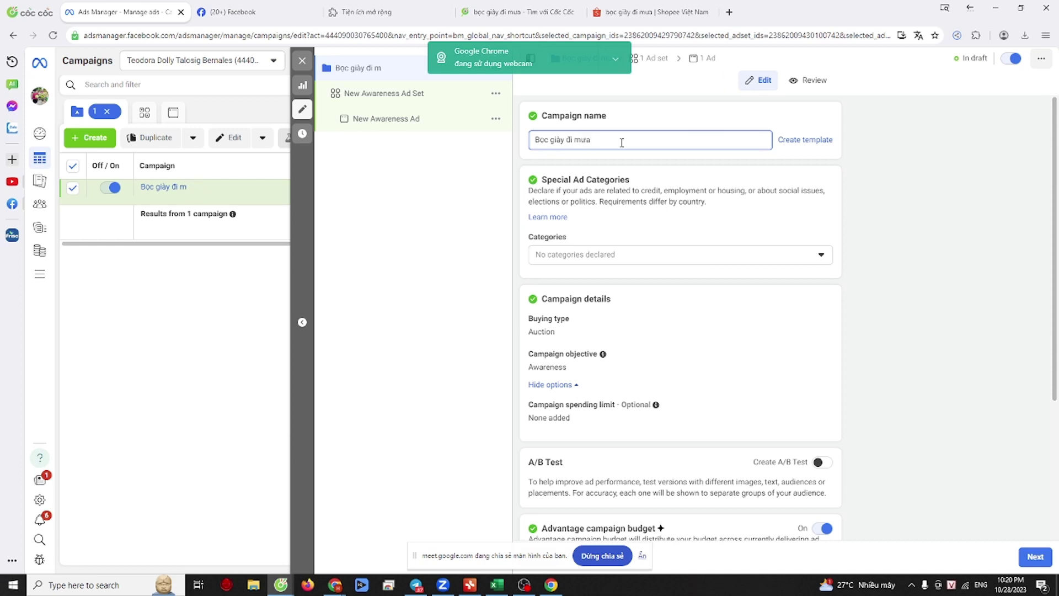
text( CD 1)
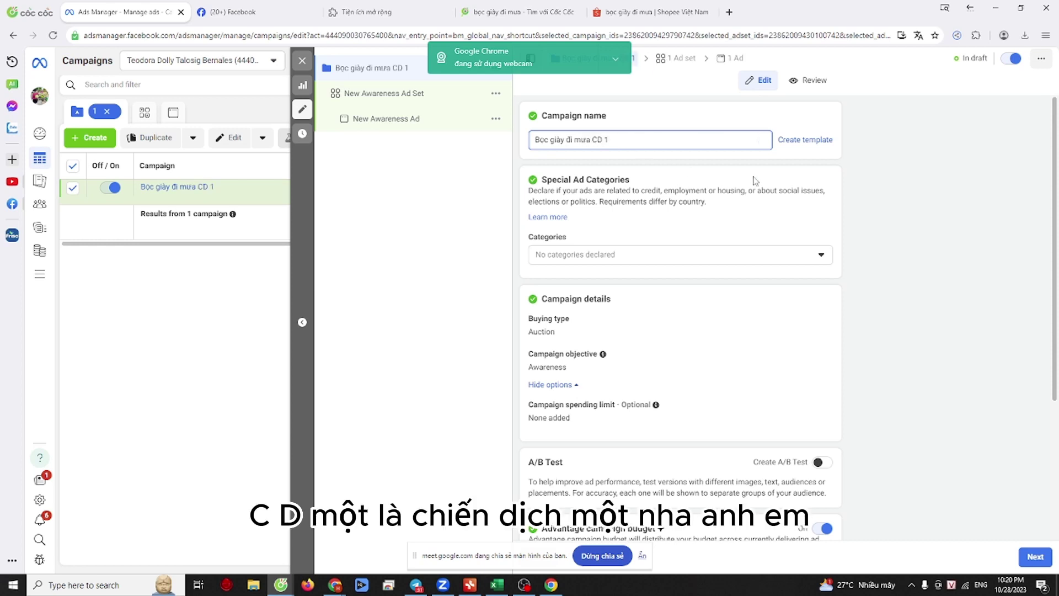
Step: Give the ad set the same name as the campaign, "Bọc giày đi mưa CD 1", and look over its budget and schedule settings
click(856, 182)
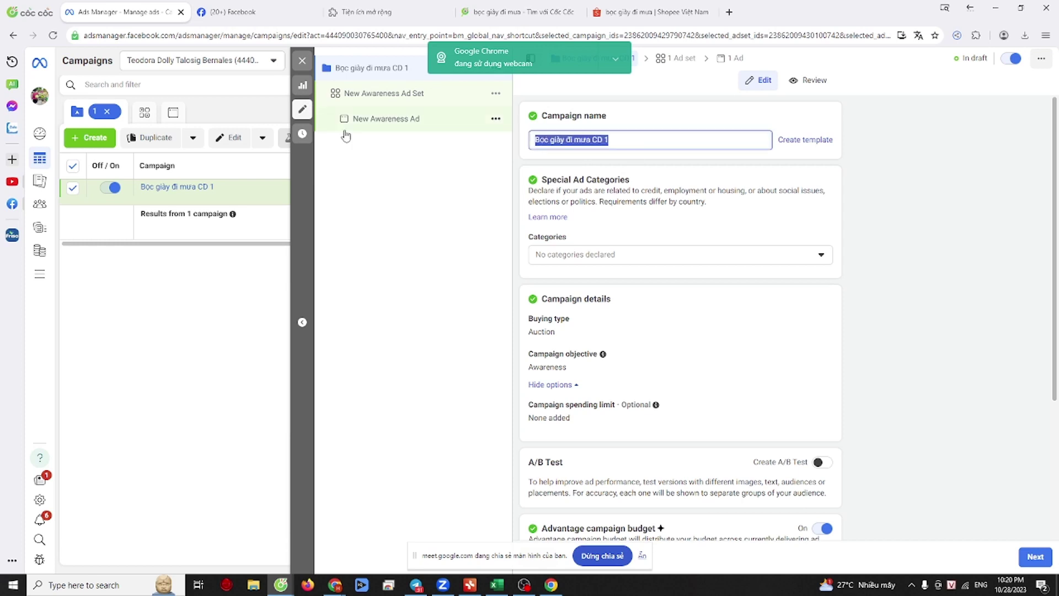
click(368, 98)
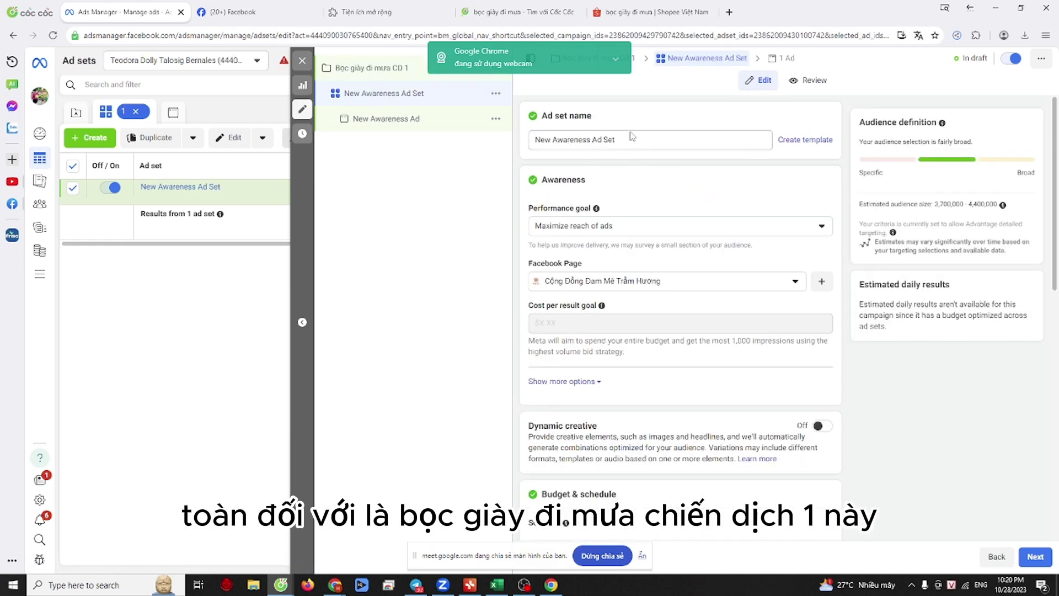
triple_click(629, 139)
text(Bọc giày đi mưa CD 1)
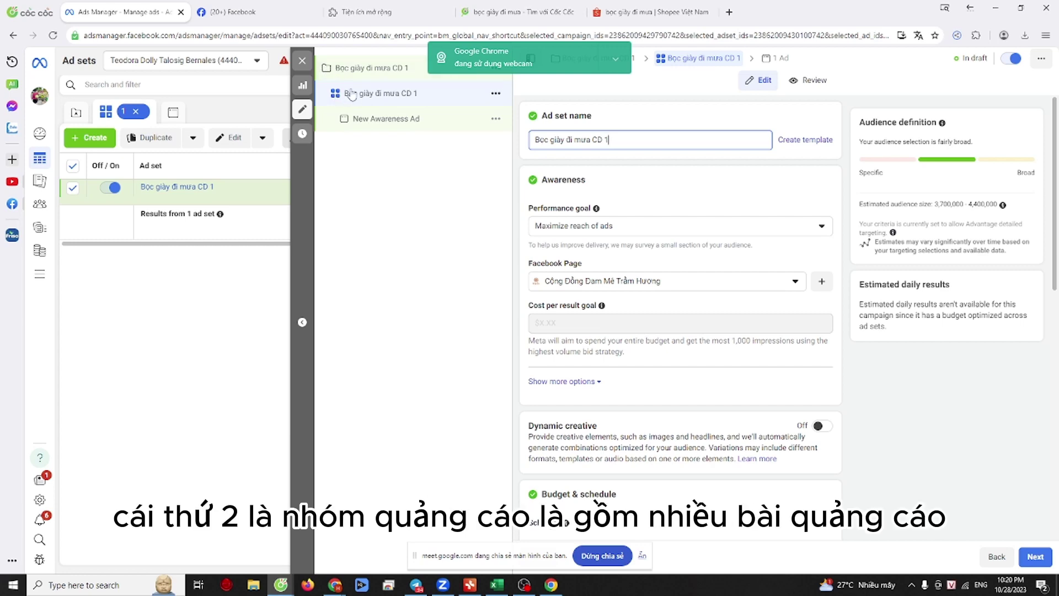
scroll(656, 223, down, 3)
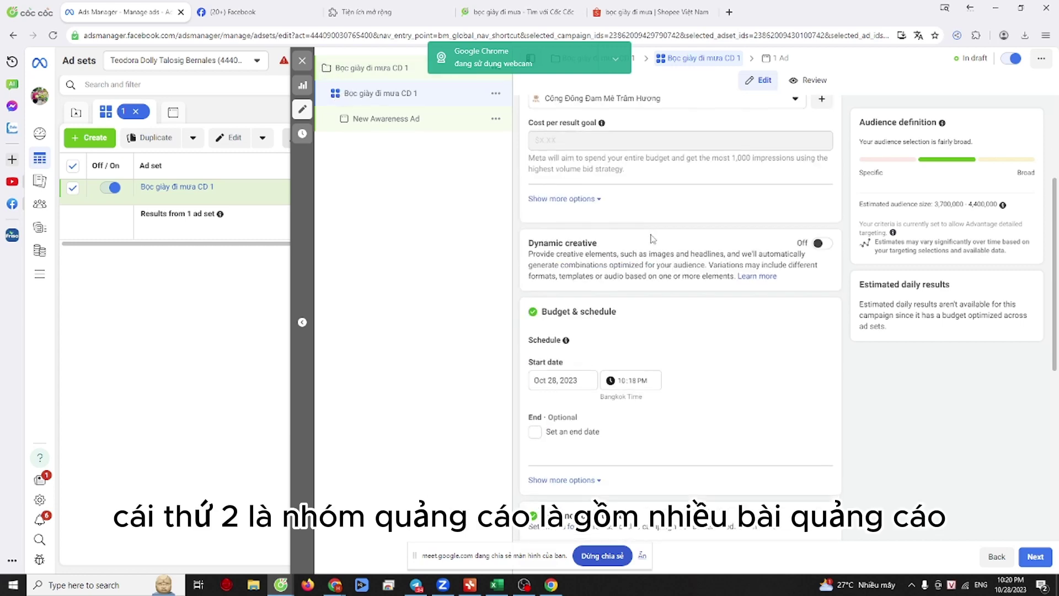
Step: Choose "Pretty Girl" as the ad set's Facebook Page and look at the performance goal options
scroll(653, 239, up, 3)
click(678, 283)
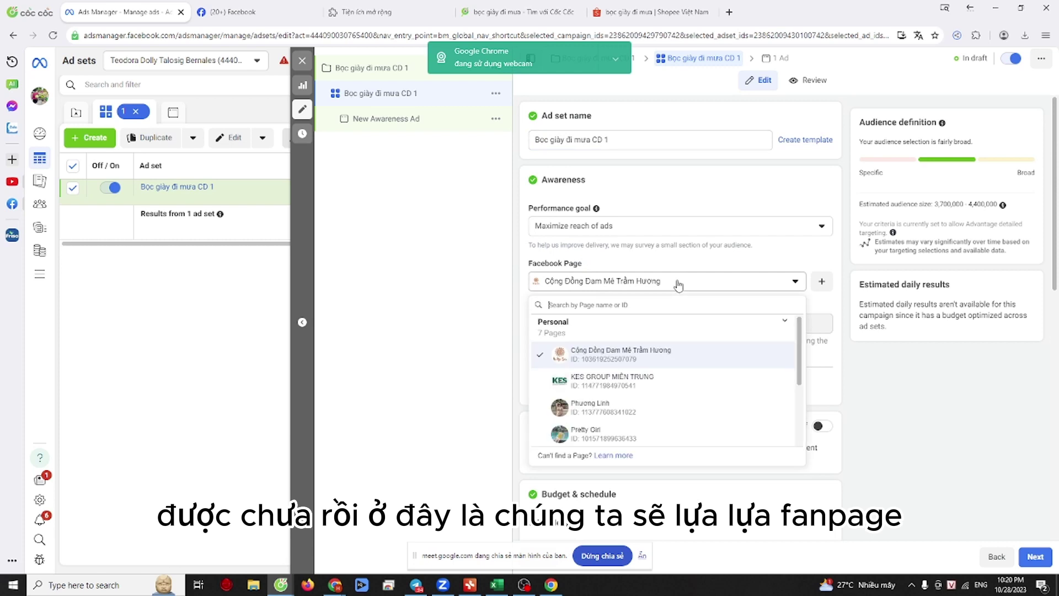
scroll(634, 386, down, 2)
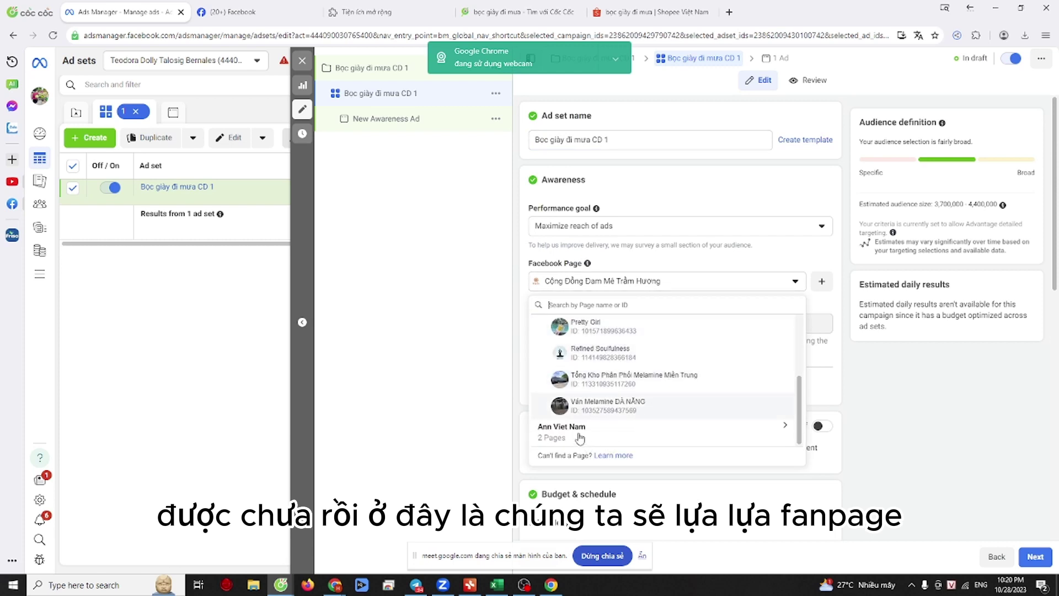
scroll(662, 414, up, 2)
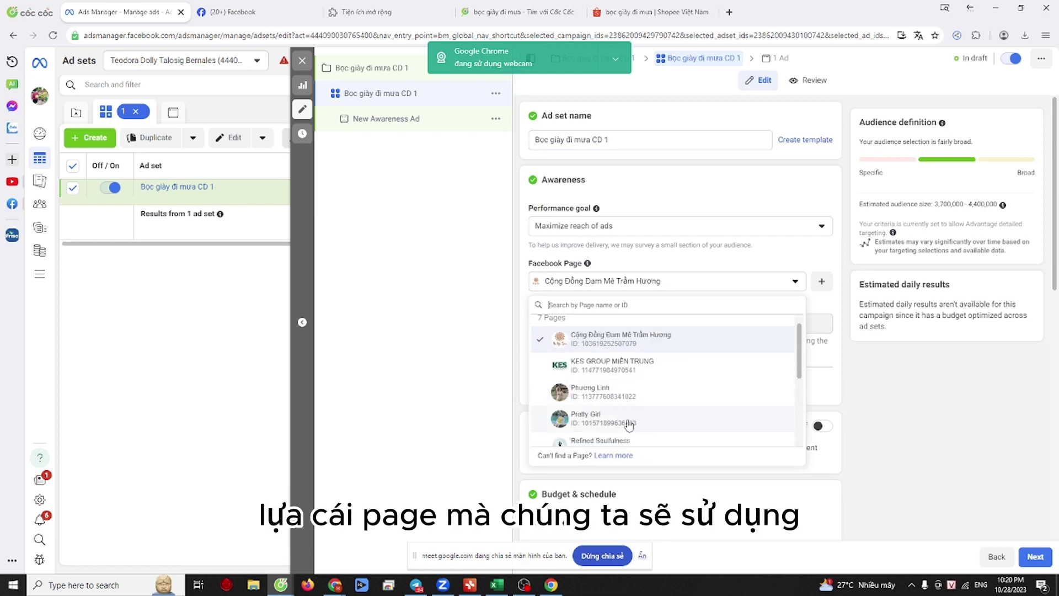
scroll(618, 397, down, 3)
scroll(607, 384, up, 2)
scroll(603, 388, down, 2)
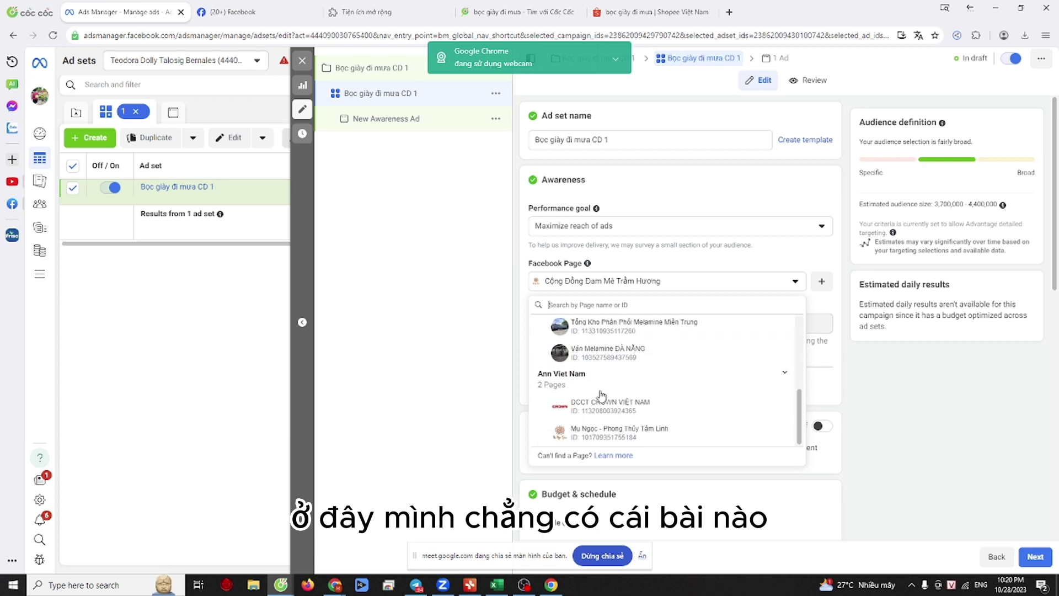
scroll(602, 395, up, 2)
click(593, 389)
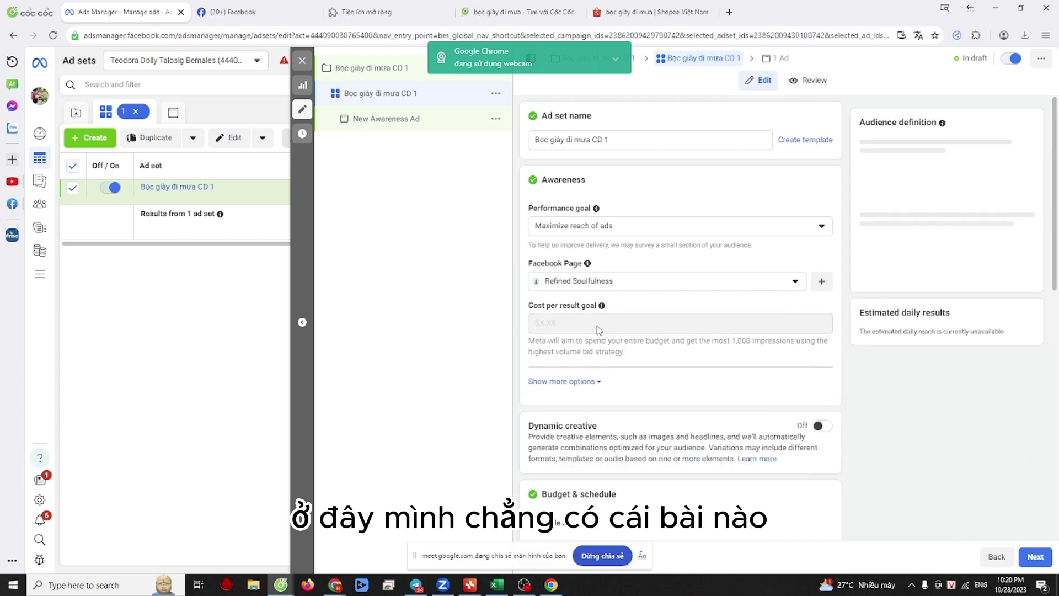
click(697, 293)
click(646, 351)
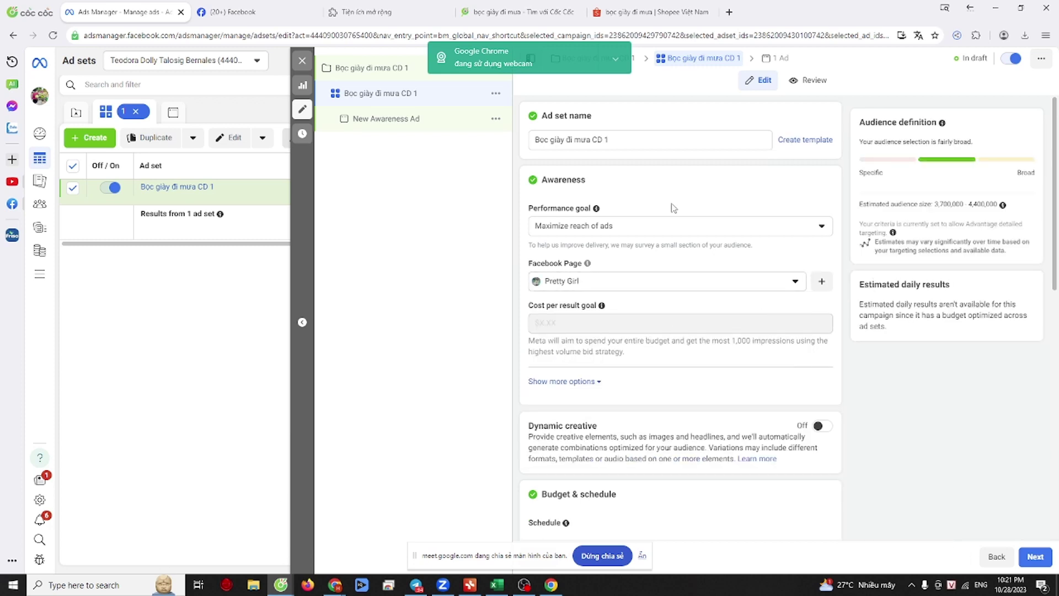
click(824, 225)
click(824, 225)
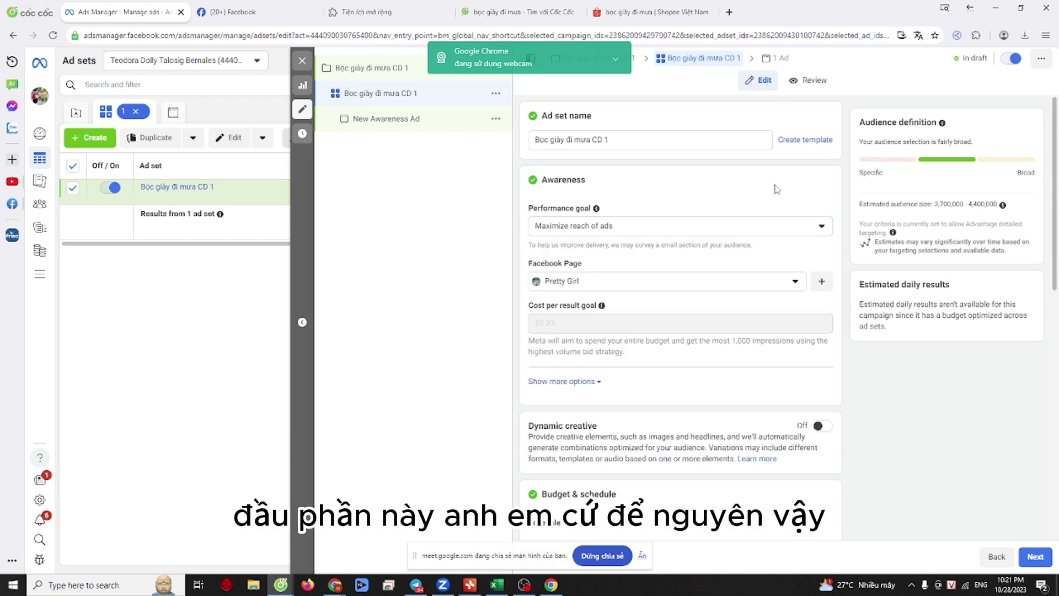
Step: Set the ad set's start date to October 29, 2023 in the schedule
scroll(605, 374, down, 5)
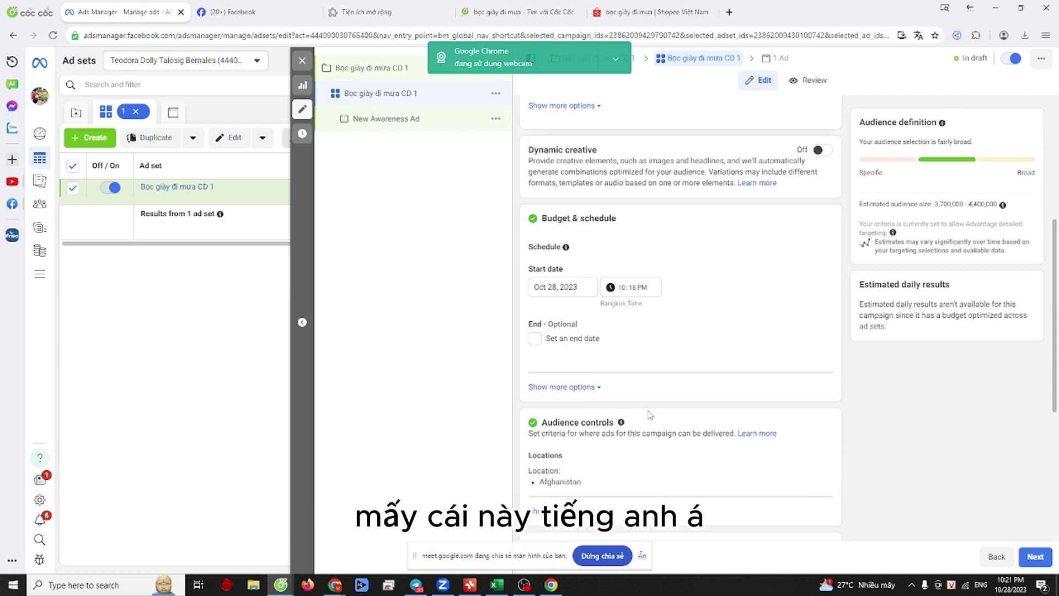
scroll(651, 414, down, 2)
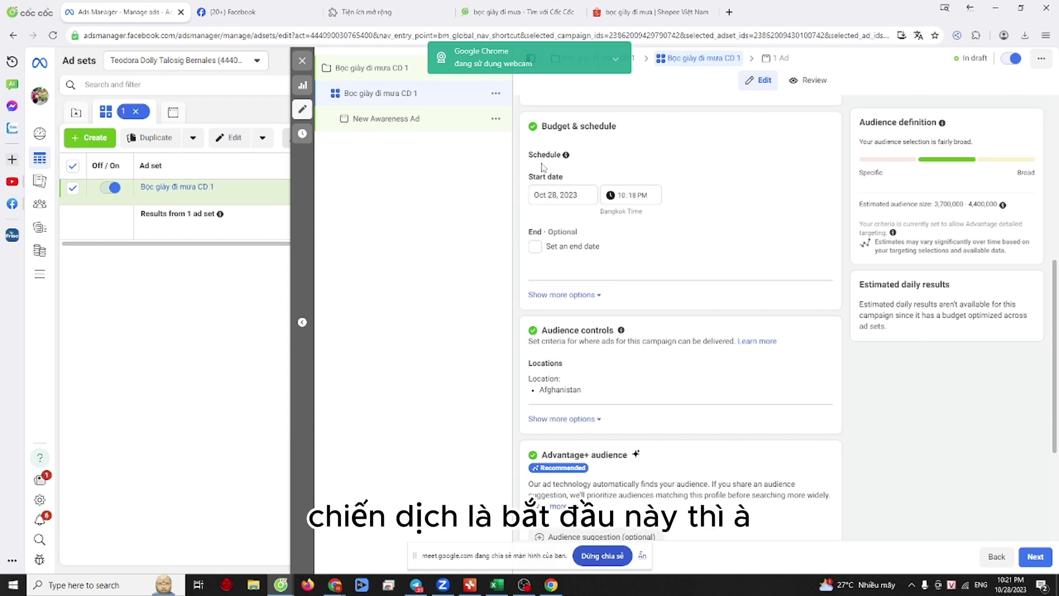
click(583, 194)
click(797, 224)
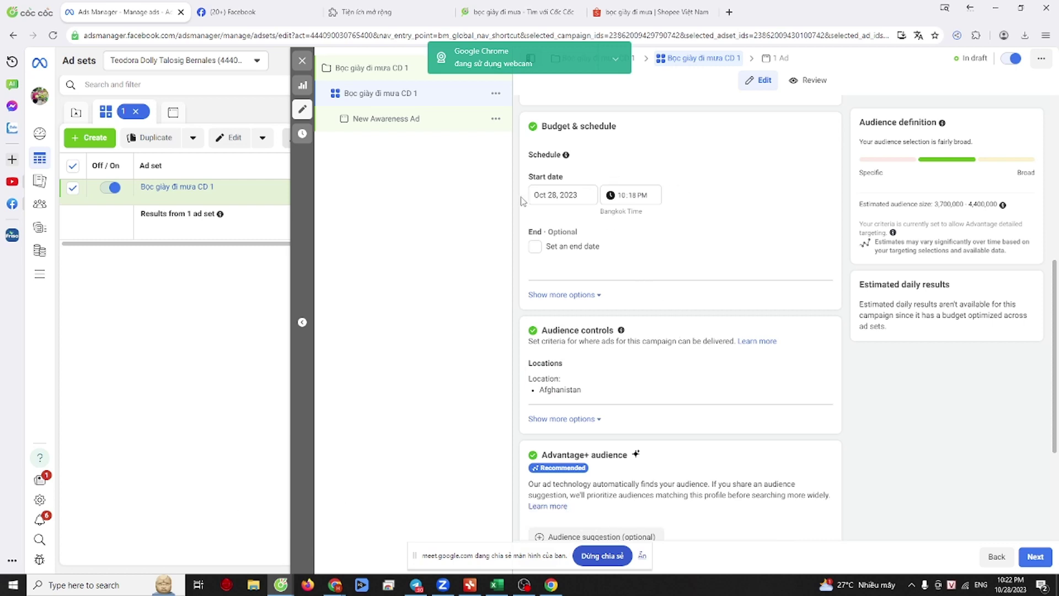
drag(528, 194, 698, 218)
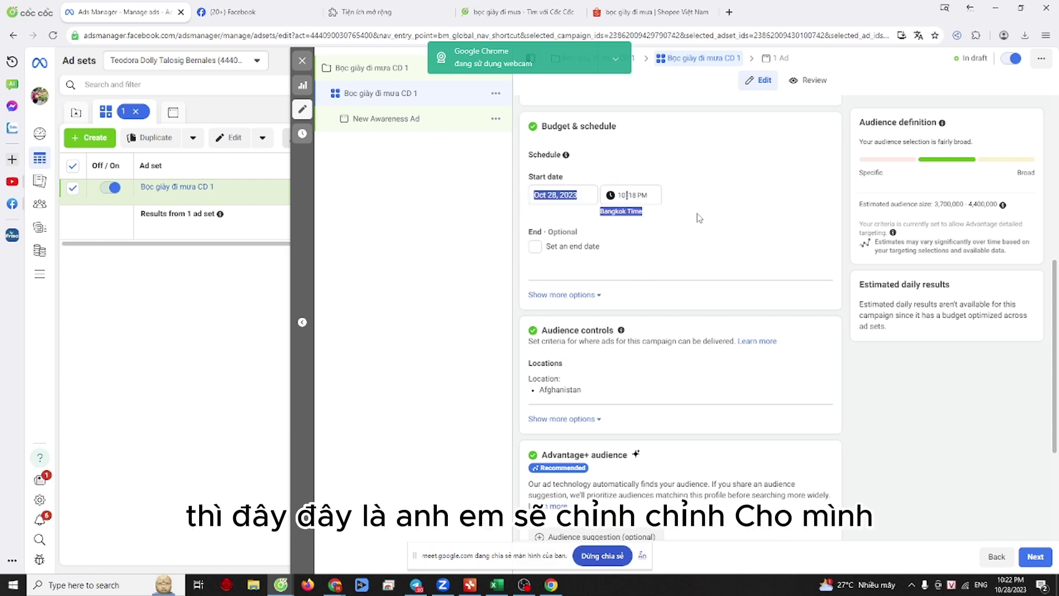
click(698, 218)
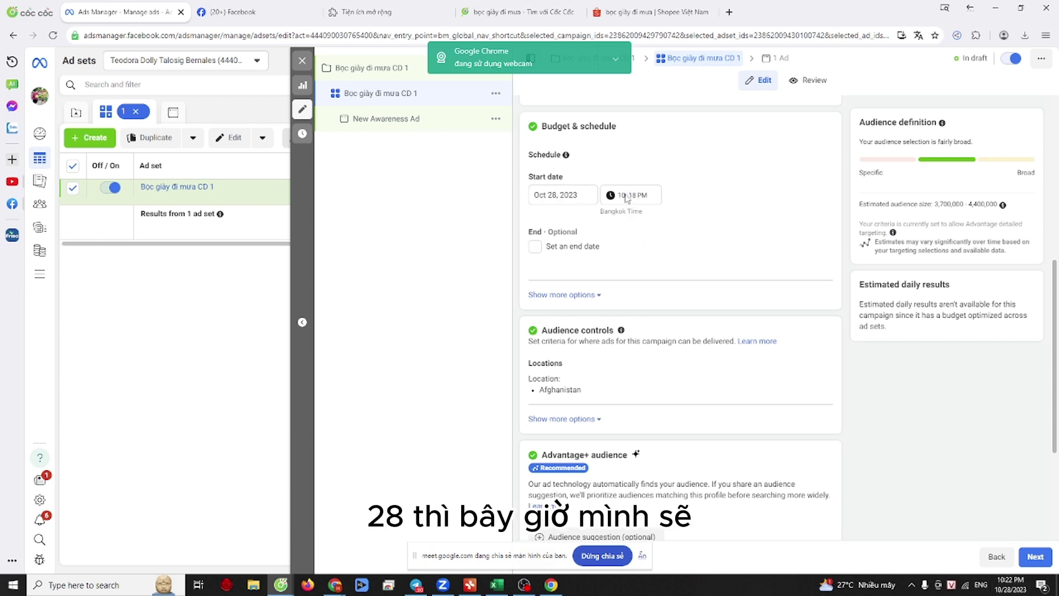
click(552, 195)
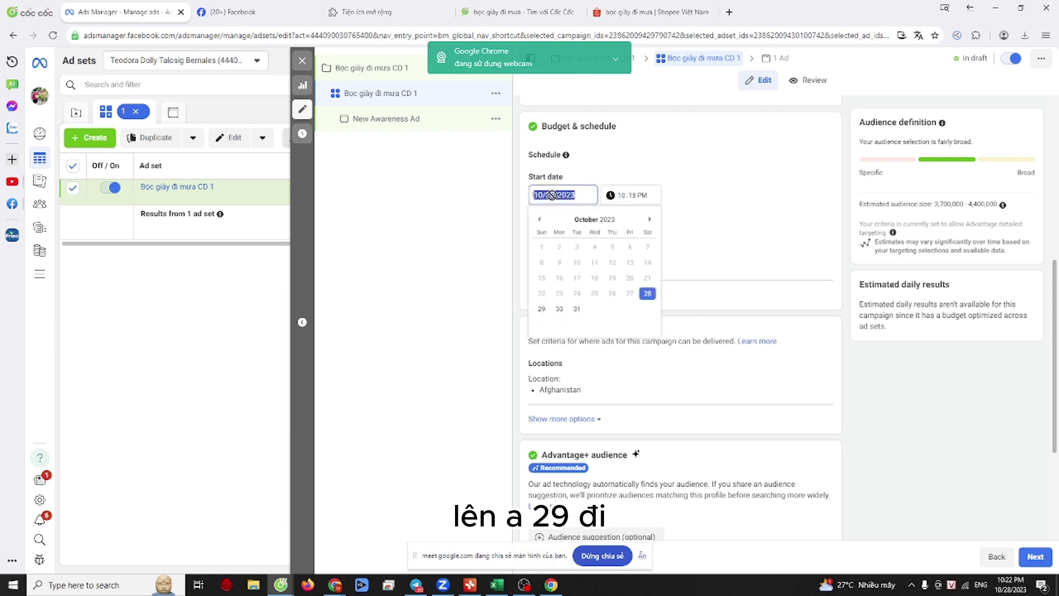
click(542, 308)
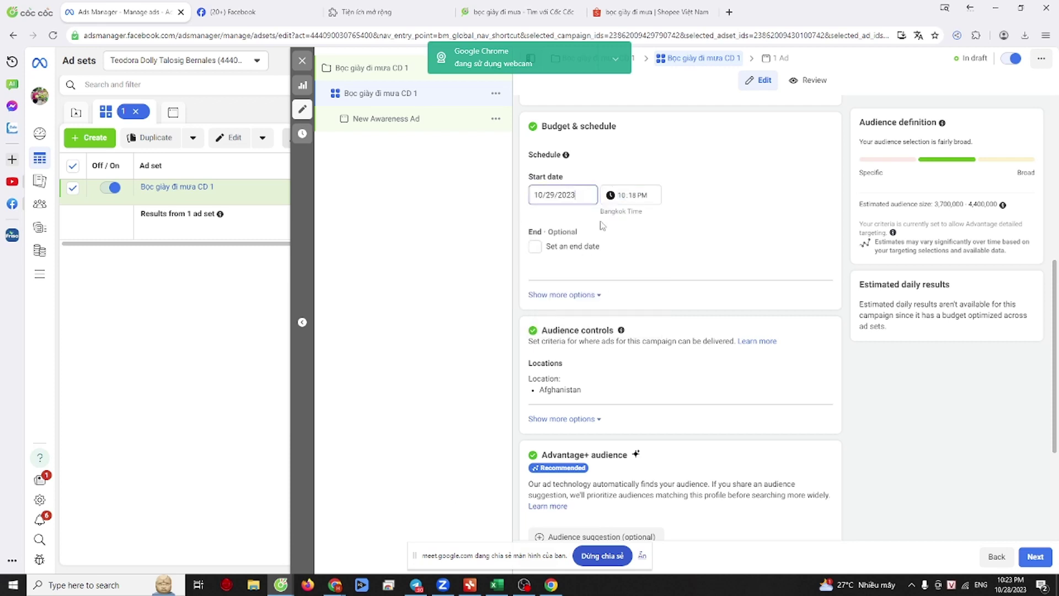
Step: Set the schedule's start time to 10:00 AM after first trying 8:00 AM
click(611, 200)
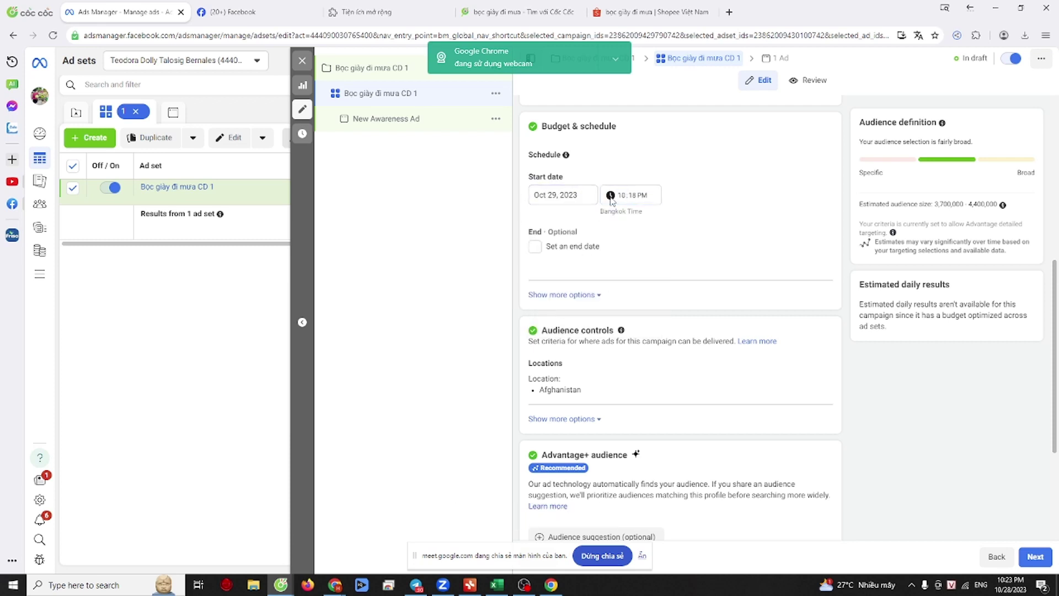
click(640, 201)
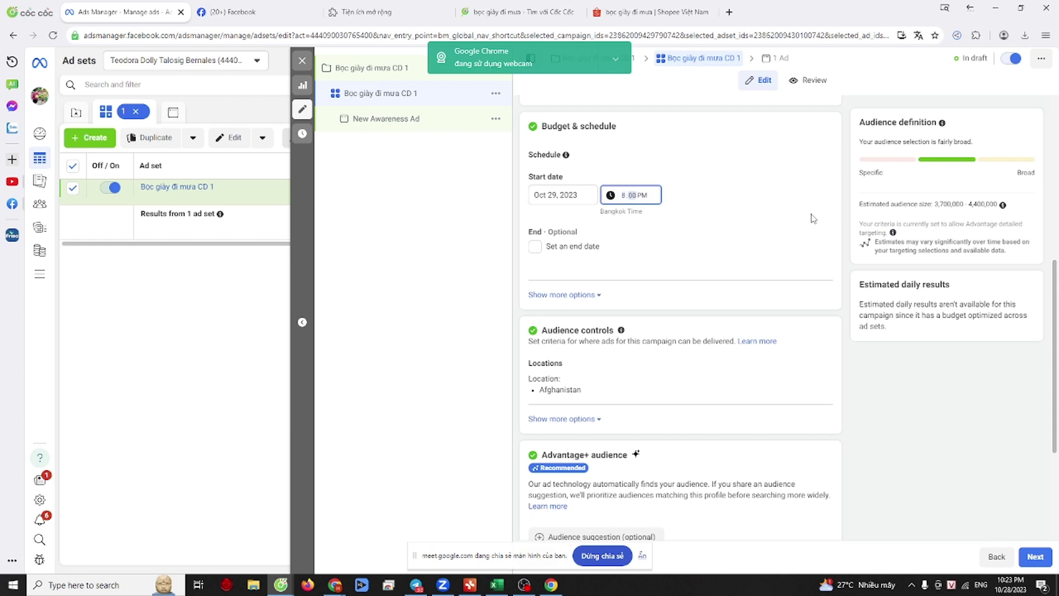
text(00)
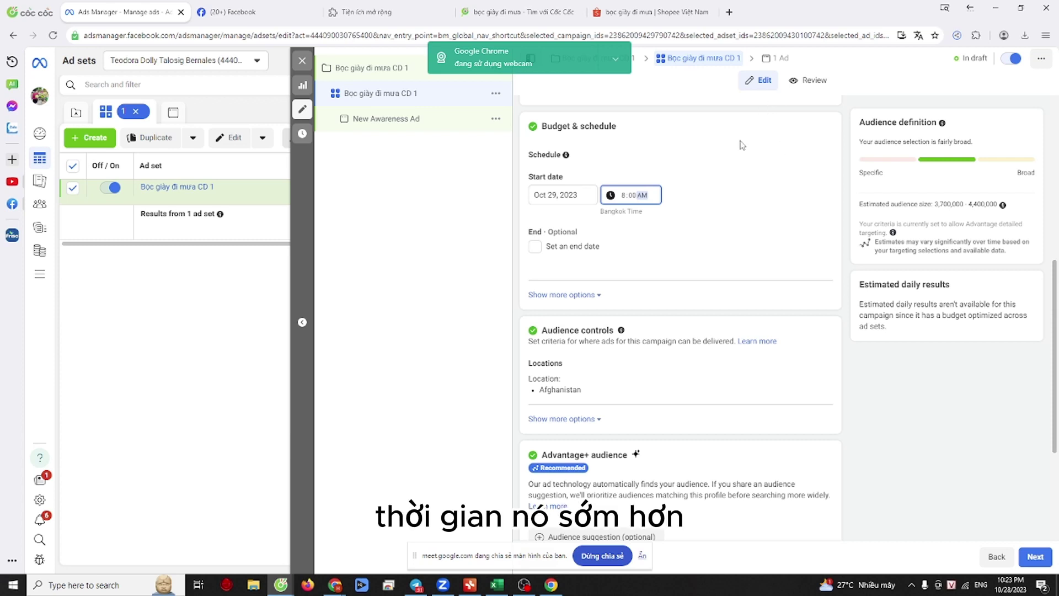
click(743, 211)
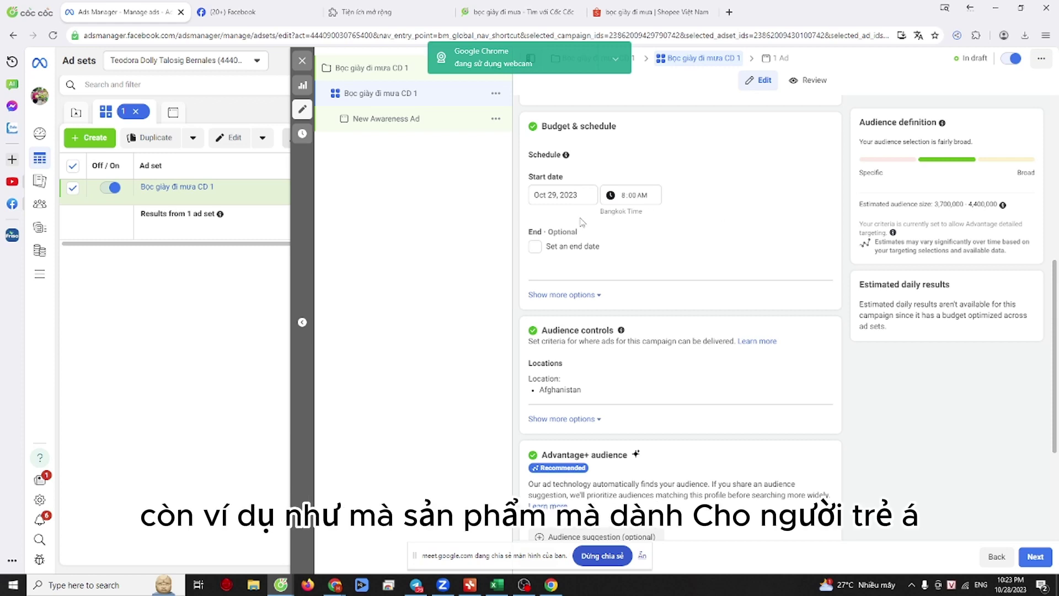
click(624, 197)
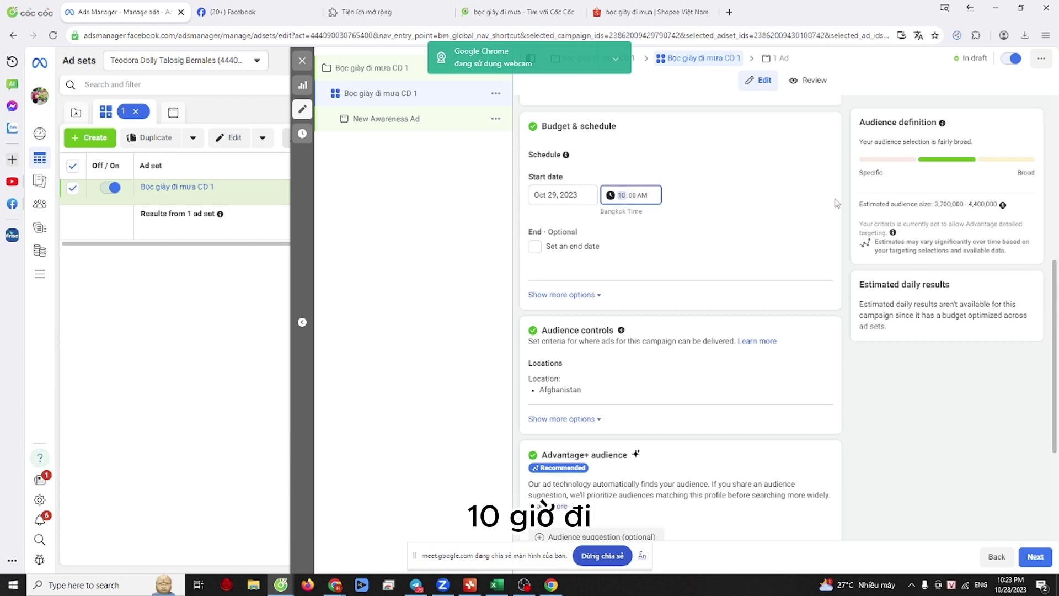
click(786, 231)
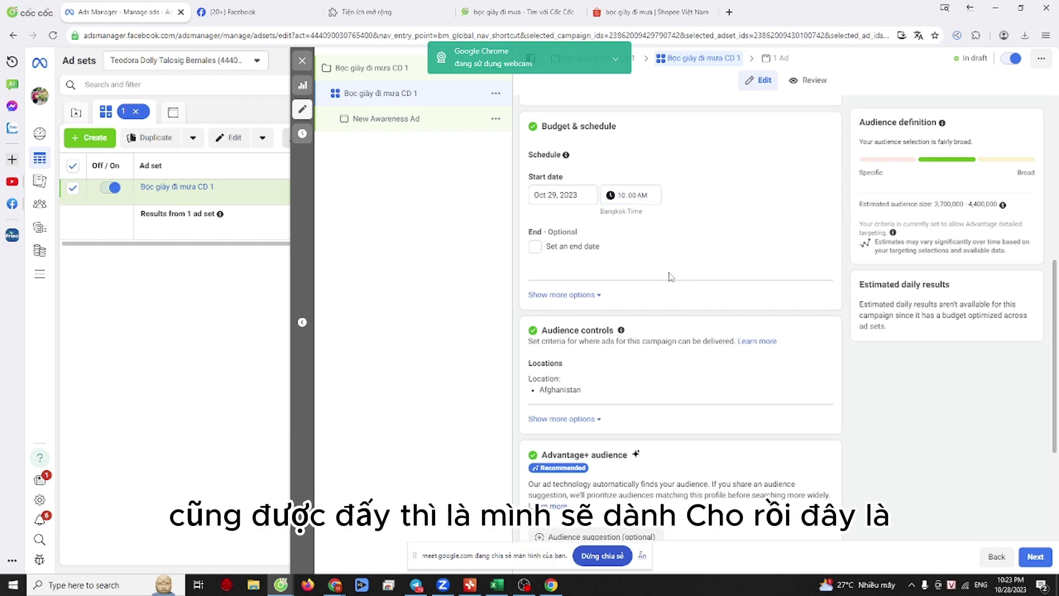
Step: Open the locations in the audience controls for editing
scroll(670, 278, down, 3)
mouse_move(783, 200)
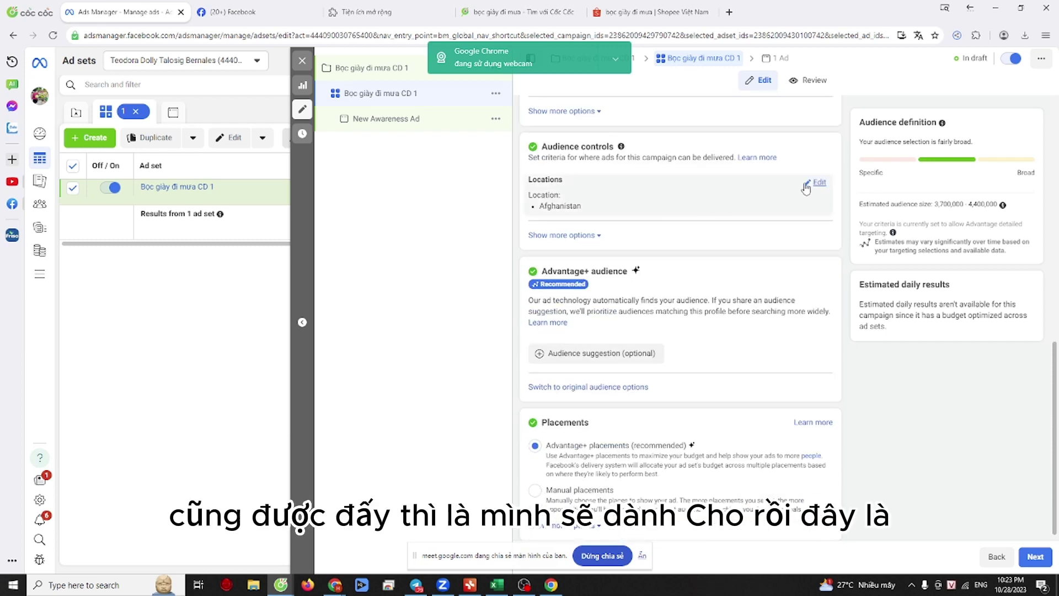
click(805, 188)
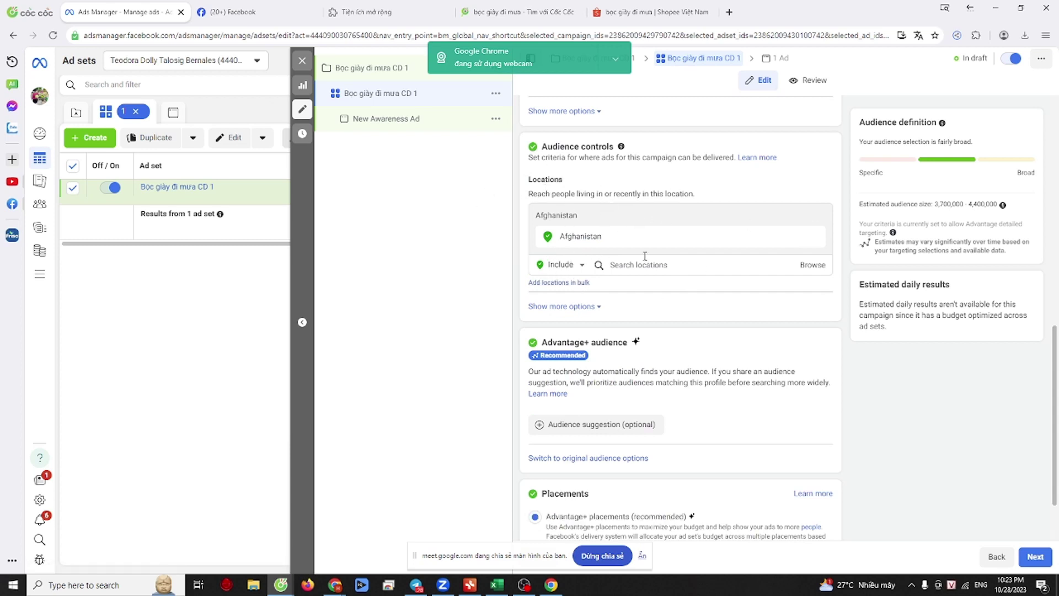
click(568, 282)
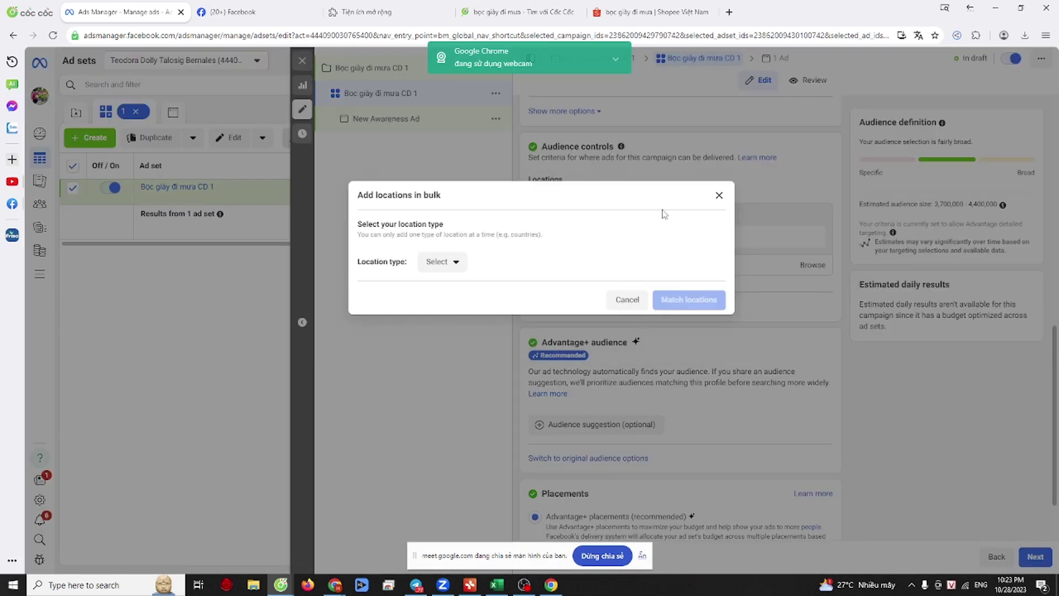
click(439, 261)
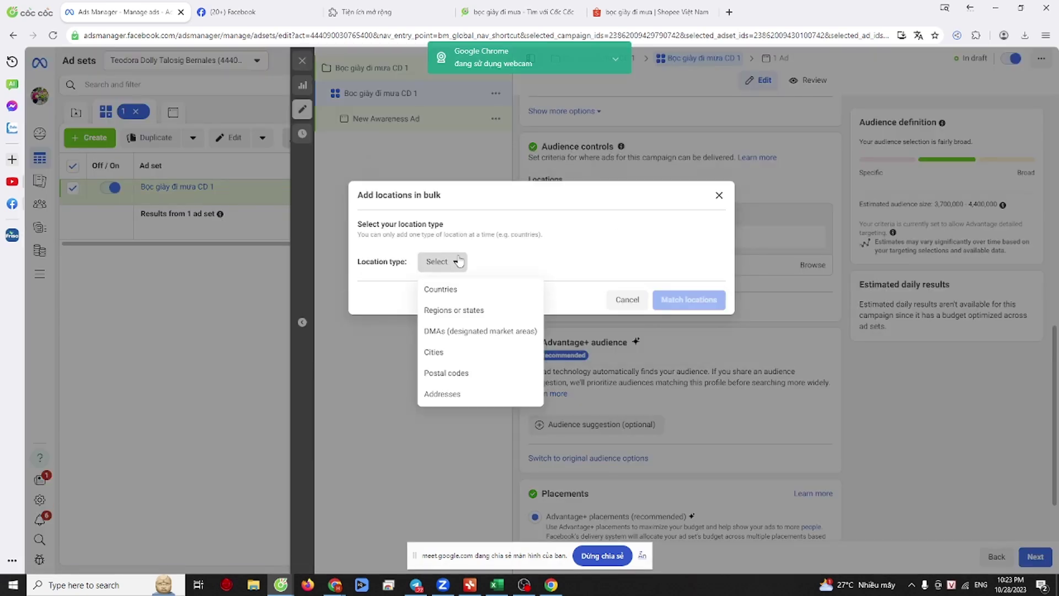
click(718, 195)
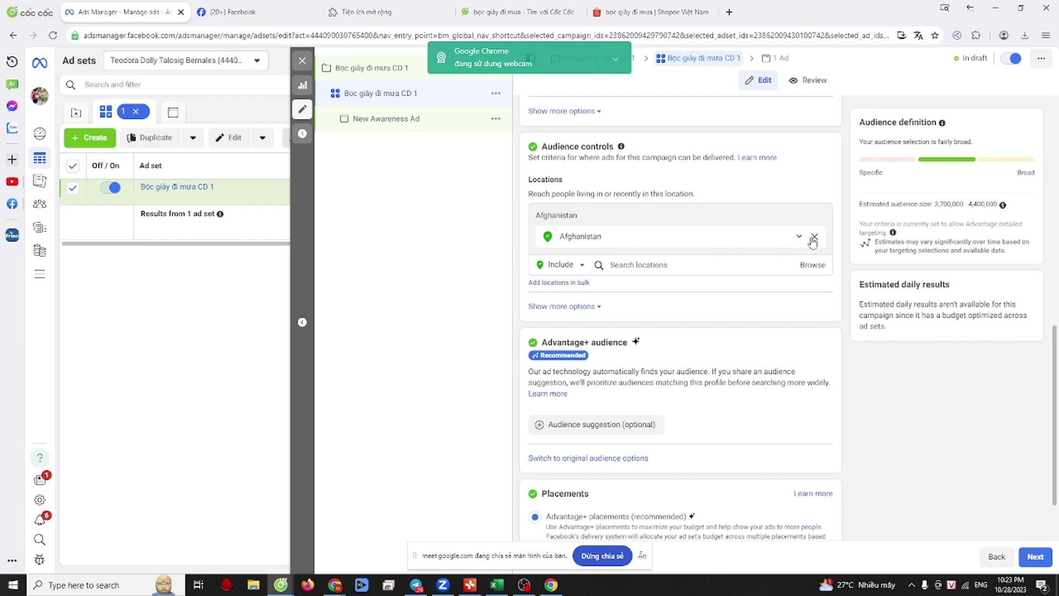
Step: Remove Afghanistan from the audience locations and look over the location search and placement settings
click(814, 237)
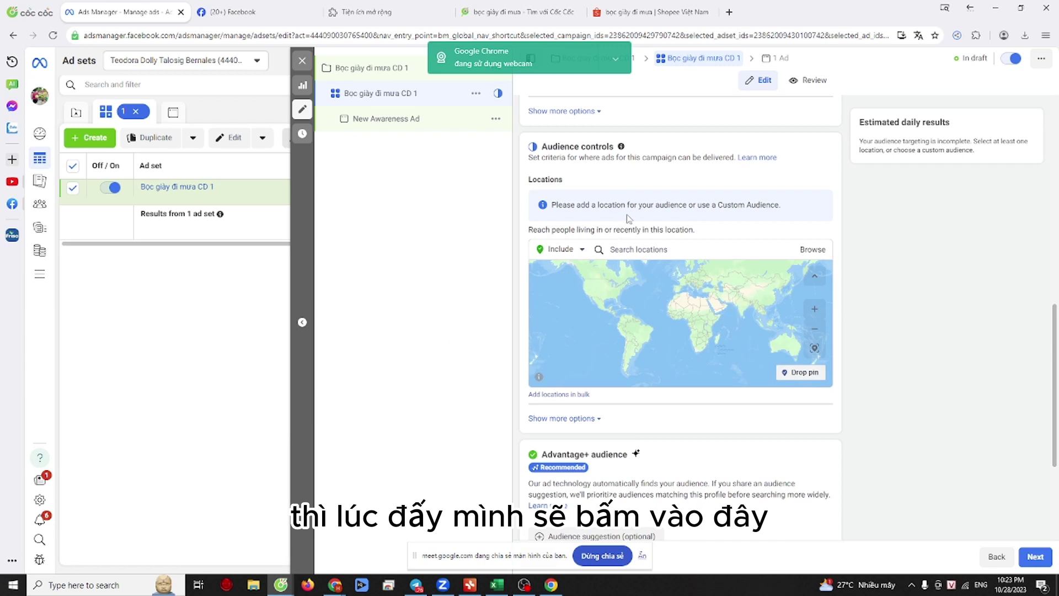
click(636, 248)
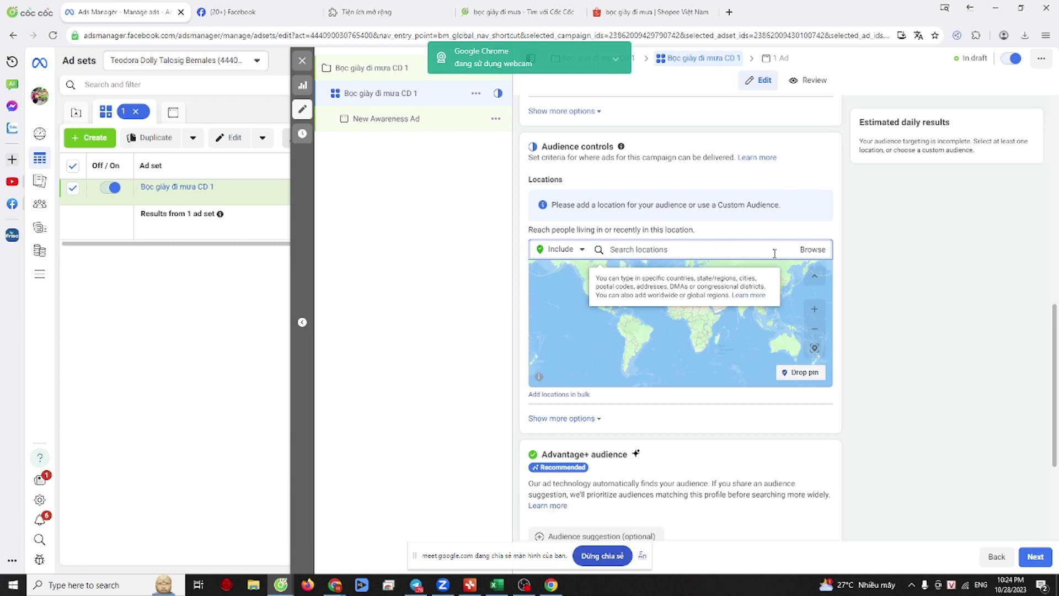
scroll(690, 449, down, 3)
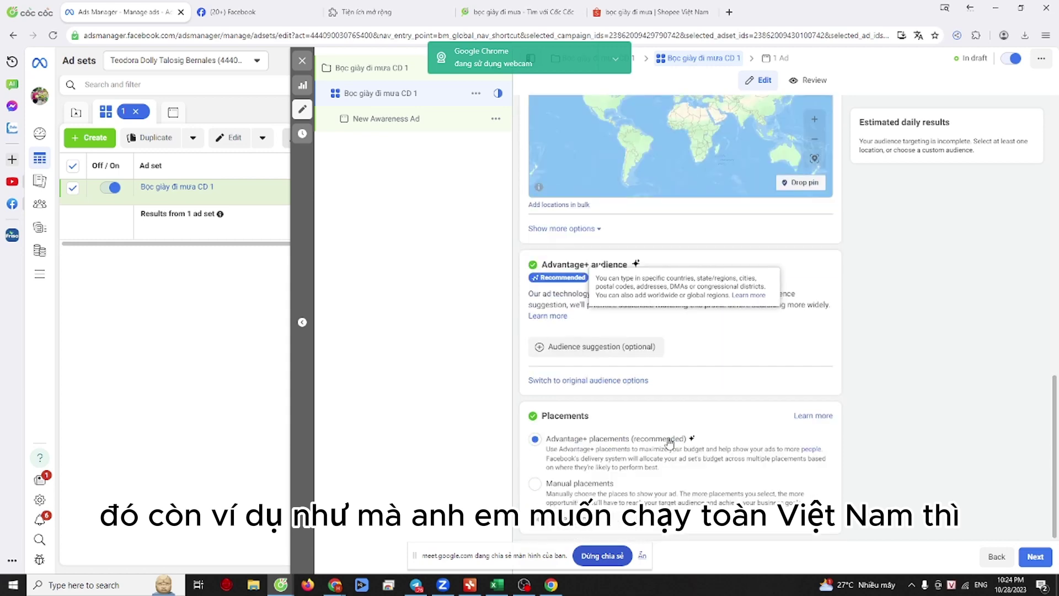
scroll(654, 239, up, 3)
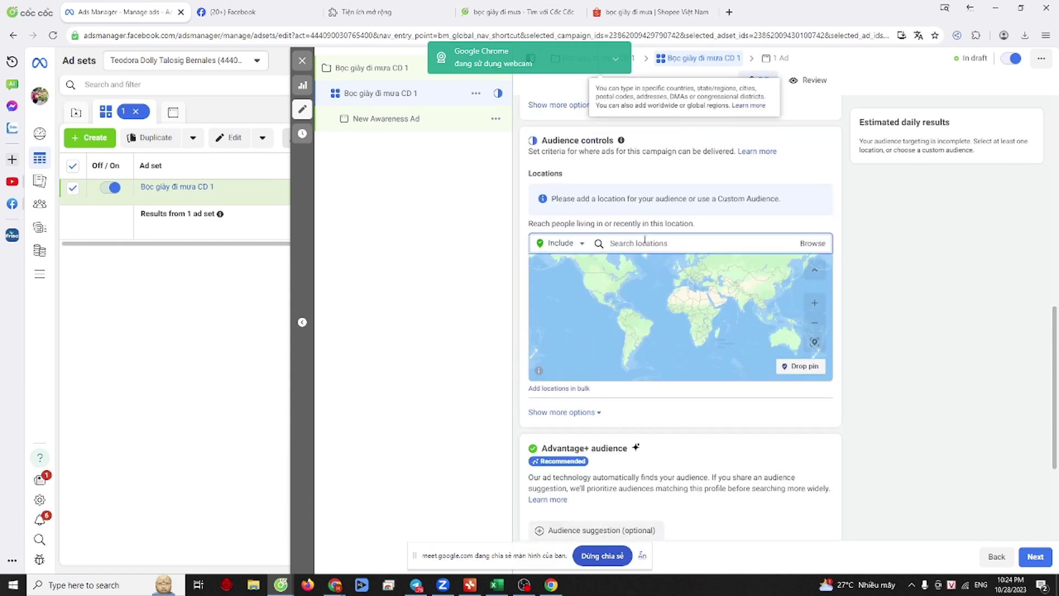
Step: Expand the additional audience control options and open the minimum age for editing
click(576, 413)
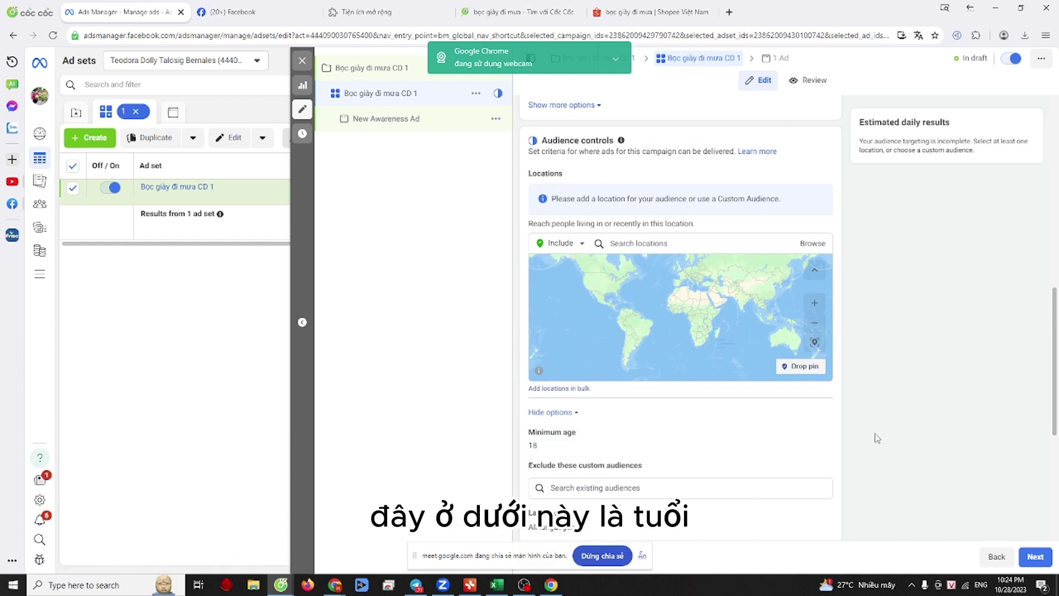
click(818, 433)
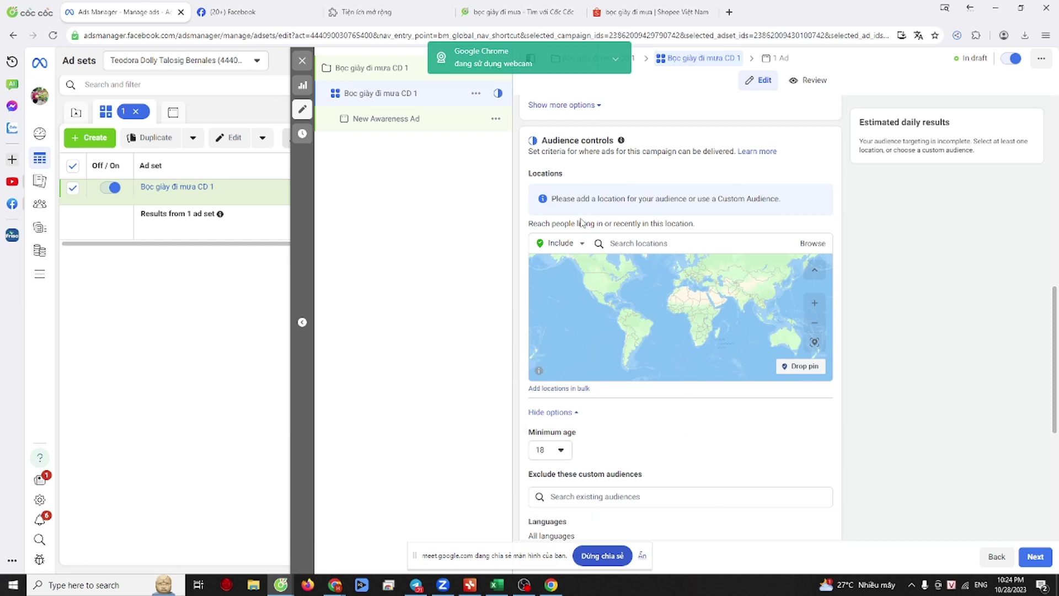
scroll(728, 433, down, 2)
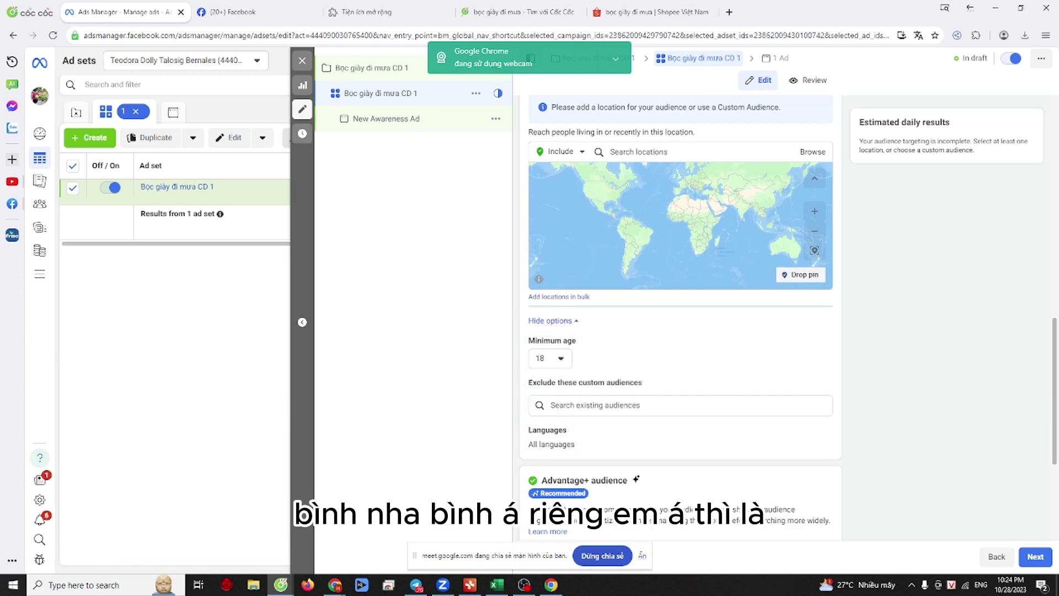
Step: Examine the location search and the minimum age choices in the audience controls
click(648, 153)
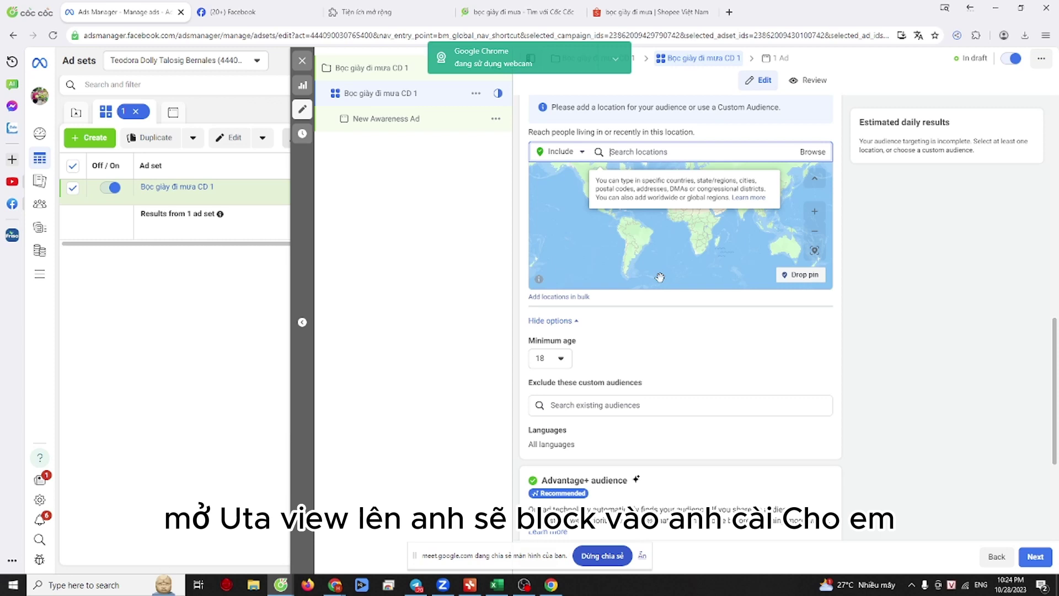
click(898, 218)
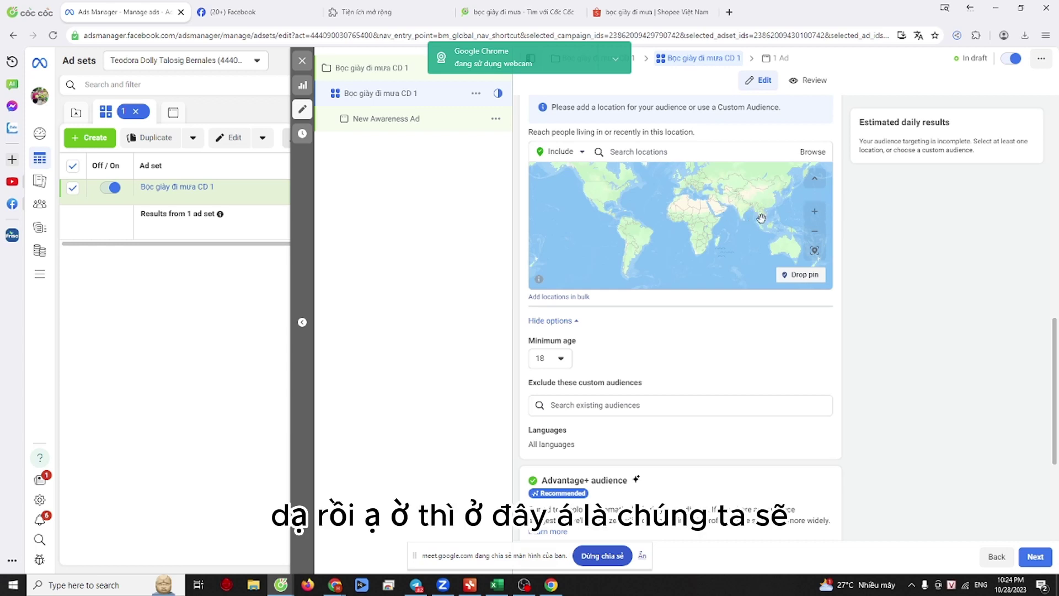
click(680, 153)
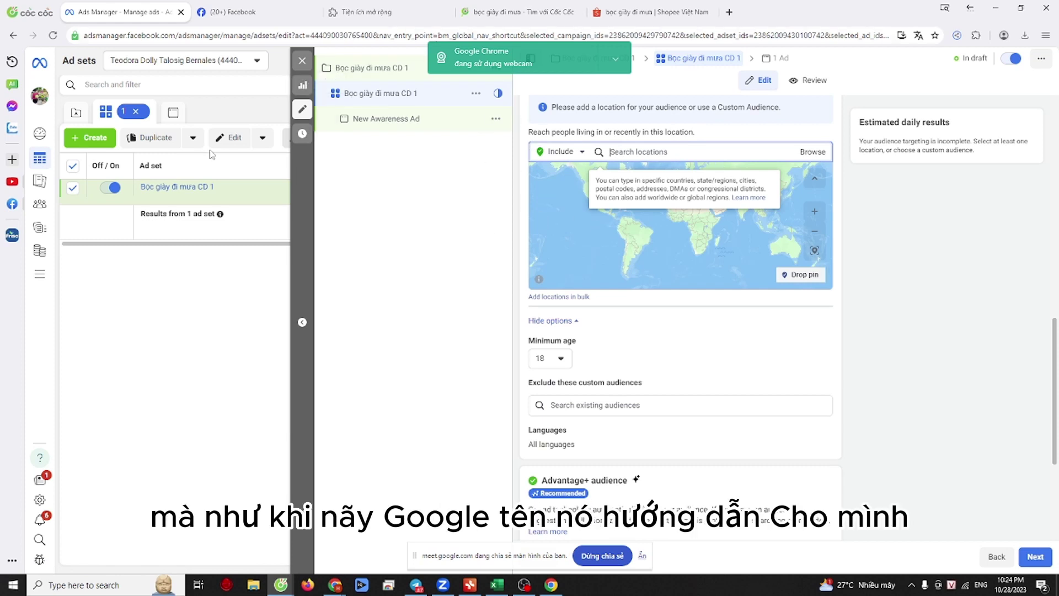
click(560, 358)
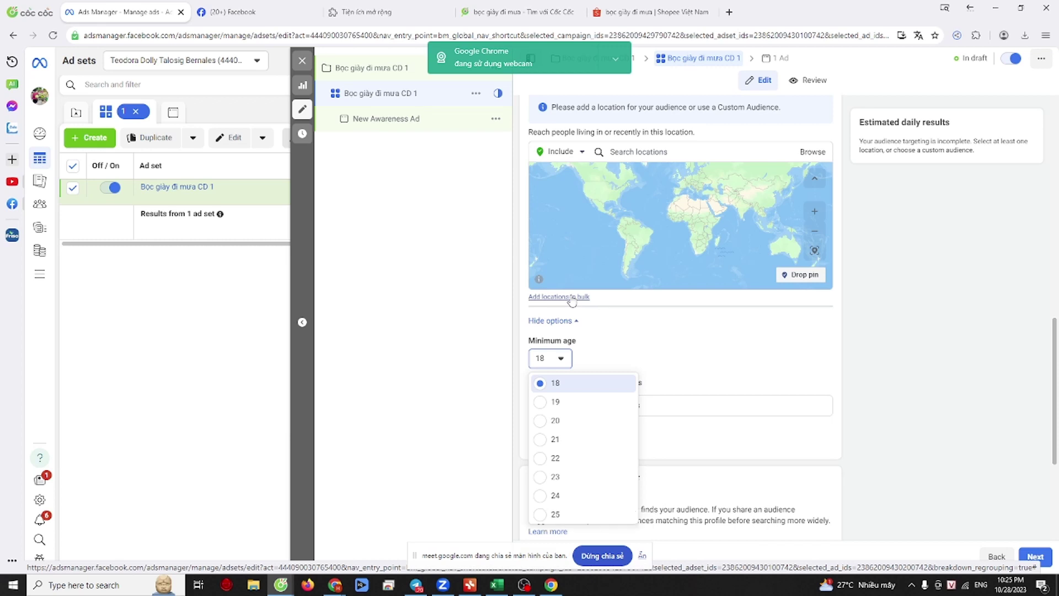
click(969, 332)
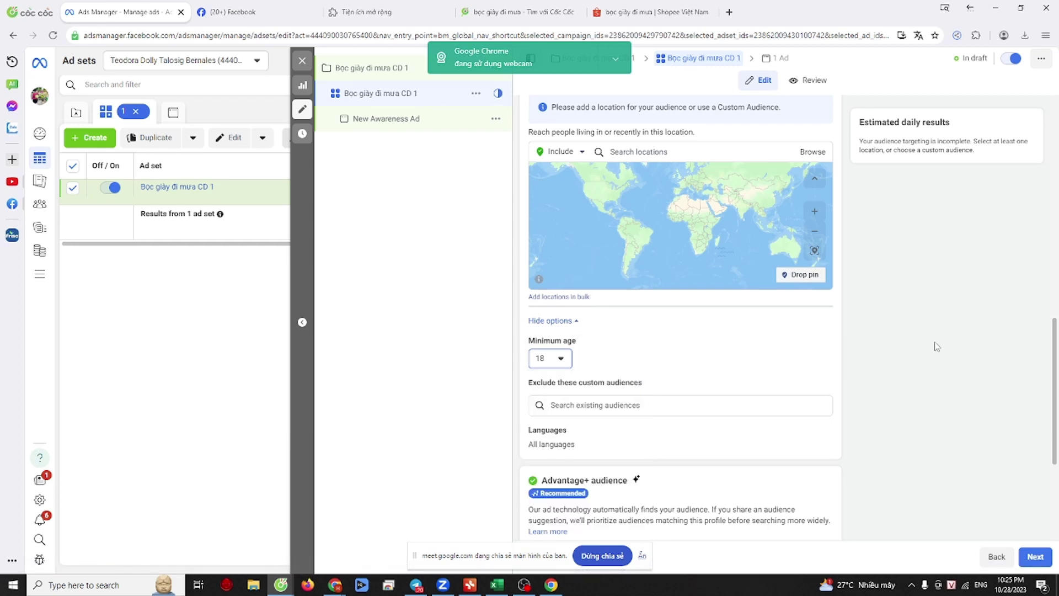
Step: Open the audience languages for editing and add the optional audience suggestion under Advantage+ audience
scroll(926, 353, down, 2)
mouse_move(799, 348)
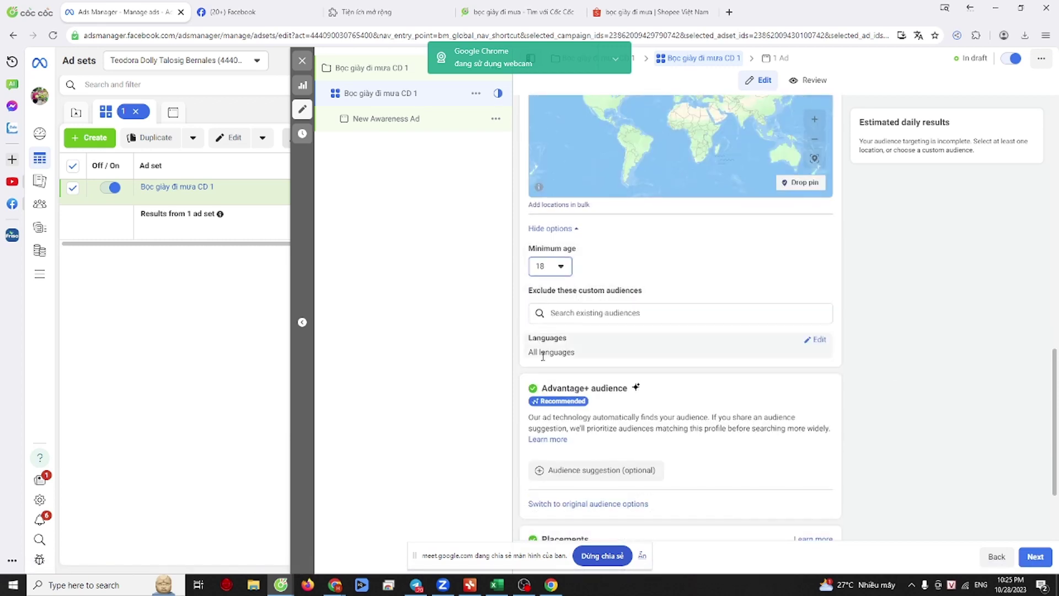
click(828, 341)
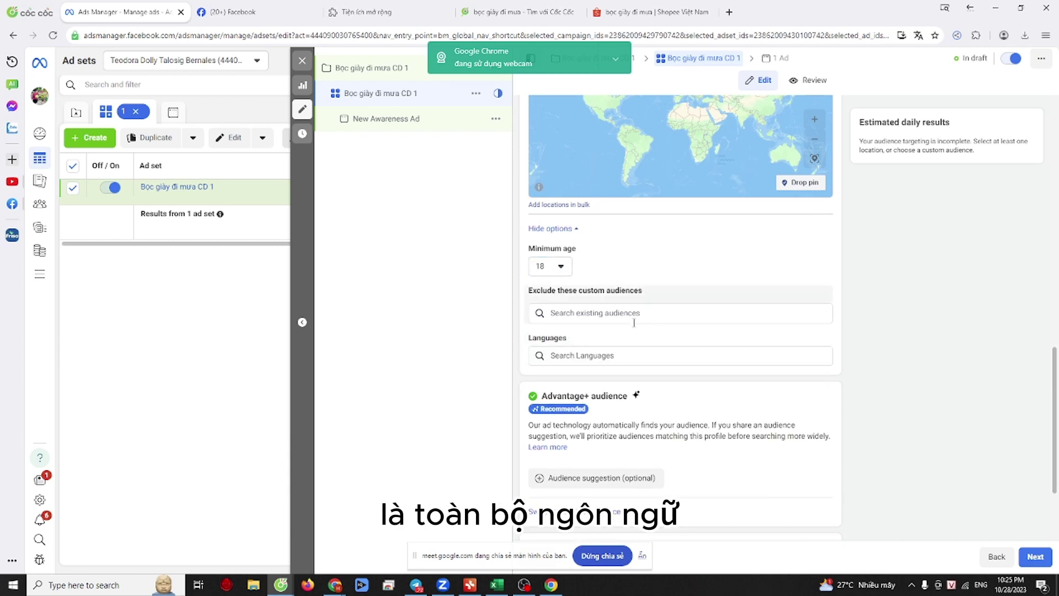
scroll(568, 446, down, 3)
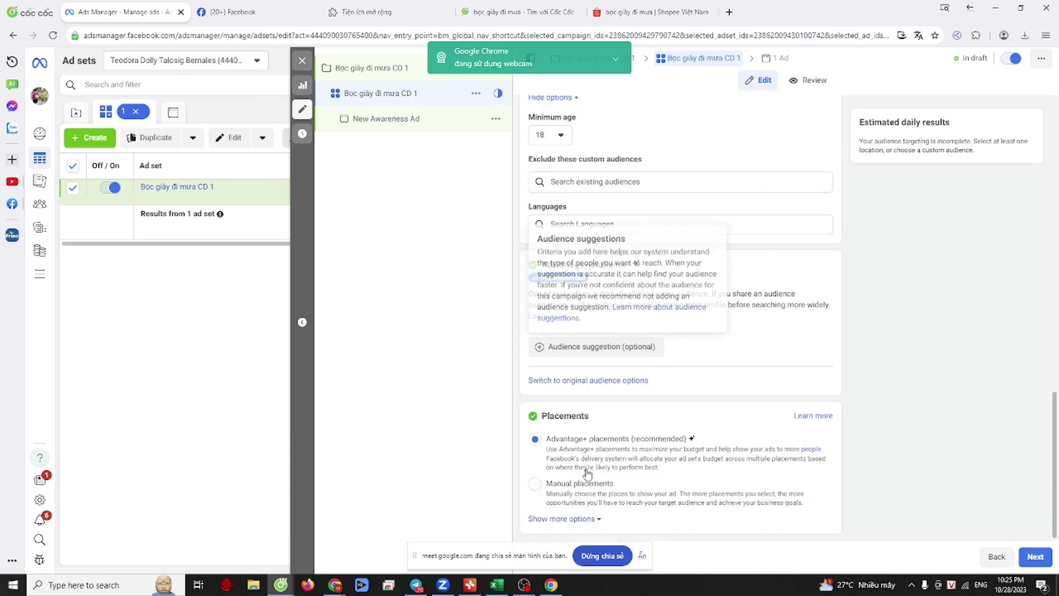
click(591, 345)
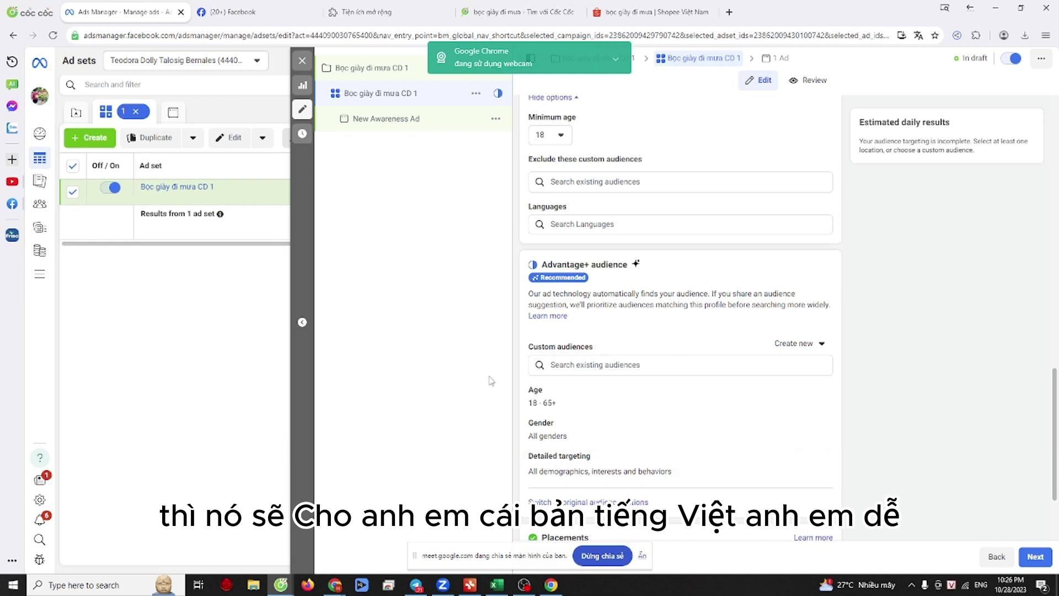
Step: Check the choices for creating a new custom audience and open detailed targeting for editing
click(824, 347)
click(943, 306)
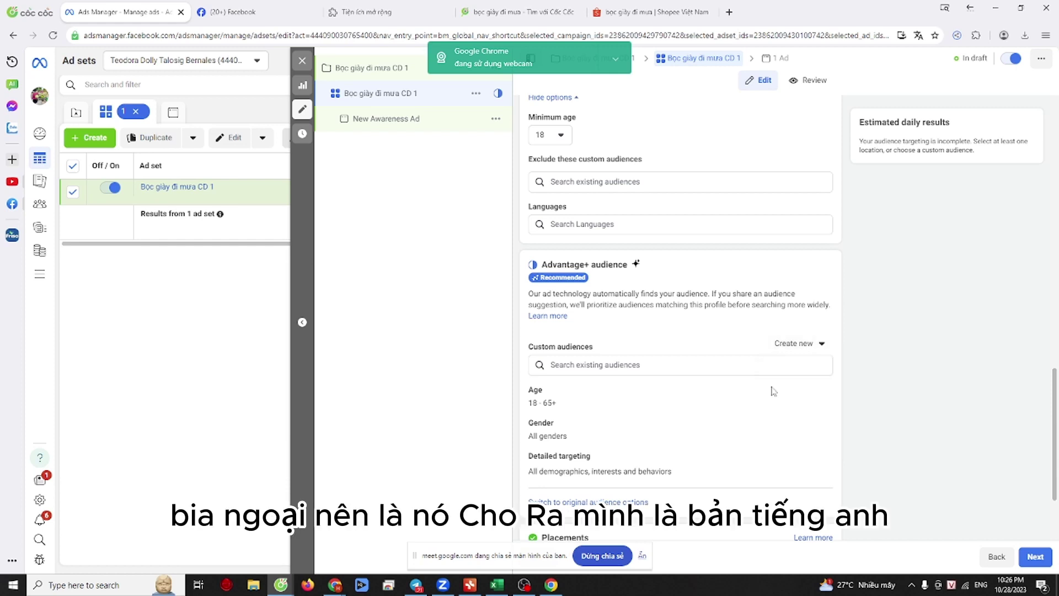
scroll(717, 397, down, 2)
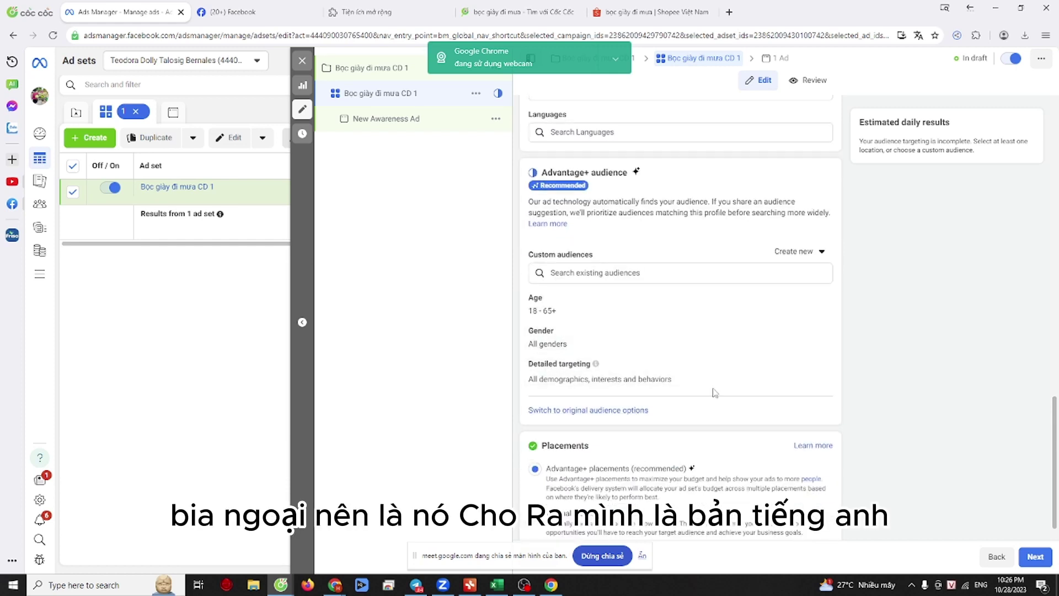
click(815, 375)
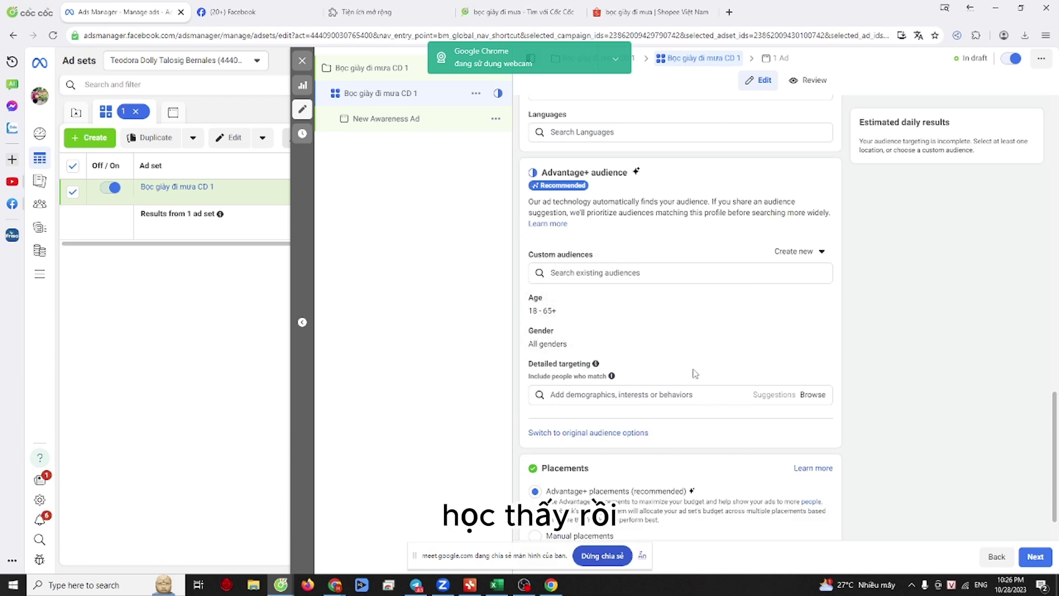
scroll(696, 364, down, 1)
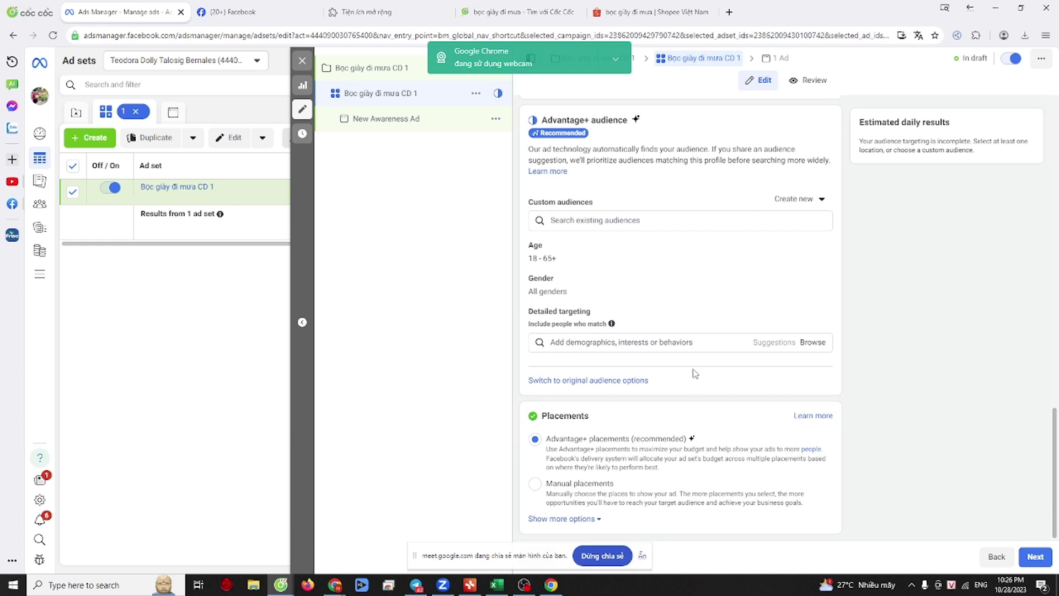
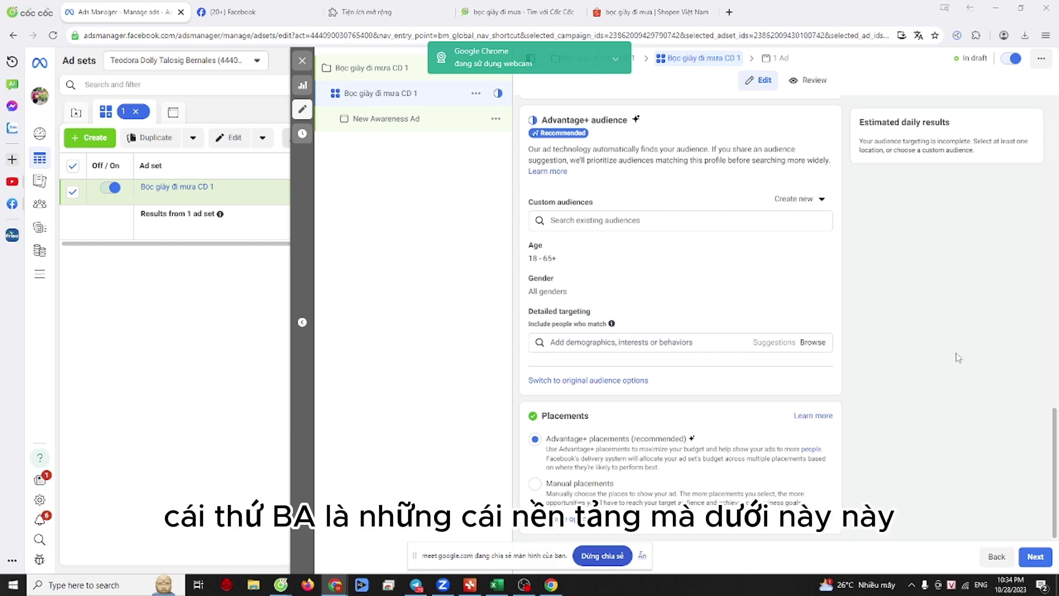
Step: Expand the additional placement options and open the block lists and inventory filter for editing
click(566, 522)
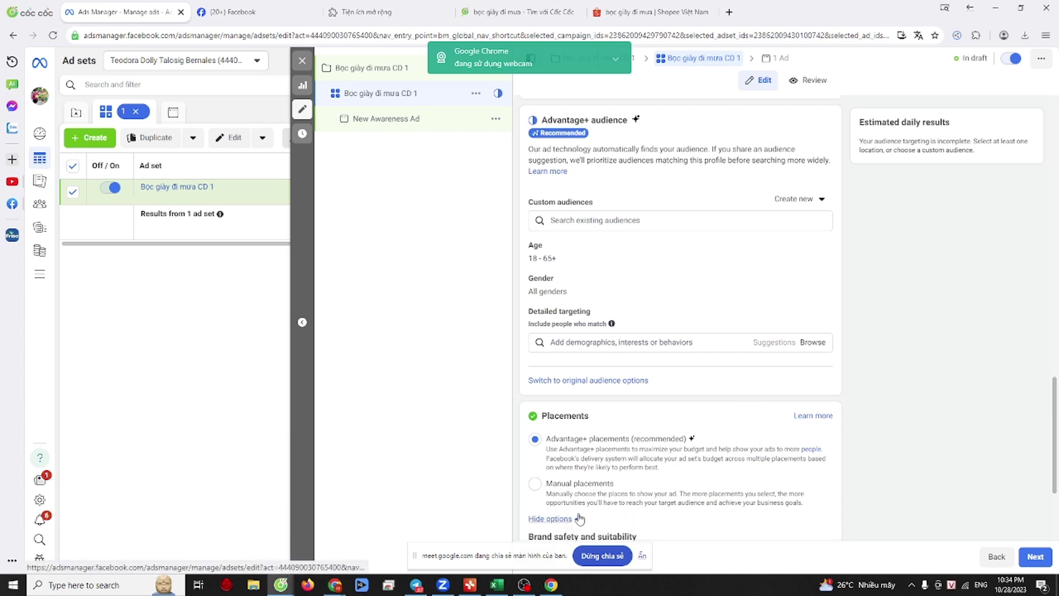
scroll(699, 465, down, 3)
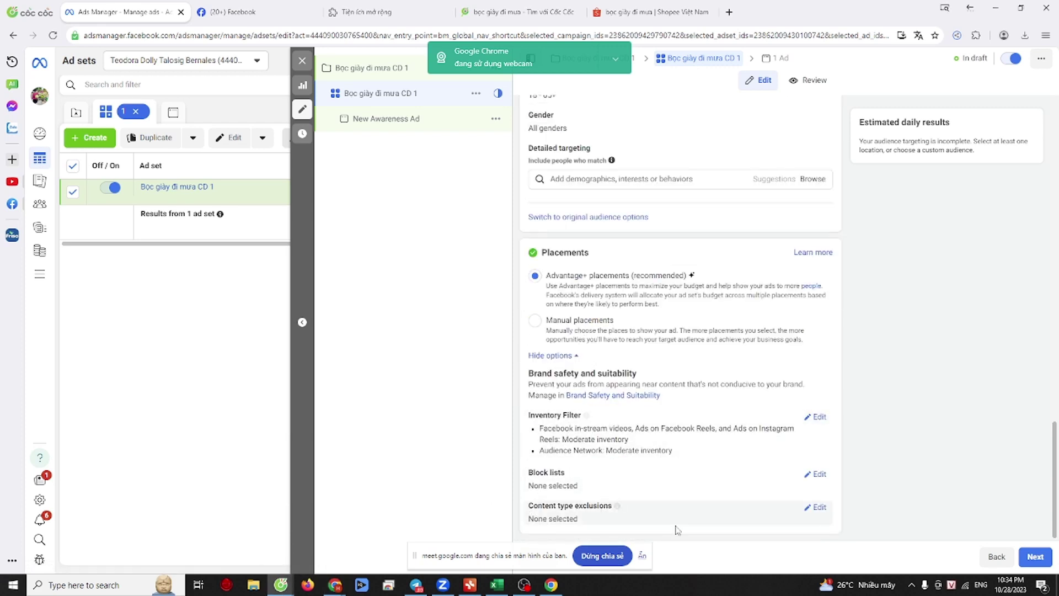
click(815, 473)
scroll(683, 491, down, 1)
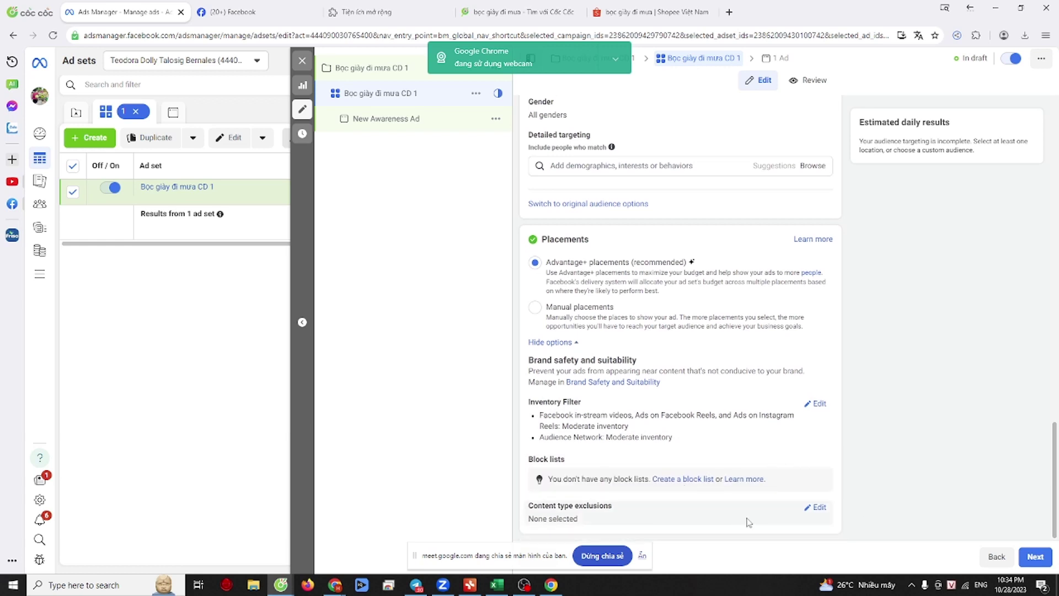
click(819, 406)
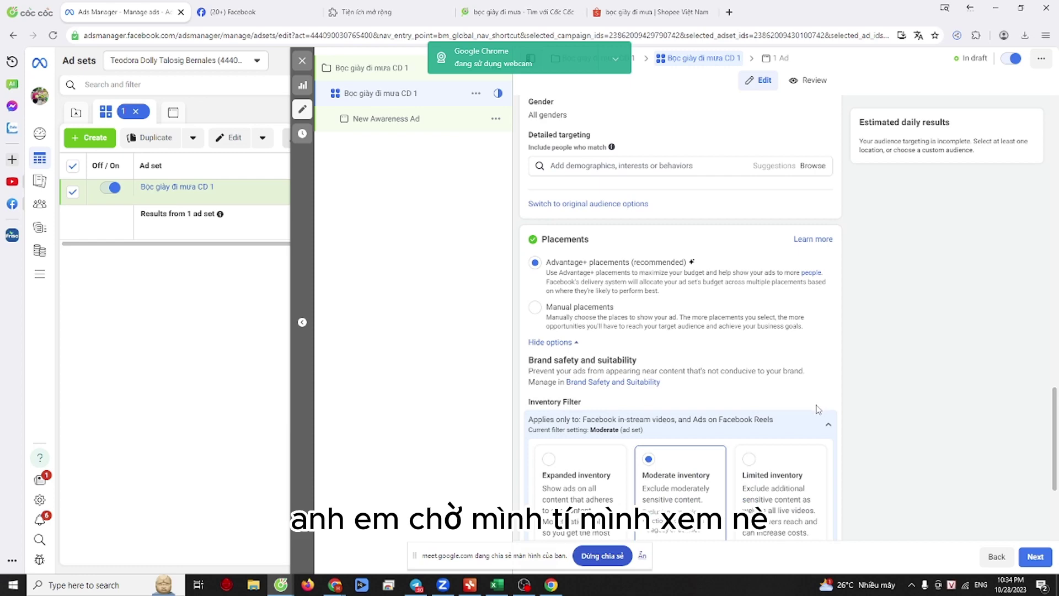
Step: Collapse the additional placement options and try to switch to the original audience options
scroll(816, 411, down, 3)
scroll(794, 422, up, 8)
scroll(678, 450, down, 5)
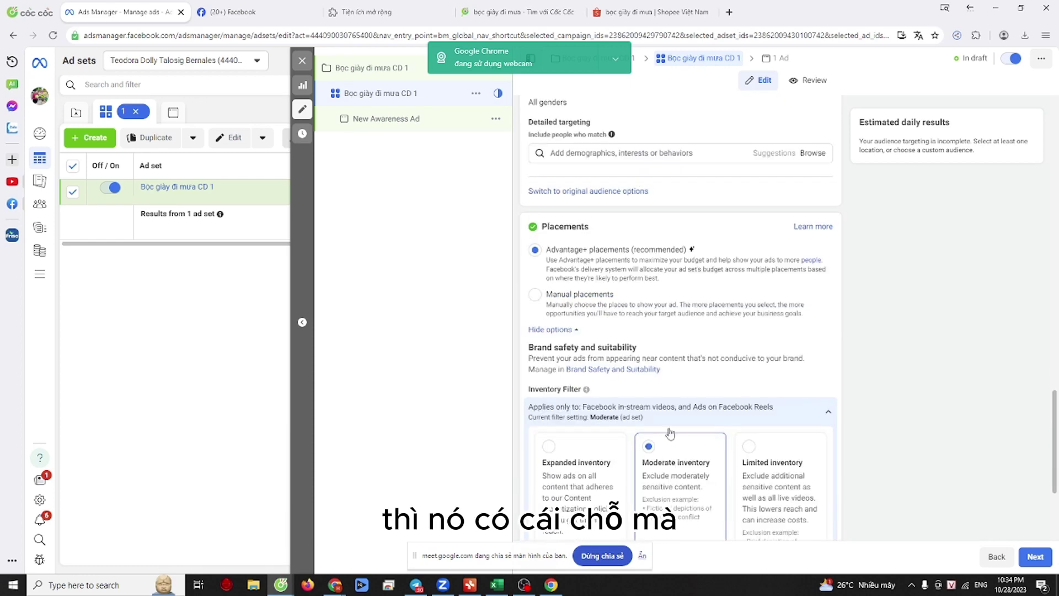
click(535, 331)
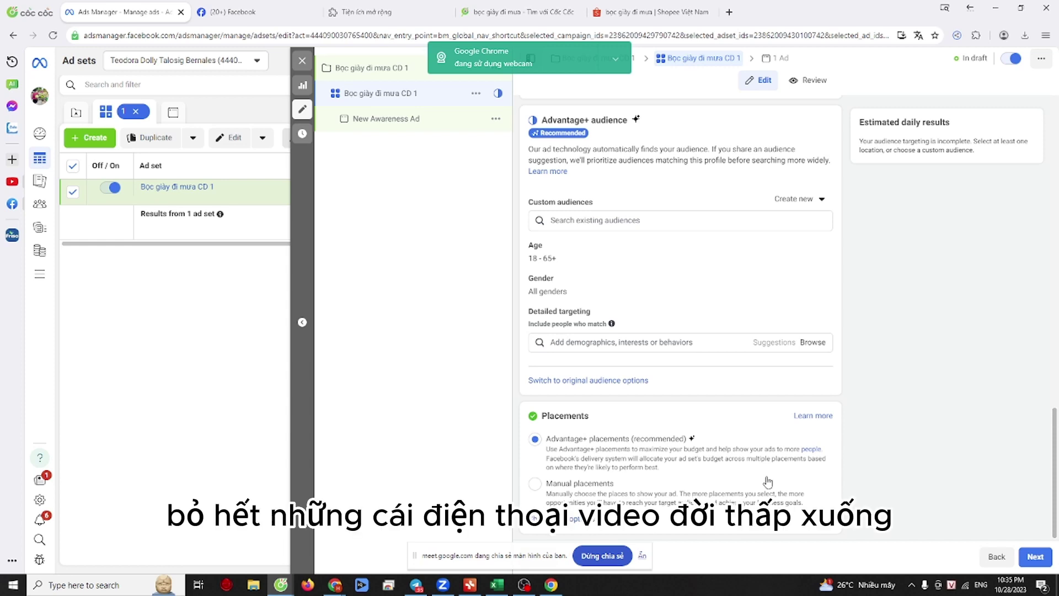
click(593, 381)
click(693, 187)
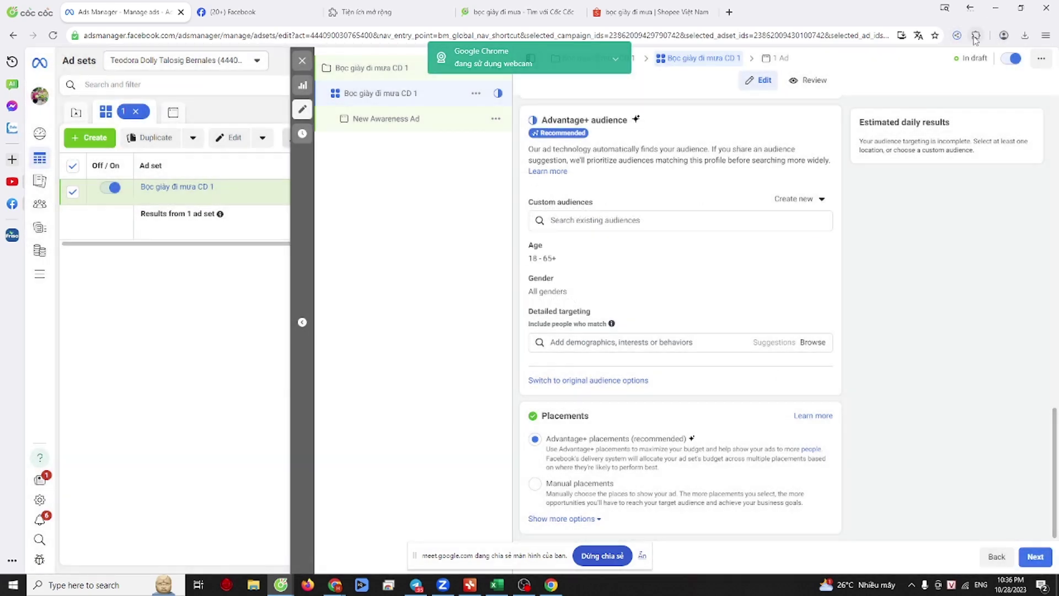
Step: Expand the additional placement options and open the content type exclusions for editing
click(573, 519)
scroll(573, 522, down, 4)
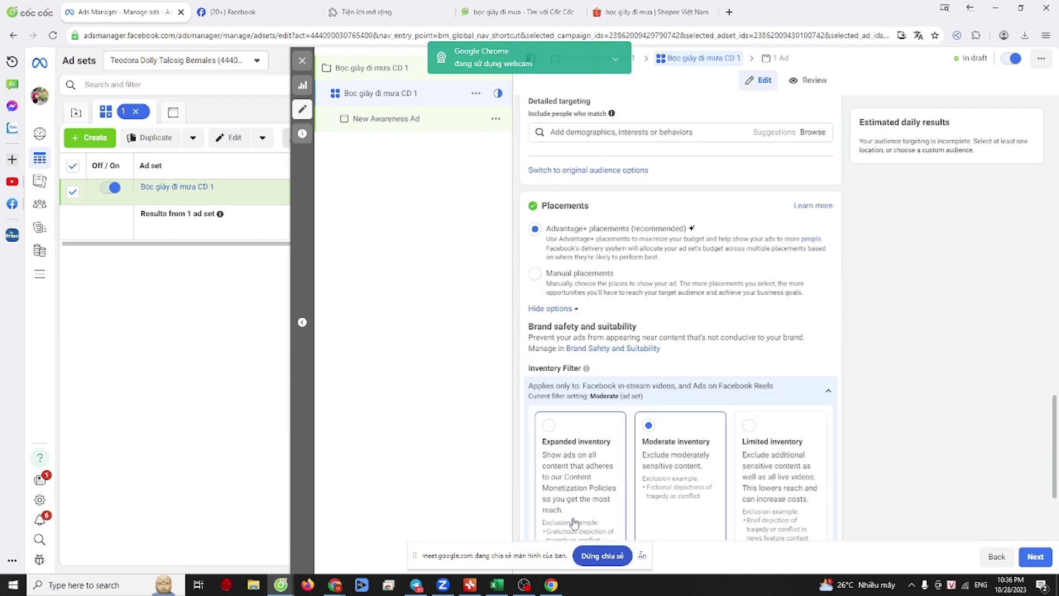
scroll(574, 522, down, 1)
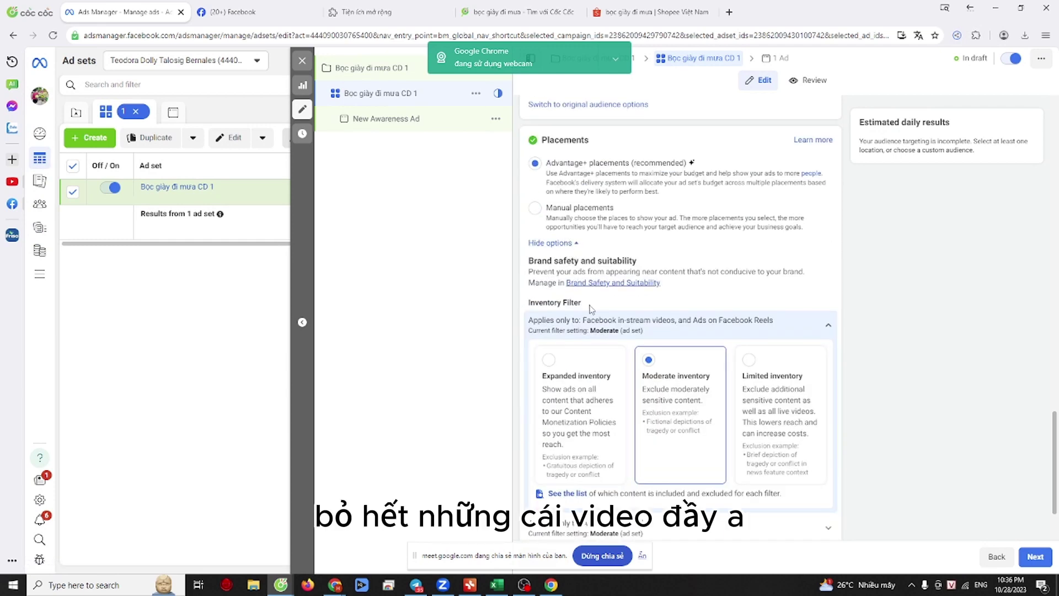
scroll(697, 348, down, 2)
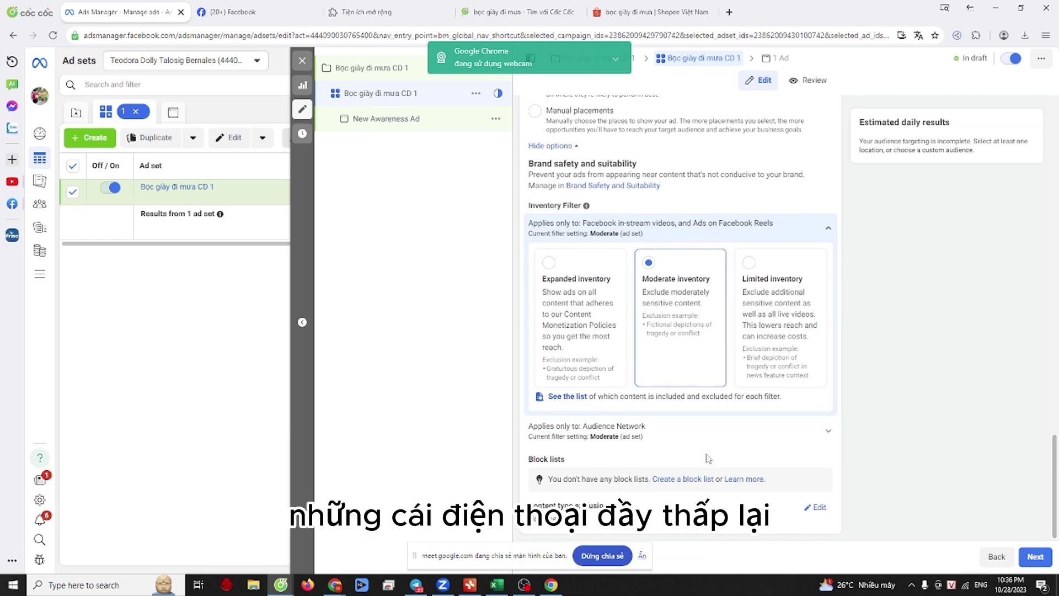
click(817, 507)
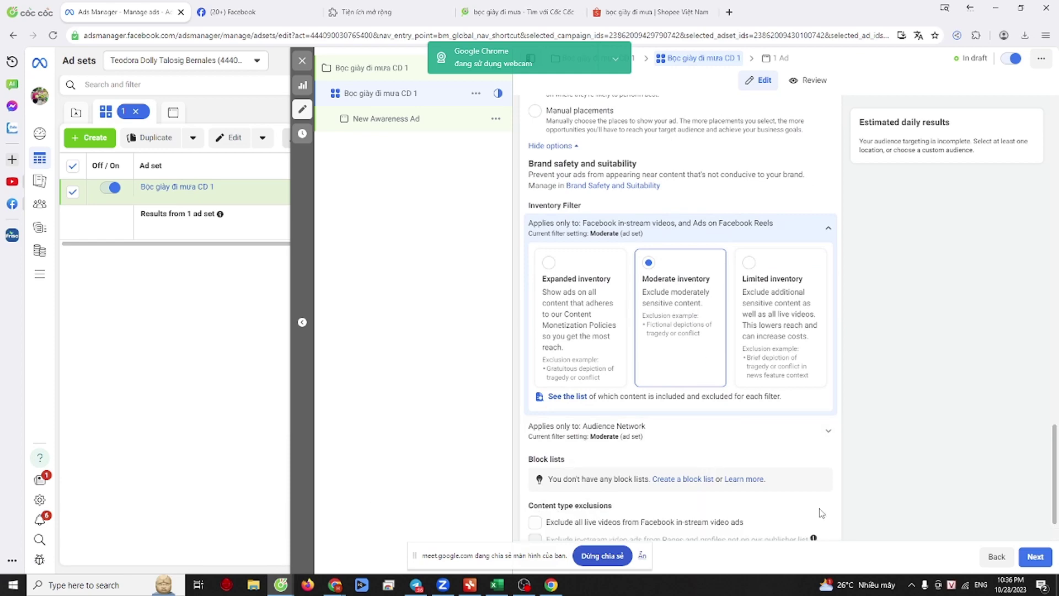
scroll(820, 513, down, 1)
Step: Look over the ad set's schedule, audience, placement and brand safety settings
scroll(821, 513, up, 9)
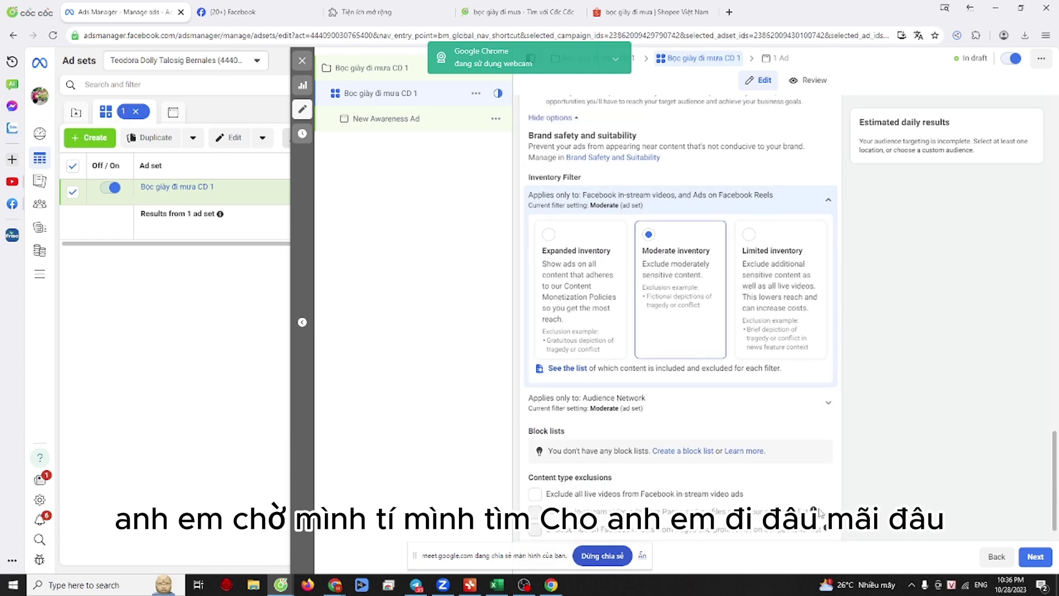
scroll(820, 516, up, 8)
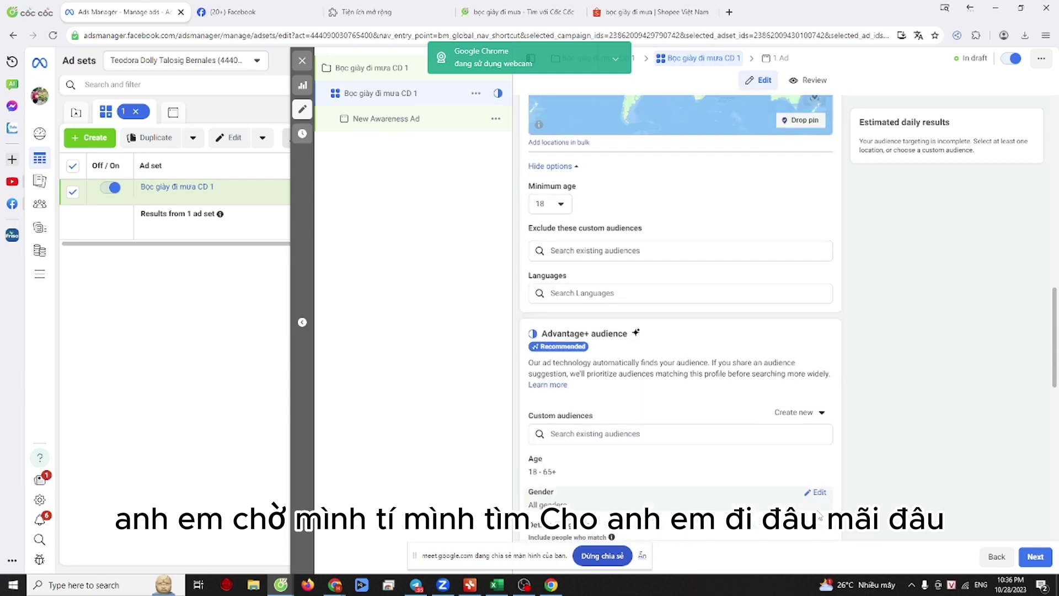
scroll(818, 515, up, 3)
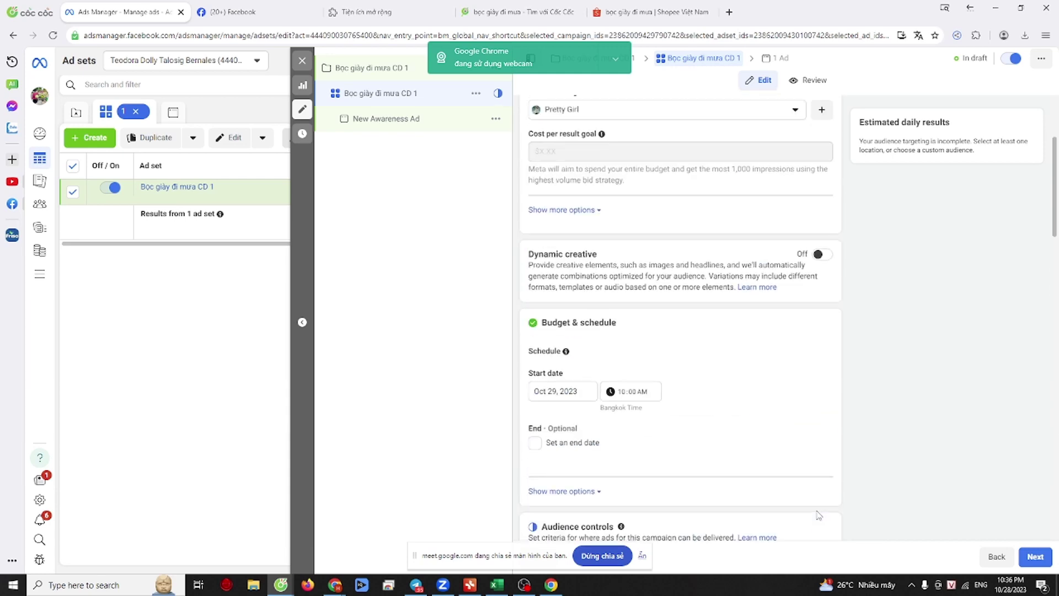
scroll(818, 515, down, 18)
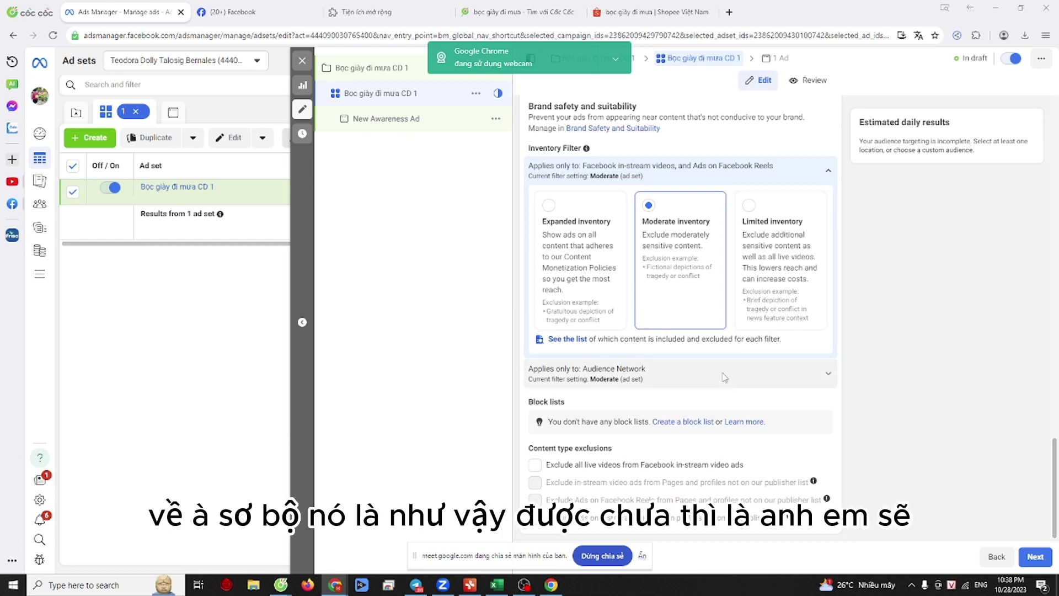
scroll(789, 392, up, 4)
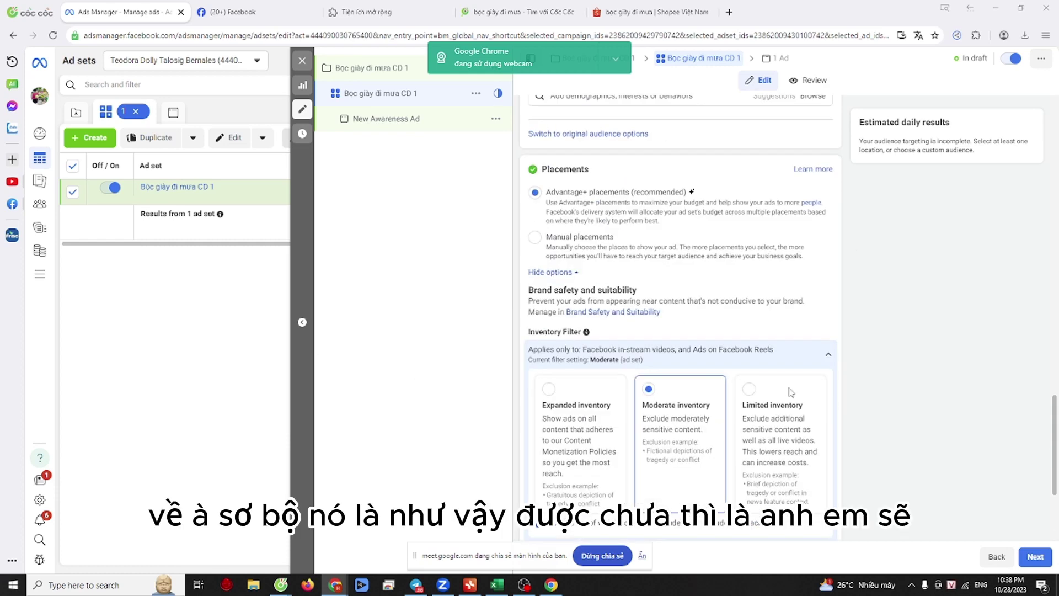
scroll(791, 392, down, 3)
scroll(791, 392, down, 1)
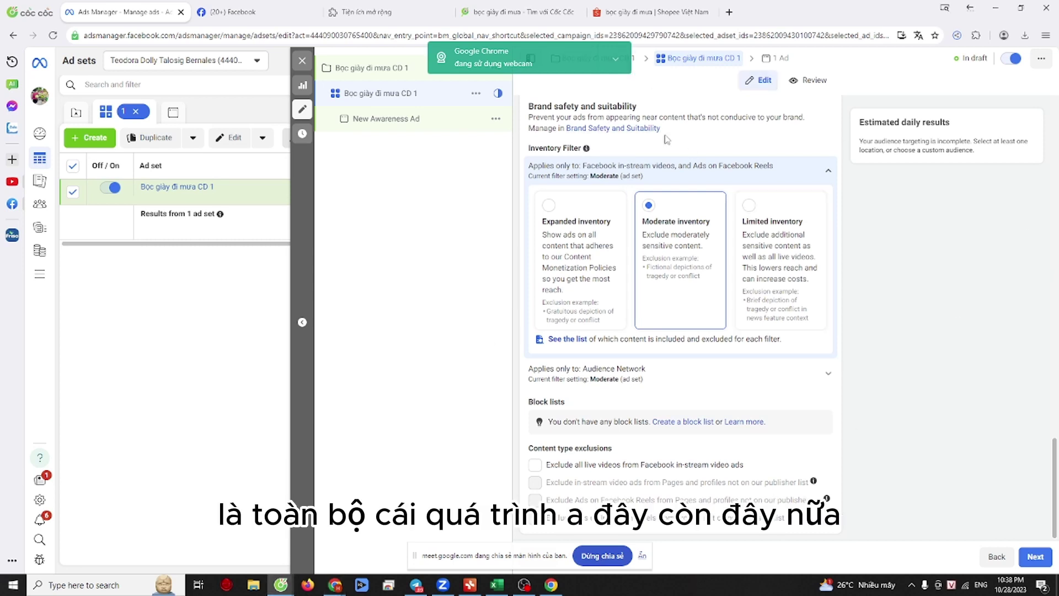
Step: Open the New Awareness Ad and look over its ad setup and Instagram account choices
click(408, 131)
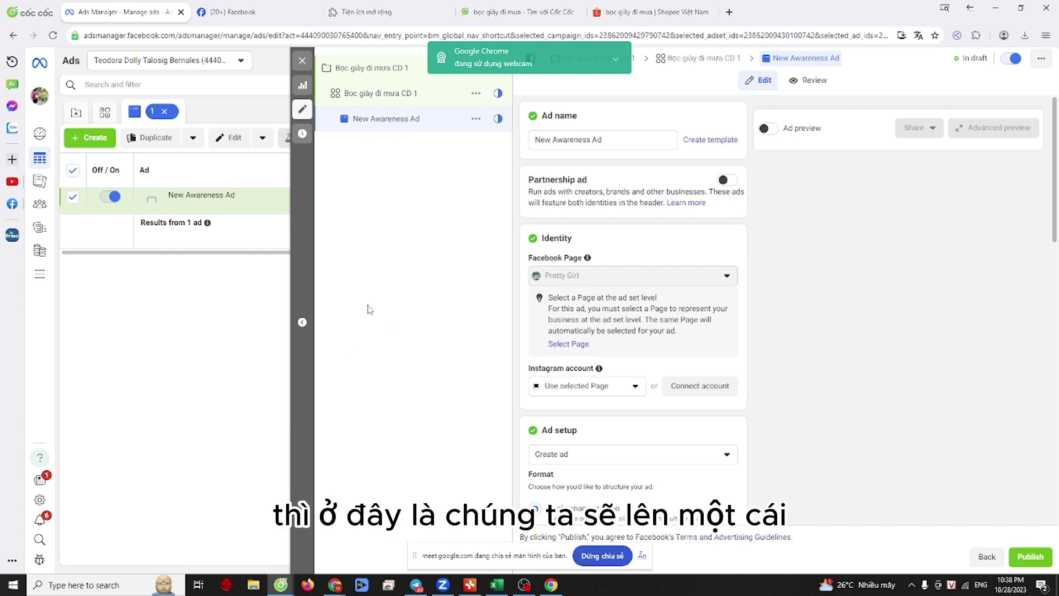
scroll(632, 315, down, 3)
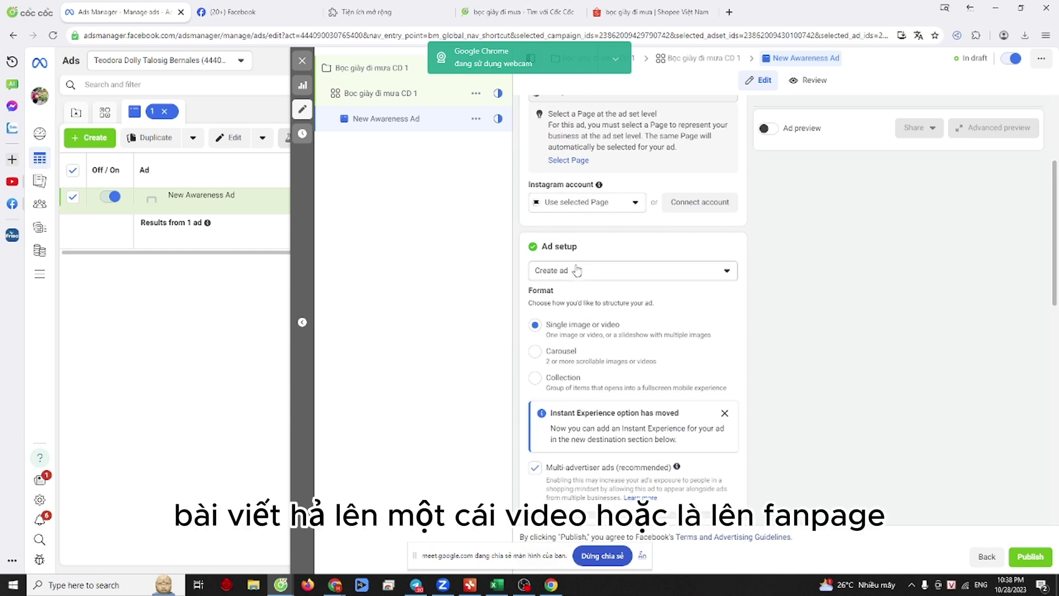
scroll(577, 270, up, 3)
click(609, 387)
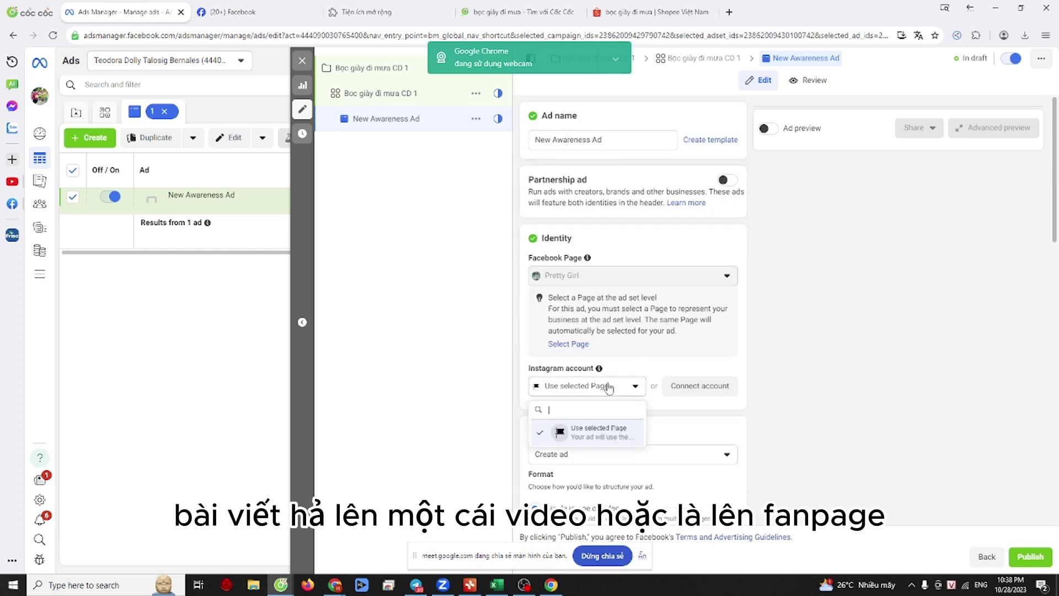
click(607, 386)
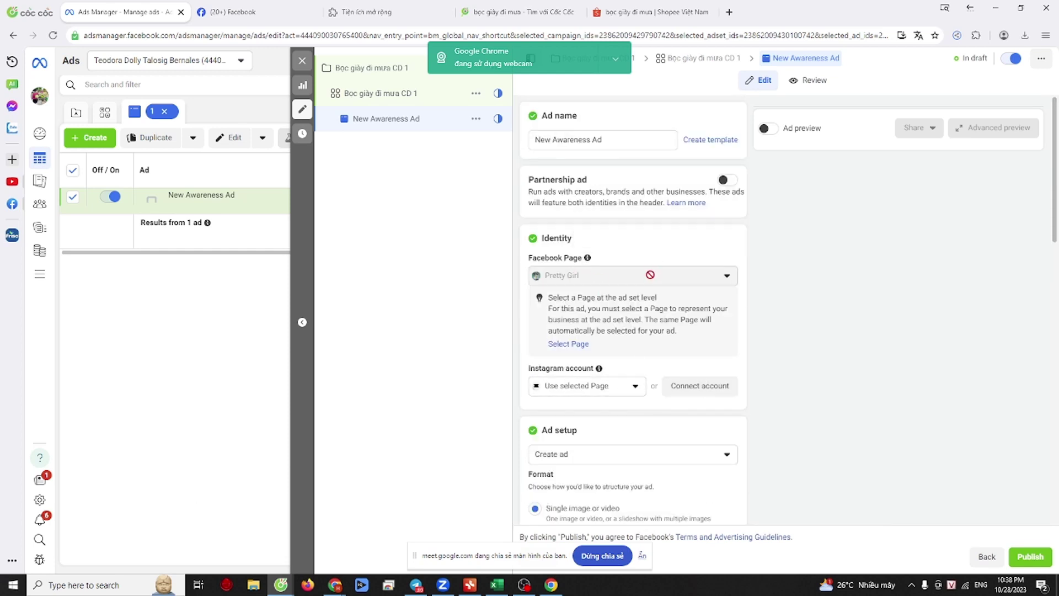
Step: Rename the ad as Video 1
triple_click(613, 140)
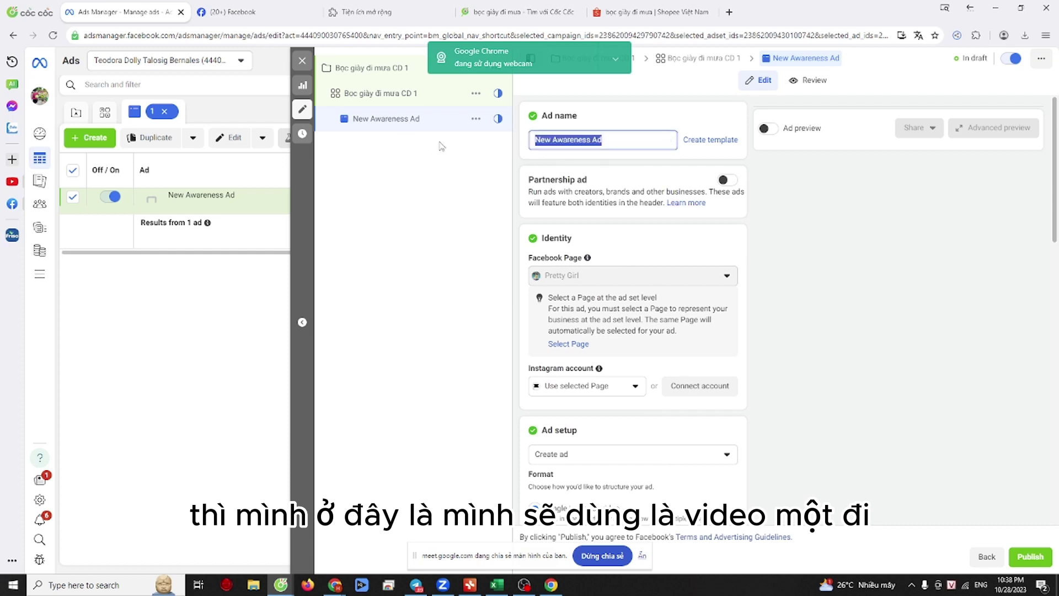
text(Video 1)
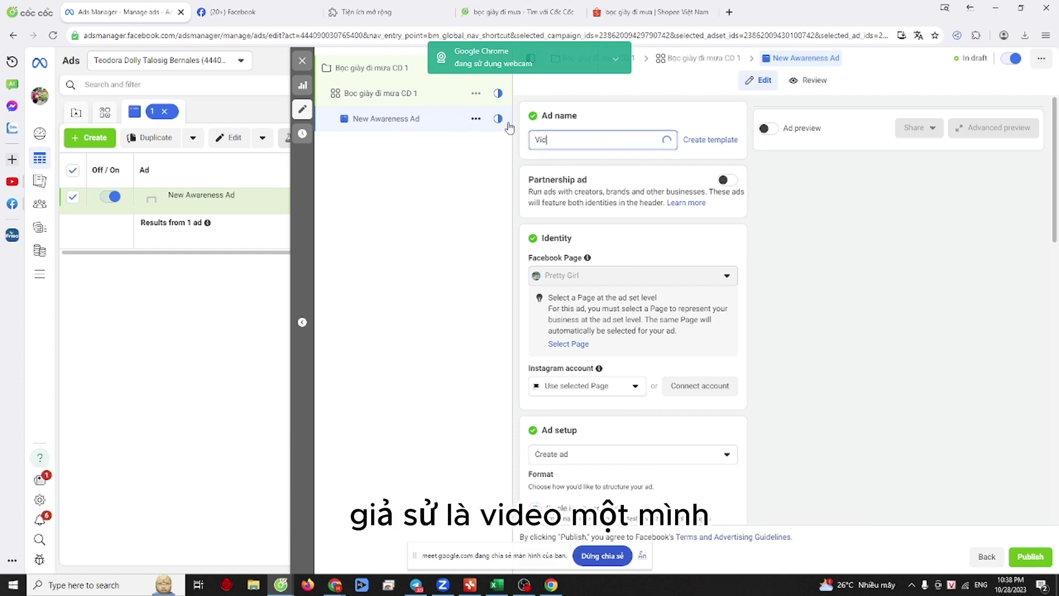
click(789, 221)
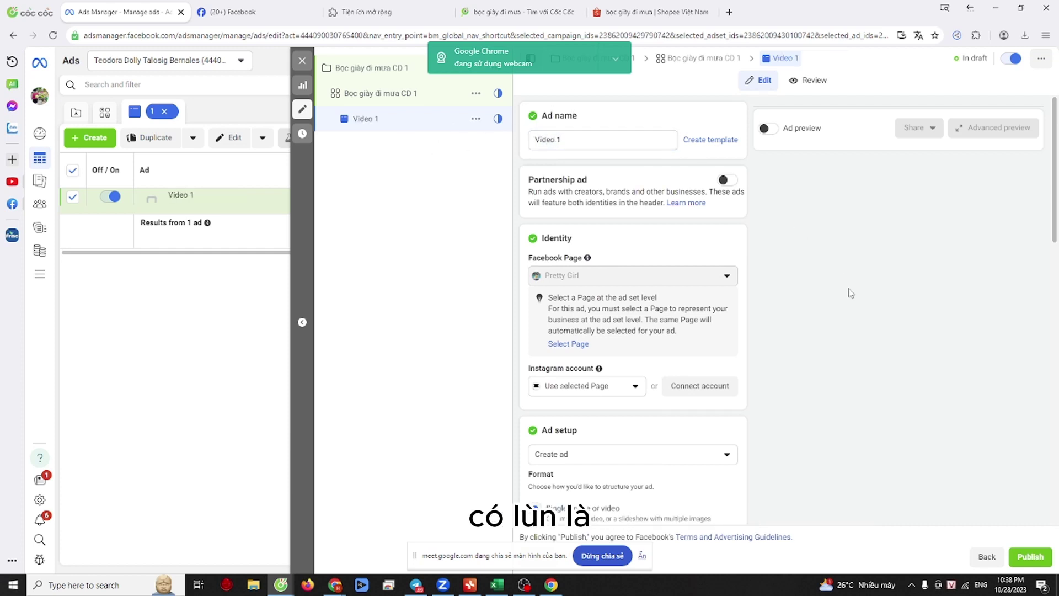
Step: Set the Video 1 ad's setup to use an existing post and review the setup choices
scroll(664, 299, down, 3)
click(664, 270)
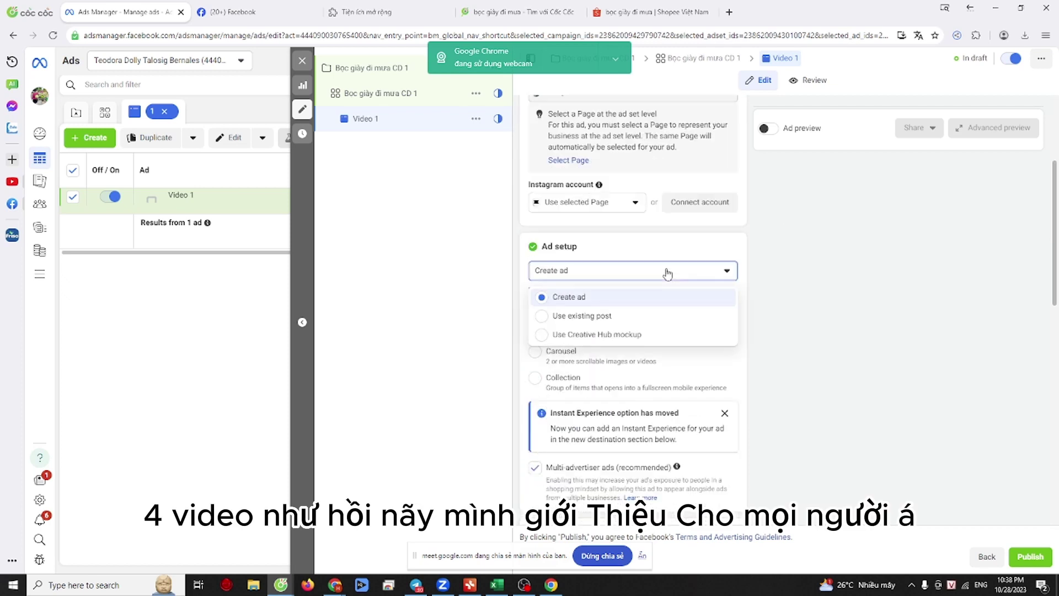
click(693, 271)
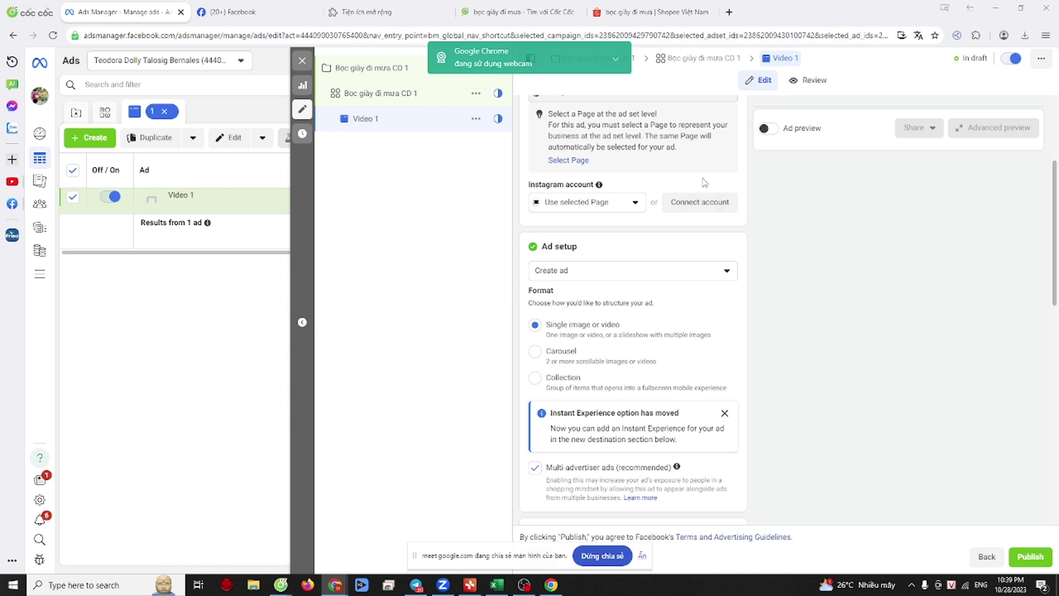
click(628, 273)
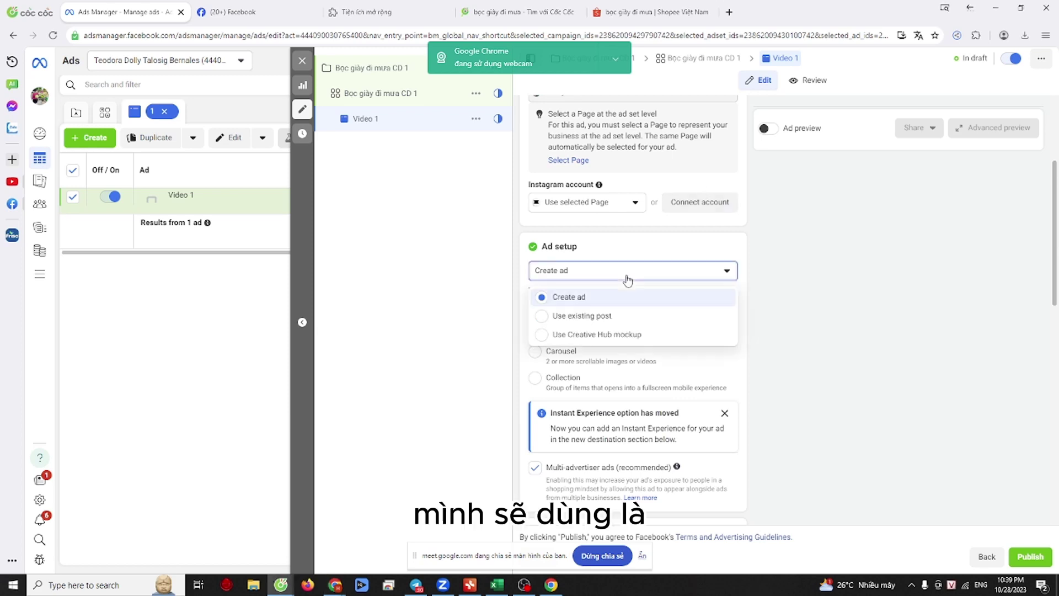
click(607, 316)
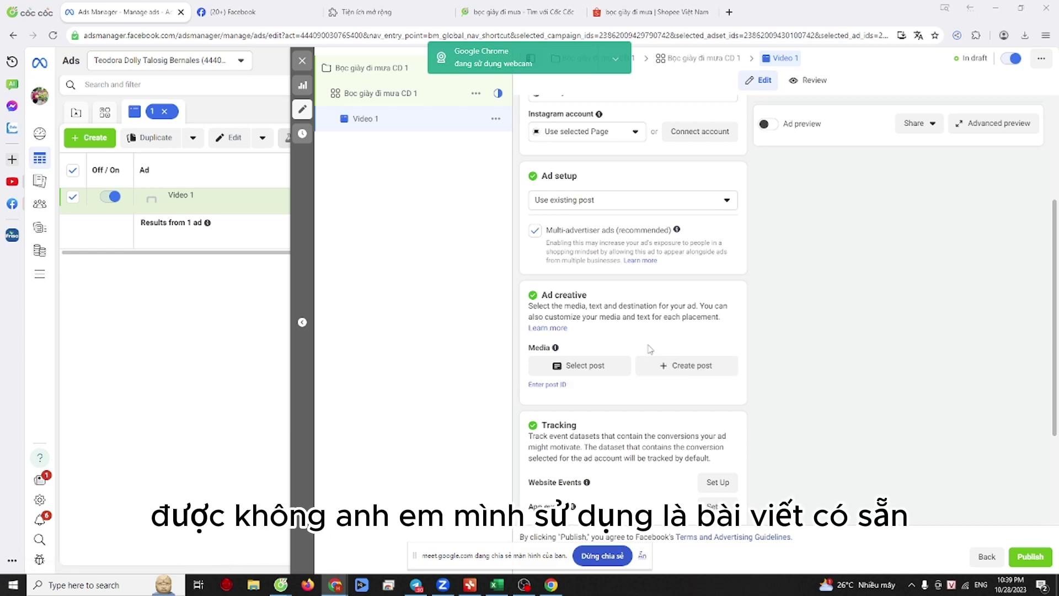
click(633, 203)
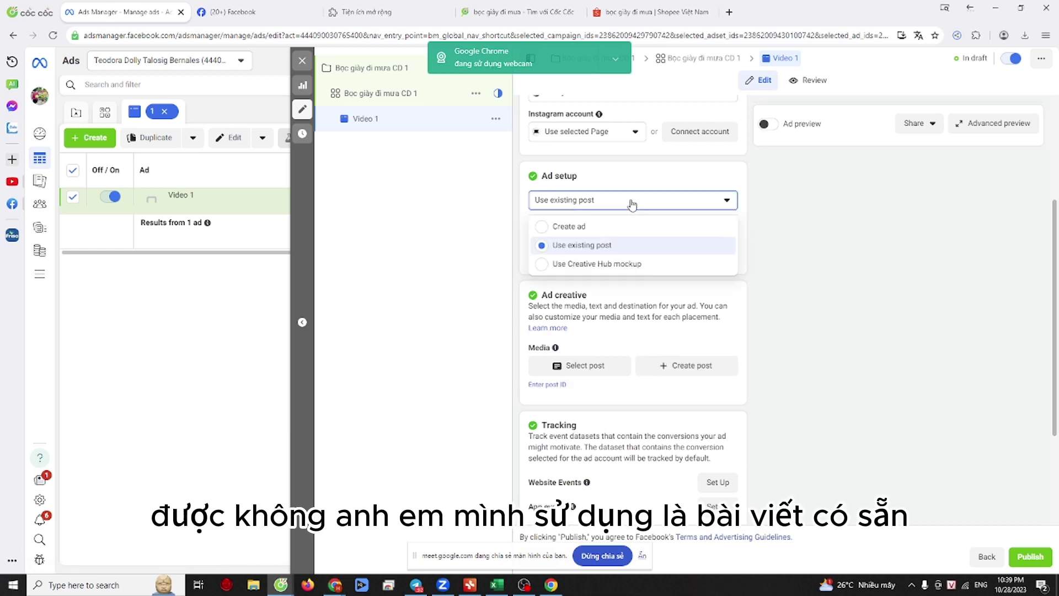
click(632, 204)
click(632, 201)
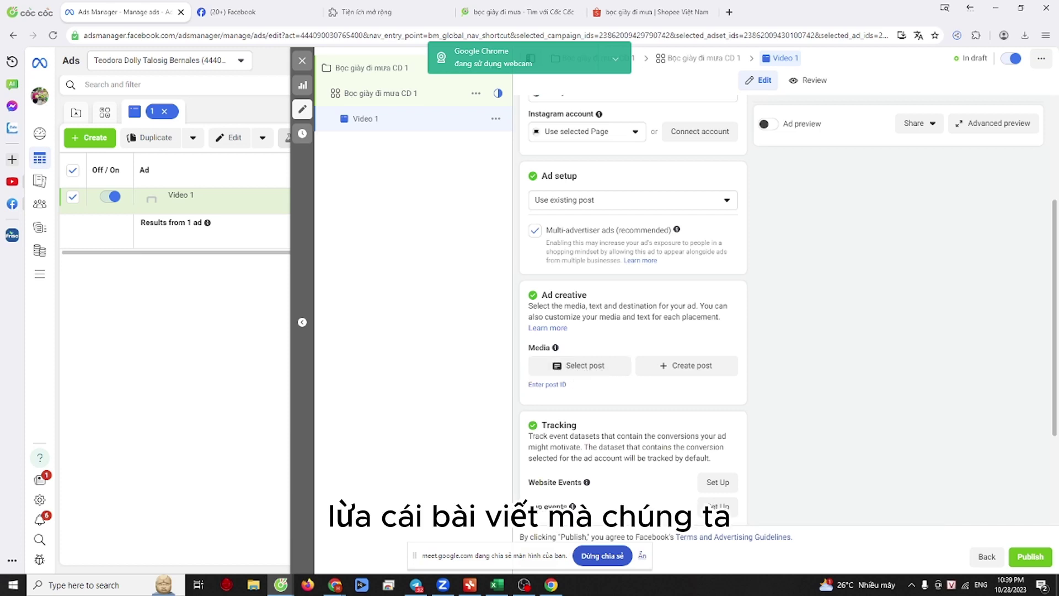
Step: Browse the Page's existing Facebook posts without choosing one, and review the ad's identity, creative and tracking settings
click(570, 374)
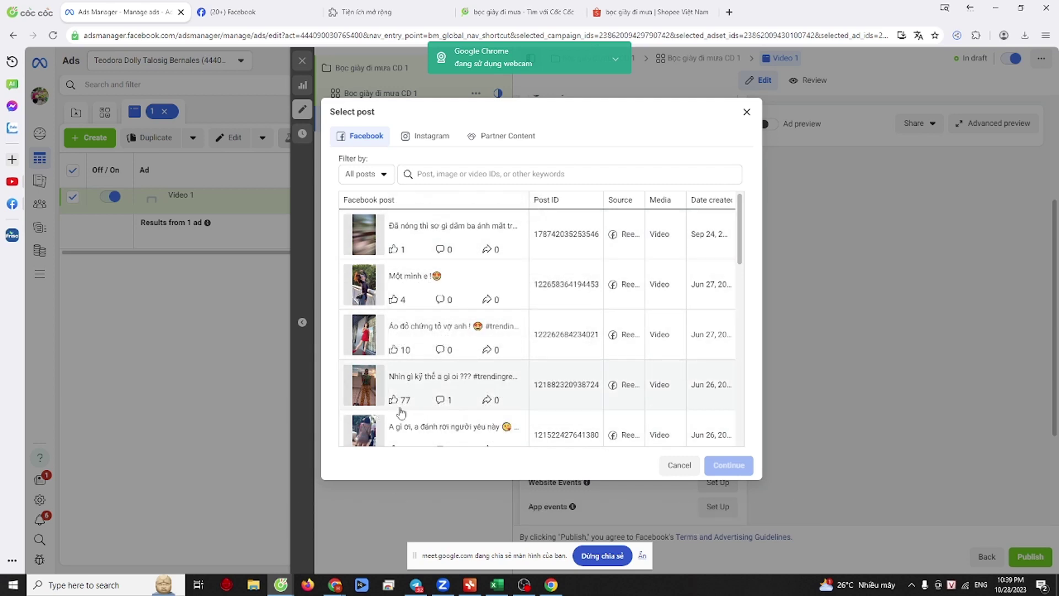
scroll(474, 408, down, 9)
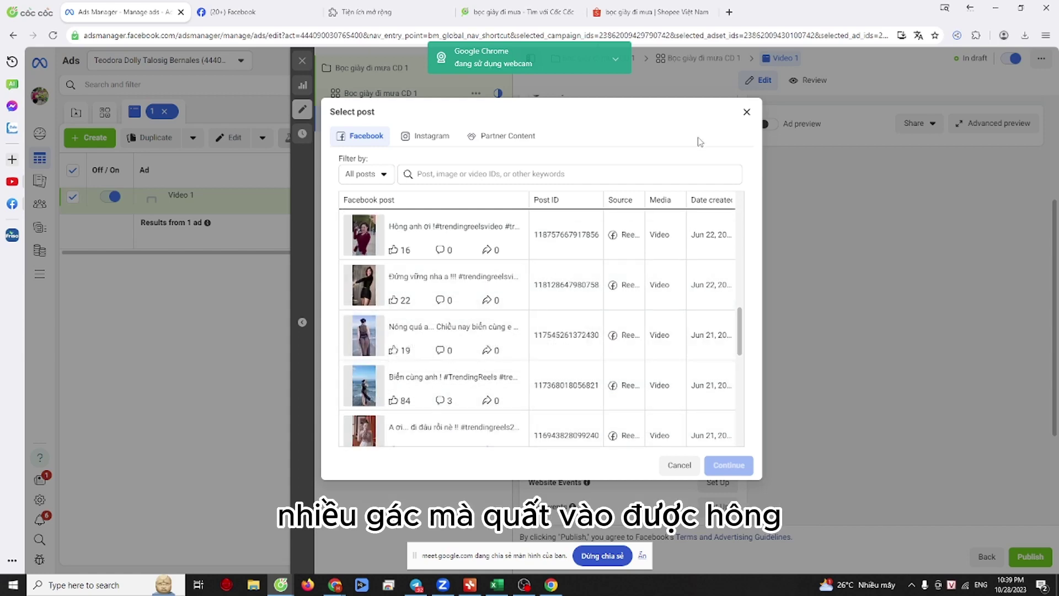
click(746, 112)
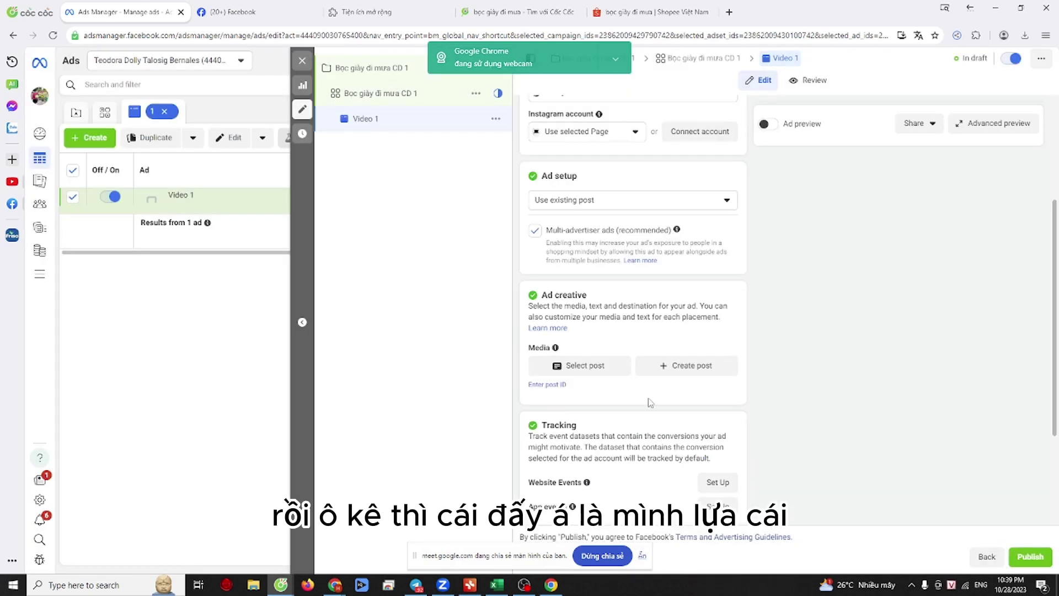
scroll(575, 356, up, 3)
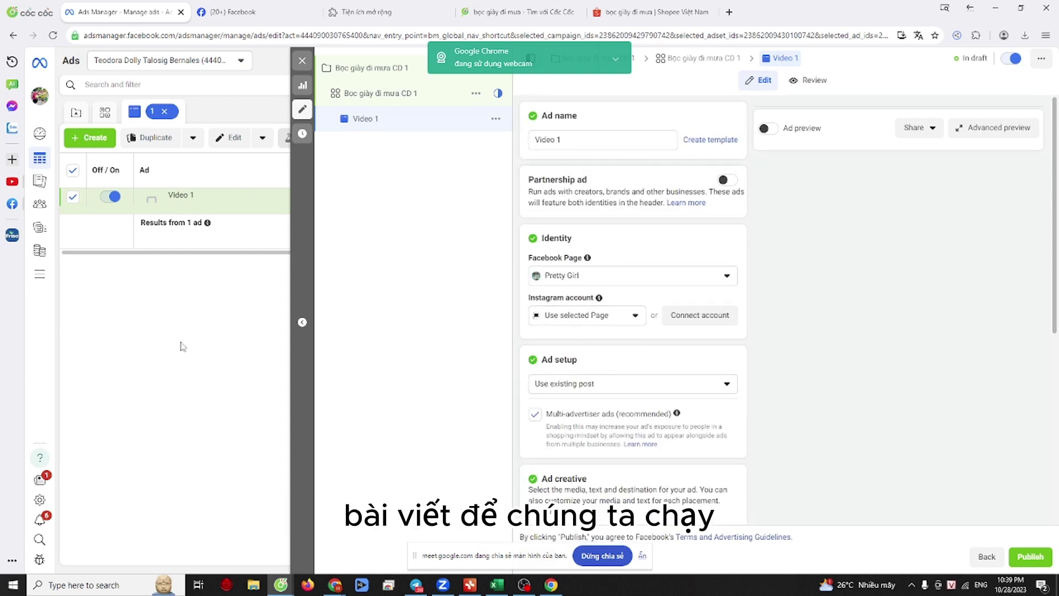
scroll(674, 384, down, 5)
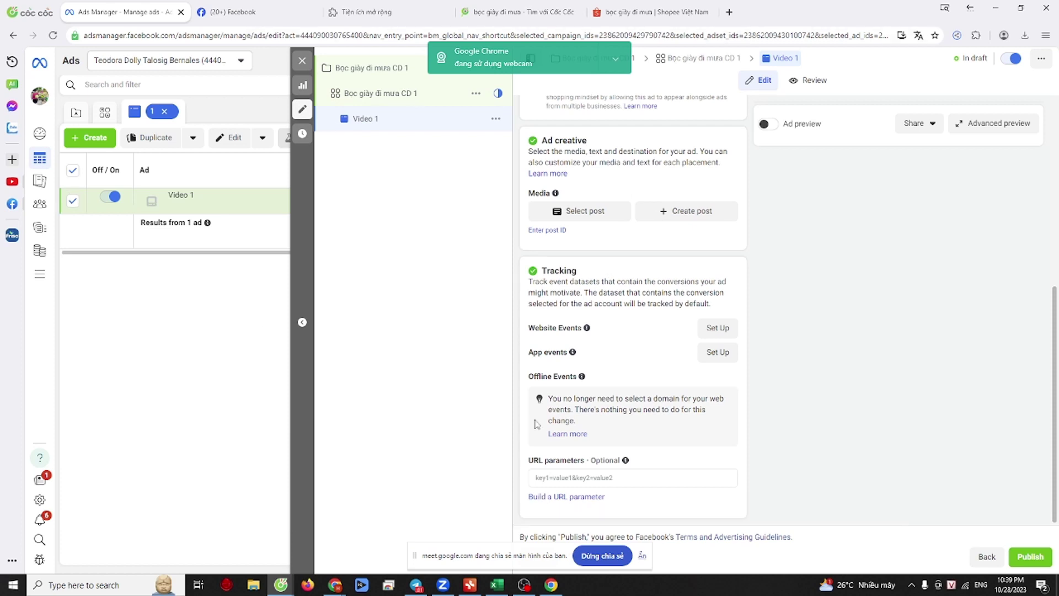
Step: Return to the ad set Bọc giày đi mưa CD 1 and review its schedule, placements, Advantage+ audience and location controls
click(343, 97)
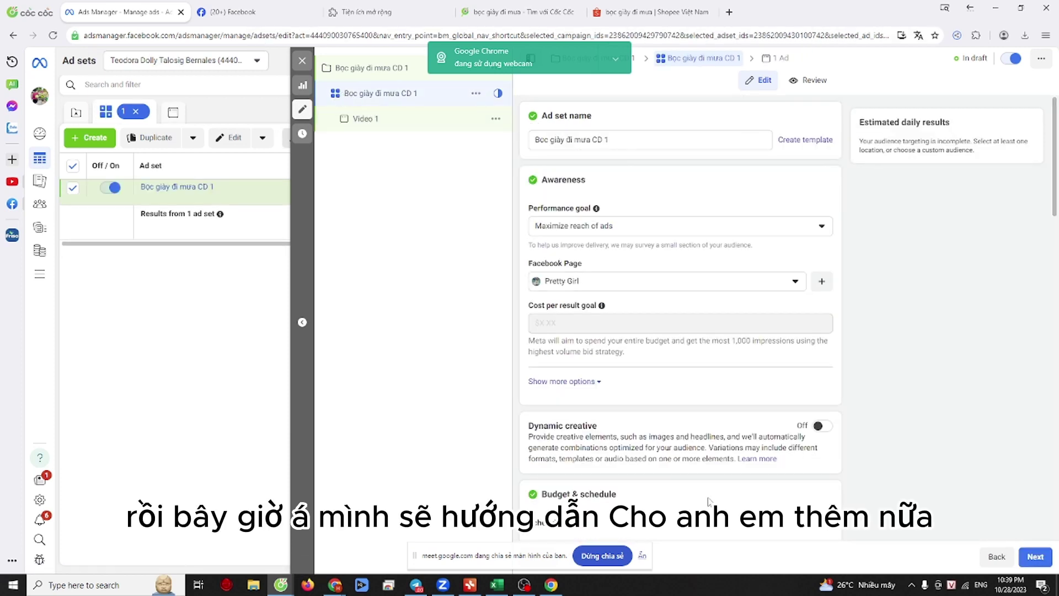
scroll(674, 420, down, 10)
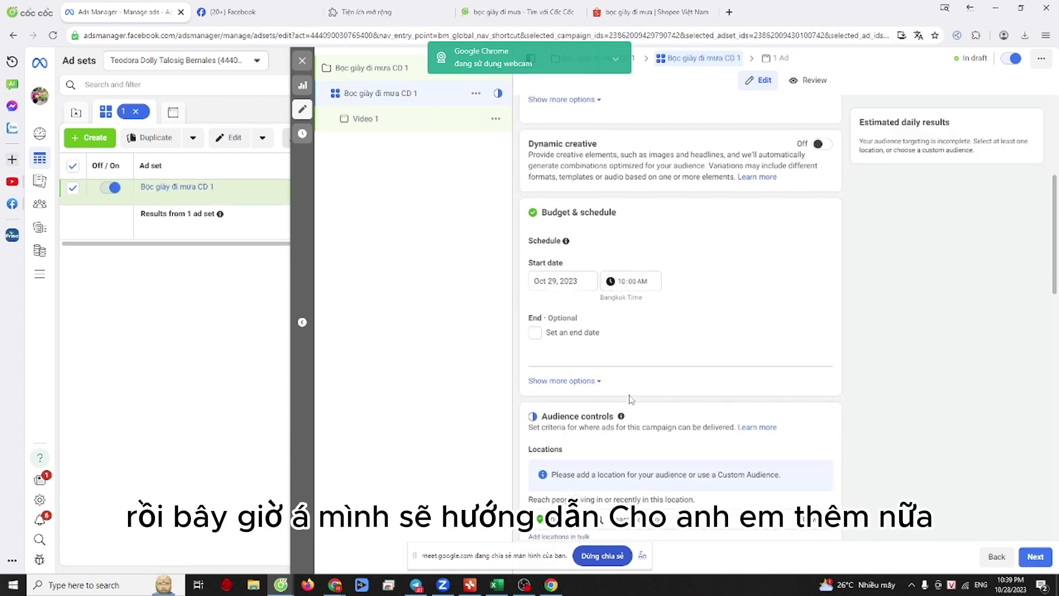
scroll(720, 350, down, 10)
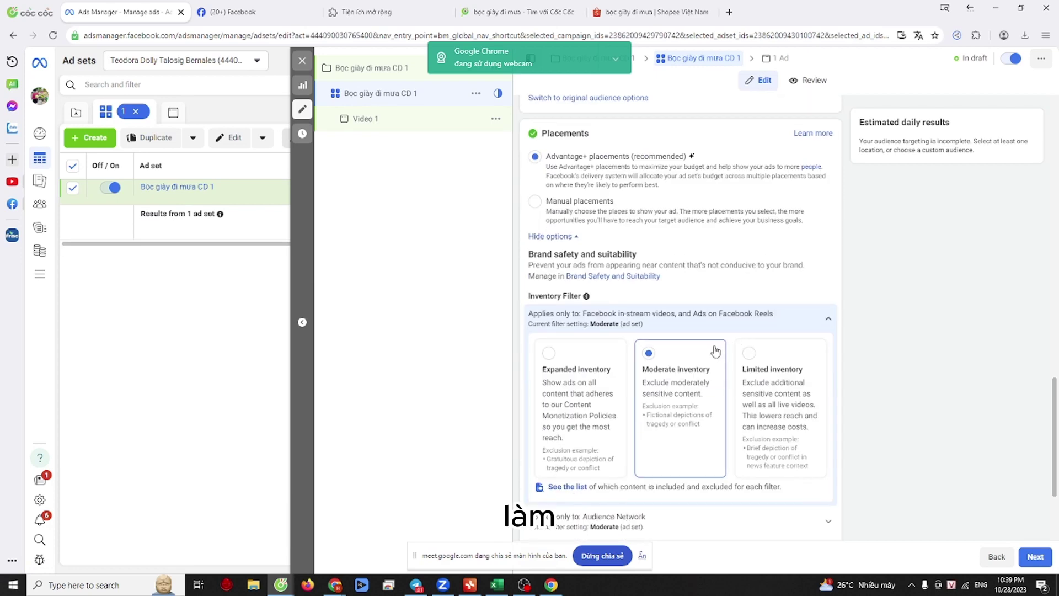
scroll(717, 349, down, 3)
scroll(715, 350, up, 5)
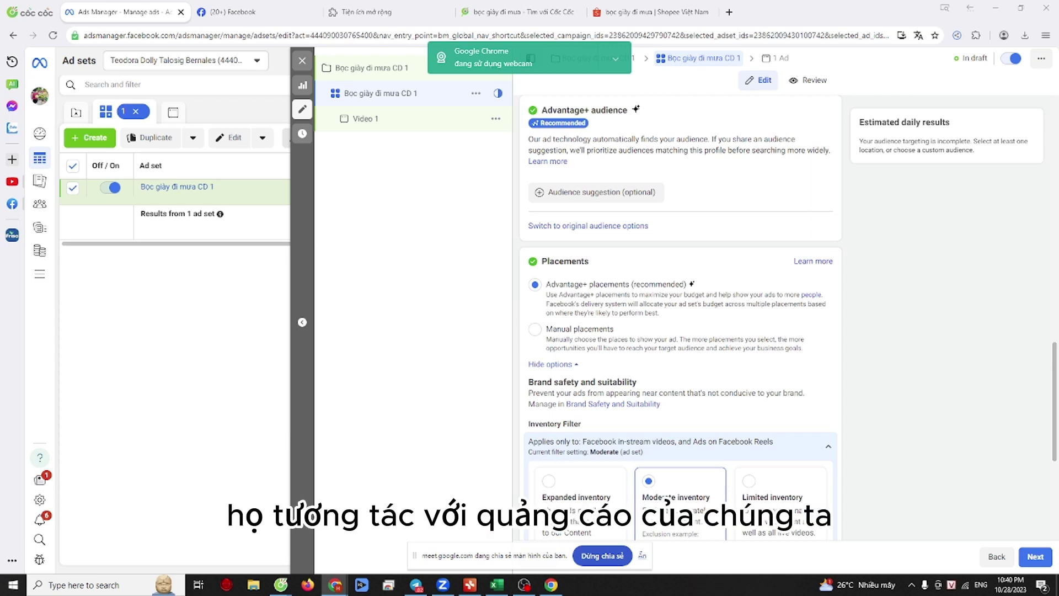
scroll(679, 418, up, 5)
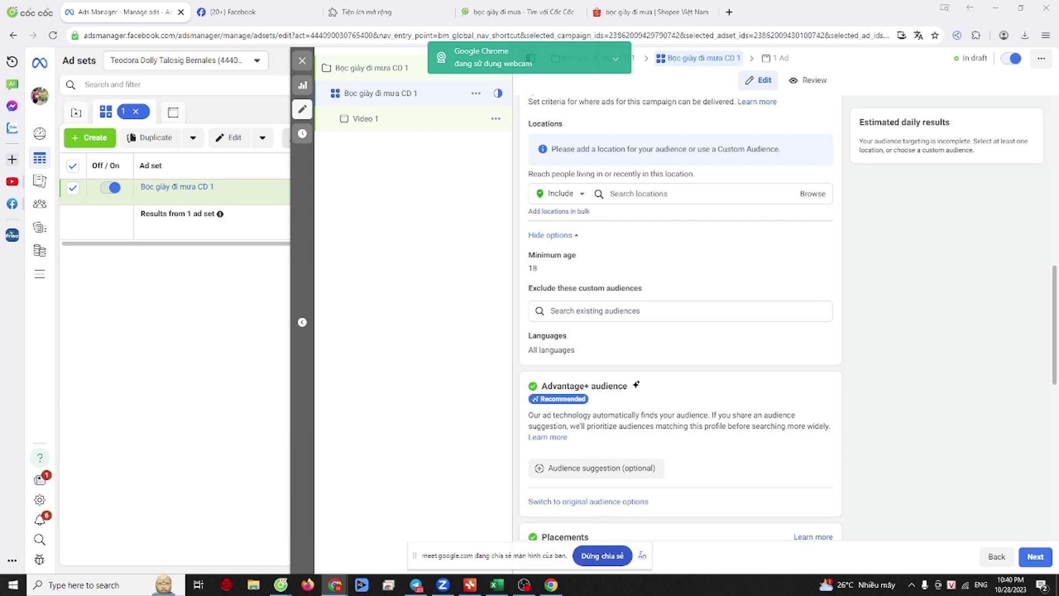
Step: Open the ad account's Audiences page and look over the available custom audience sources
click(41, 205)
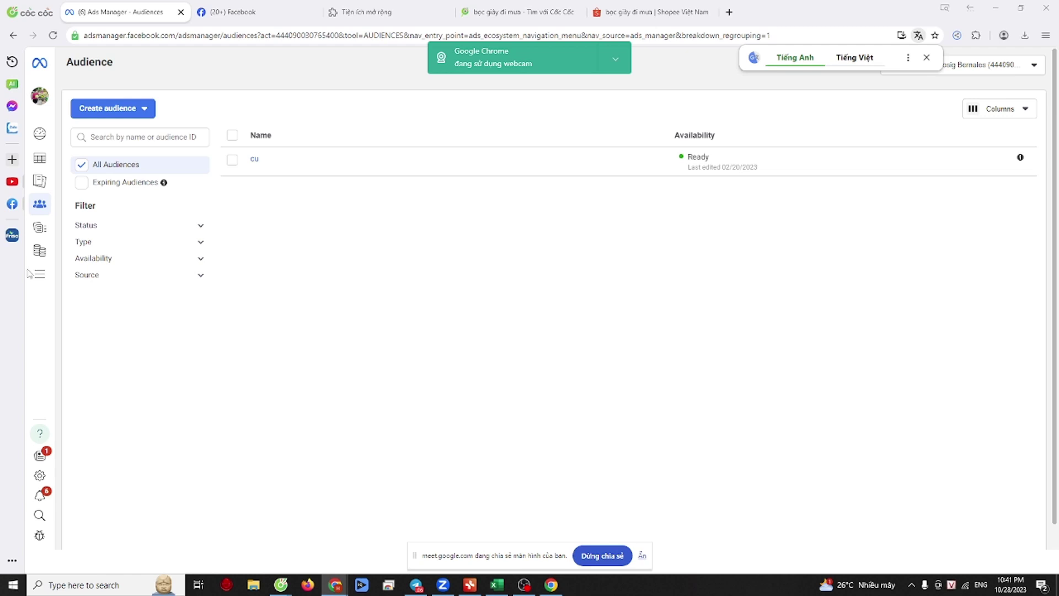
click(113, 114)
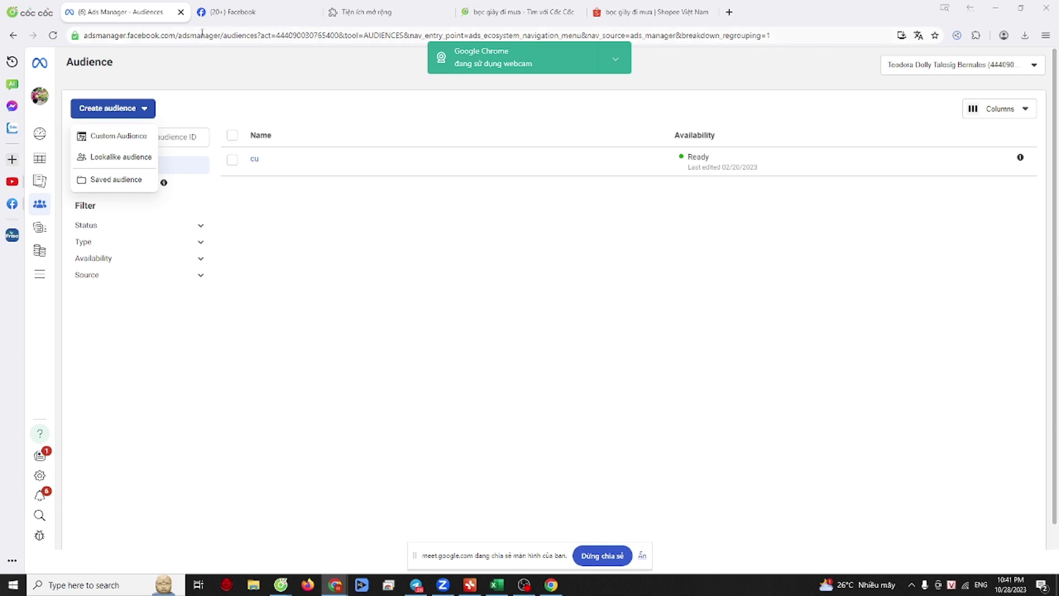
click(134, 138)
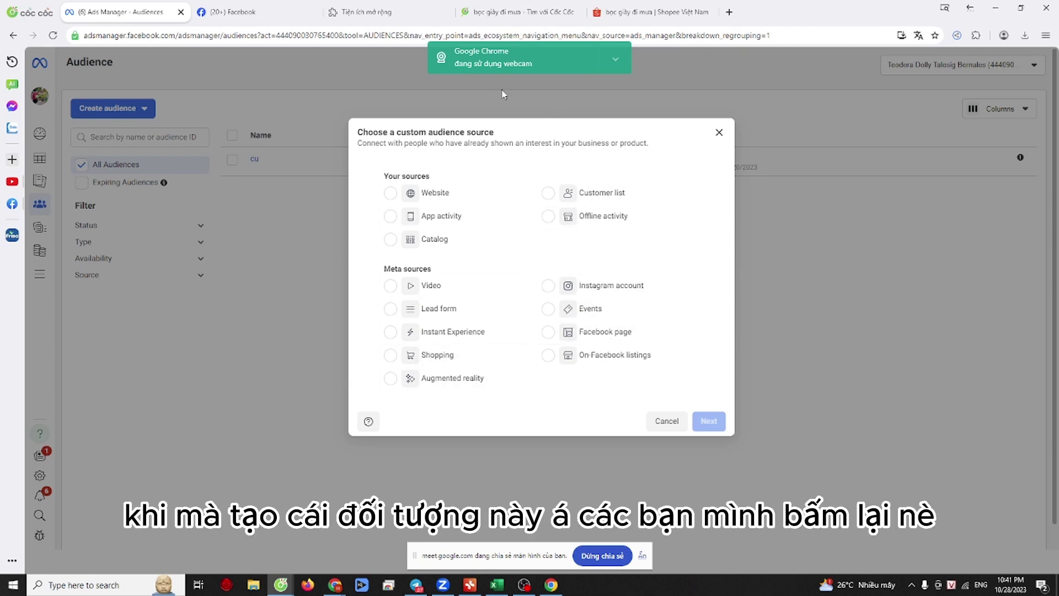
click(719, 133)
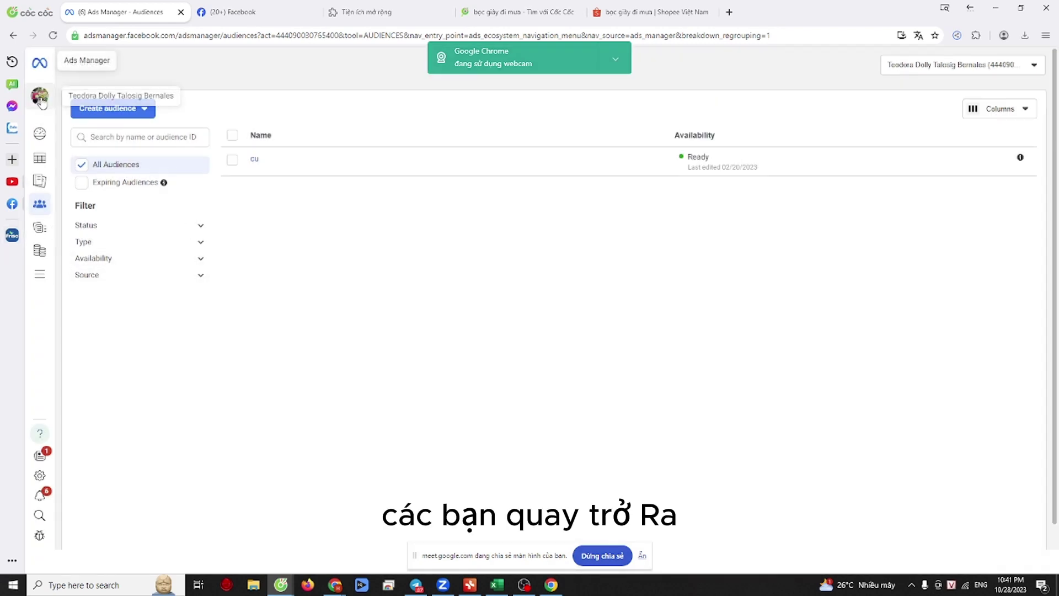
drag(88, 35, 178, 36)
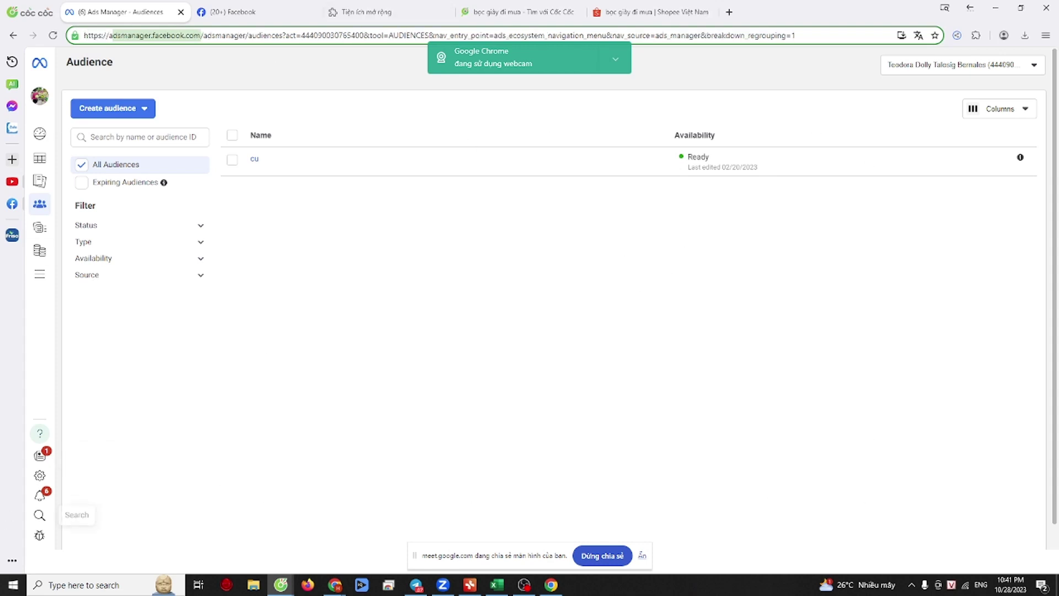
click(112, 35)
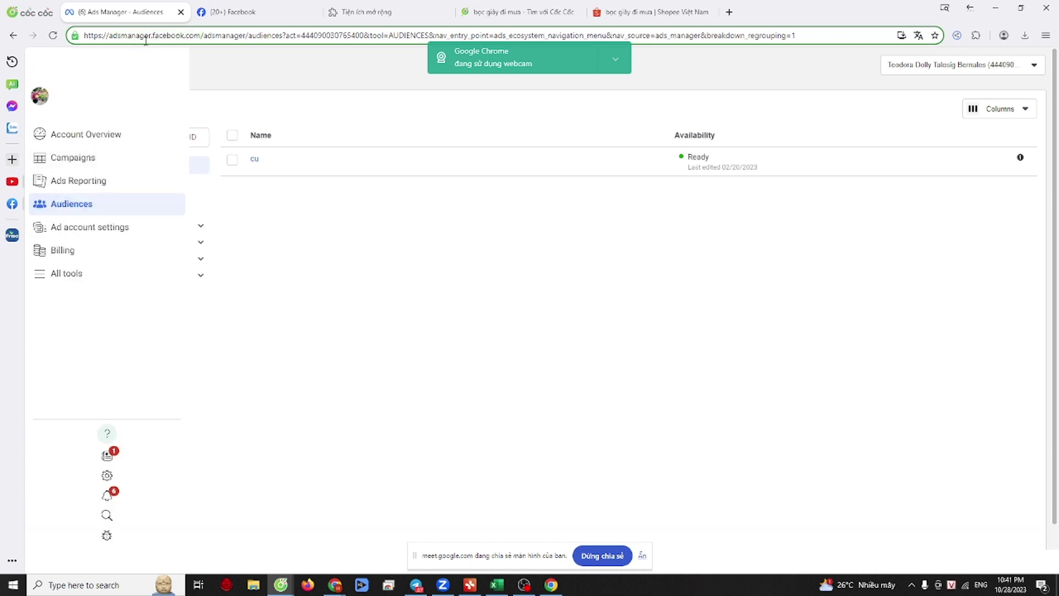
click(42, 210)
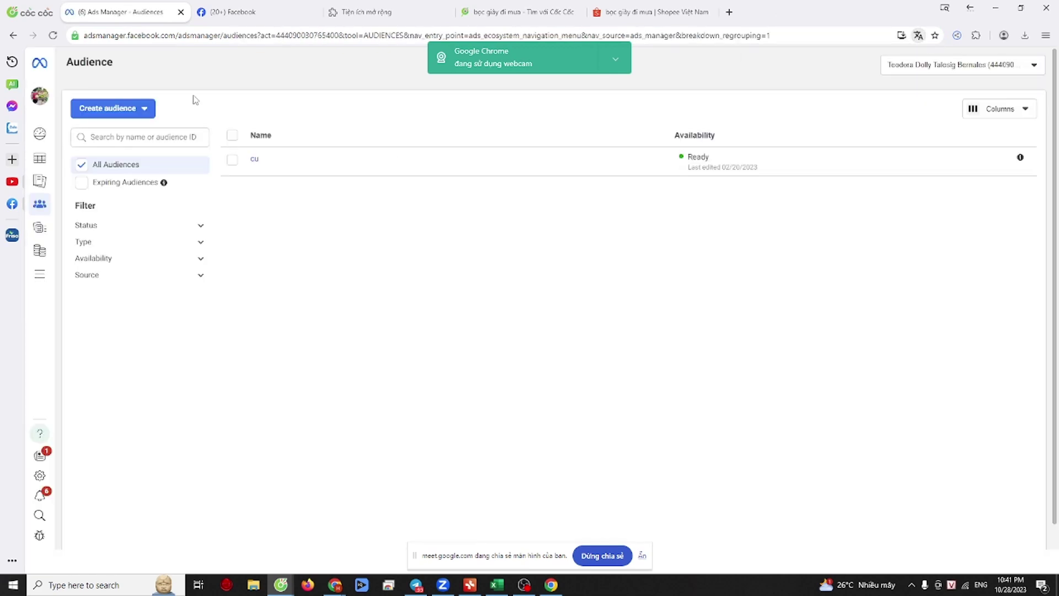
Step: Look over the options for creating a lookalike audience and close them without creating one
click(85, 114)
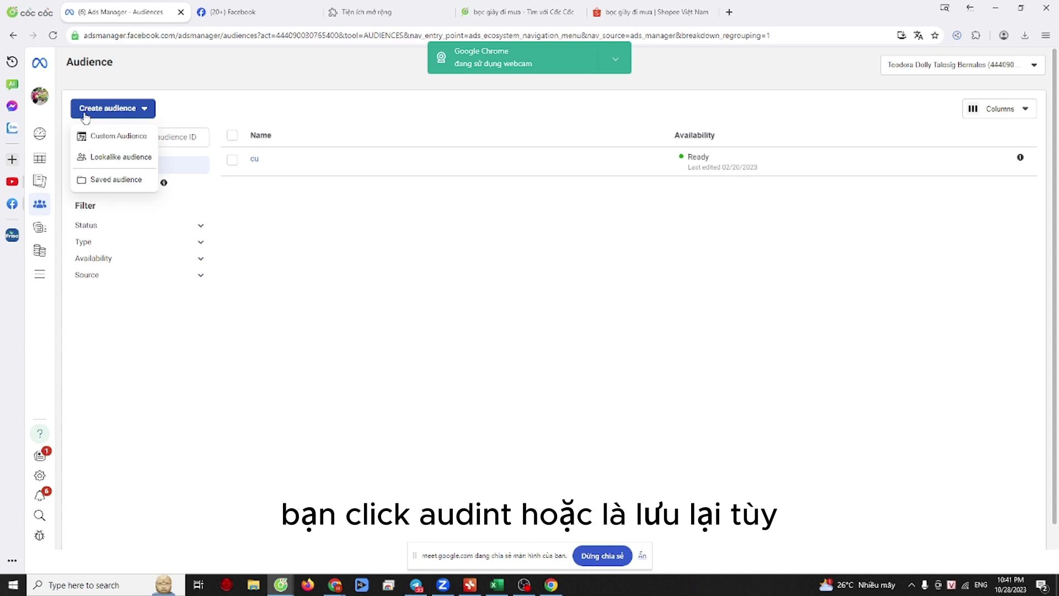
click(101, 158)
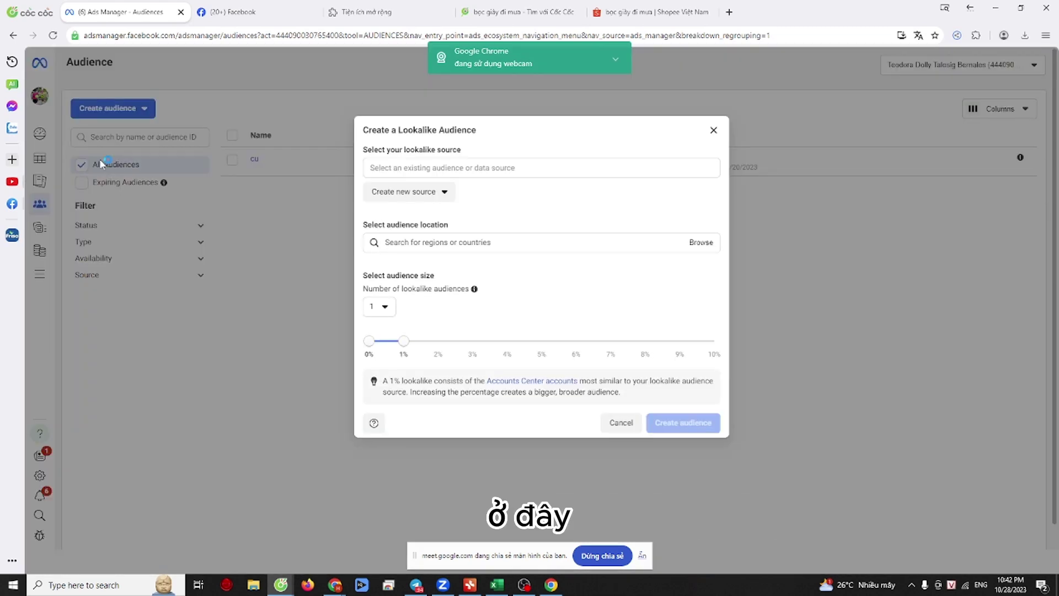
click(714, 130)
Step: Start a custom audience from the Video source and set its engagement to people who have watched at 50% of the video
click(110, 108)
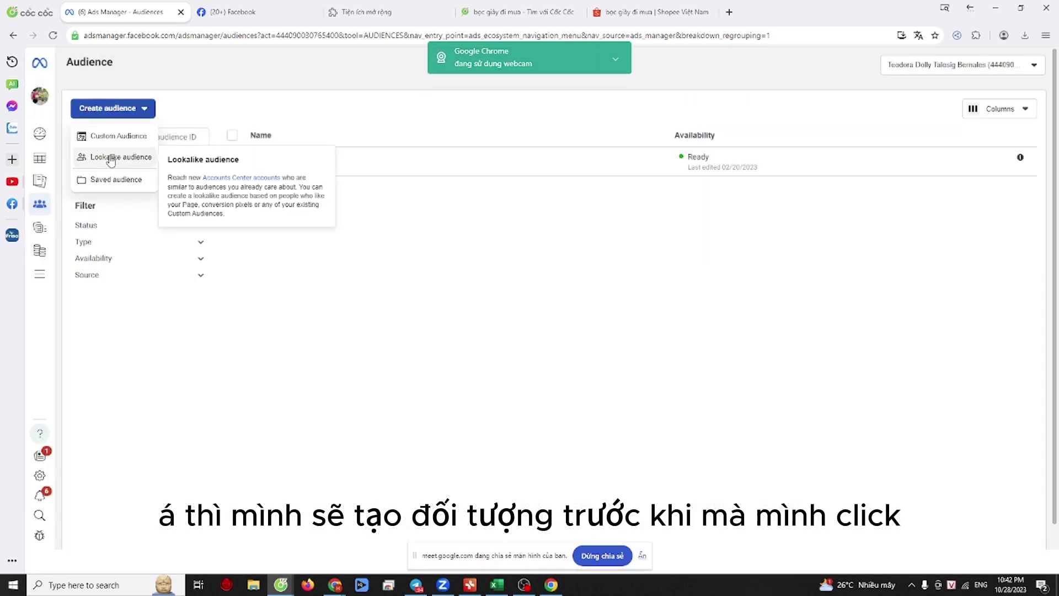
click(109, 138)
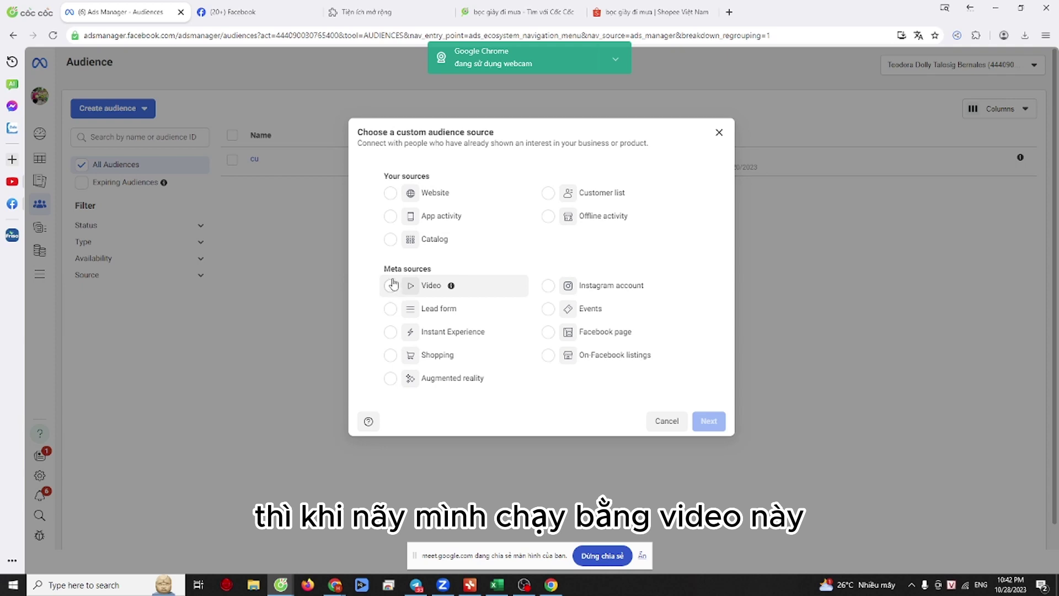
drag(384, 269, 469, 276)
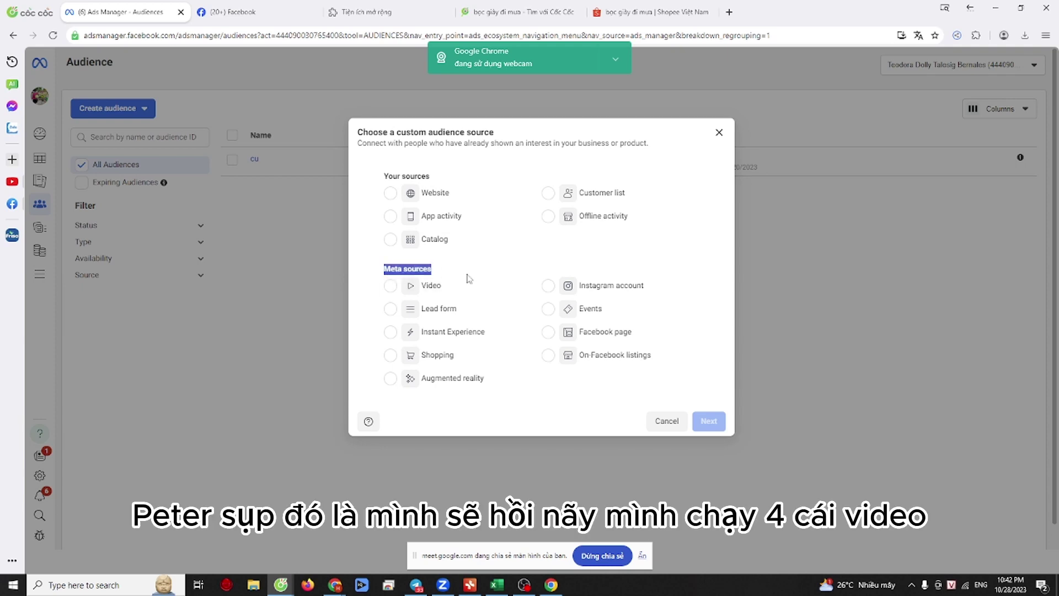
click(390, 287)
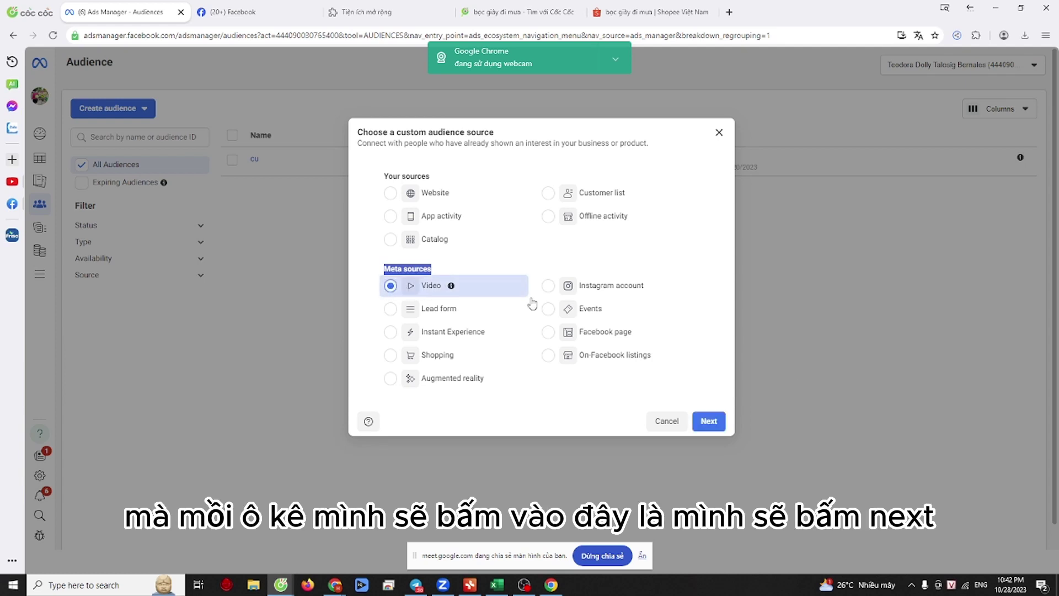
click(708, 422)
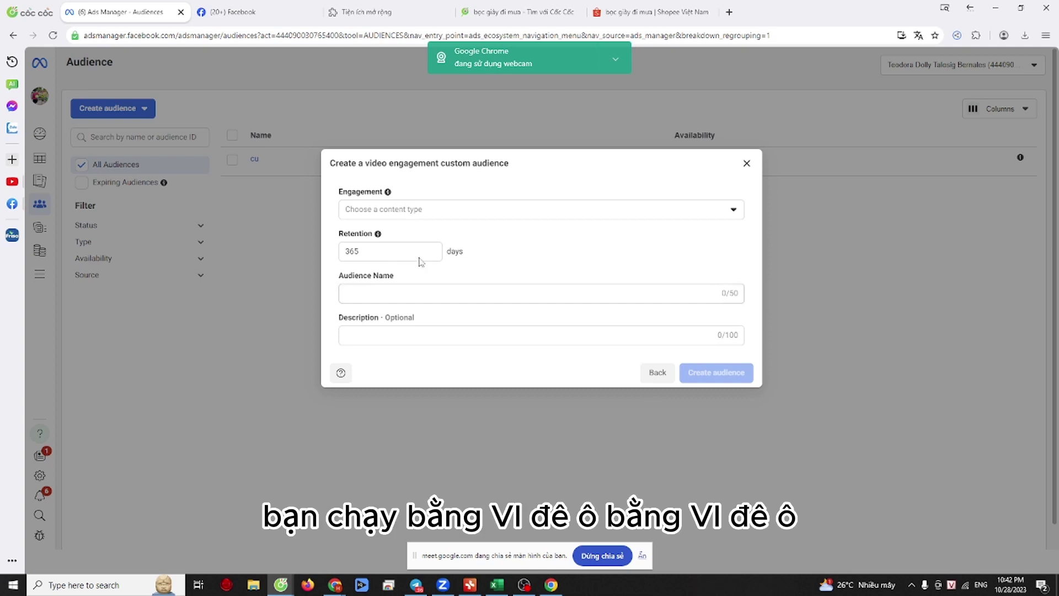
click(408, 210)
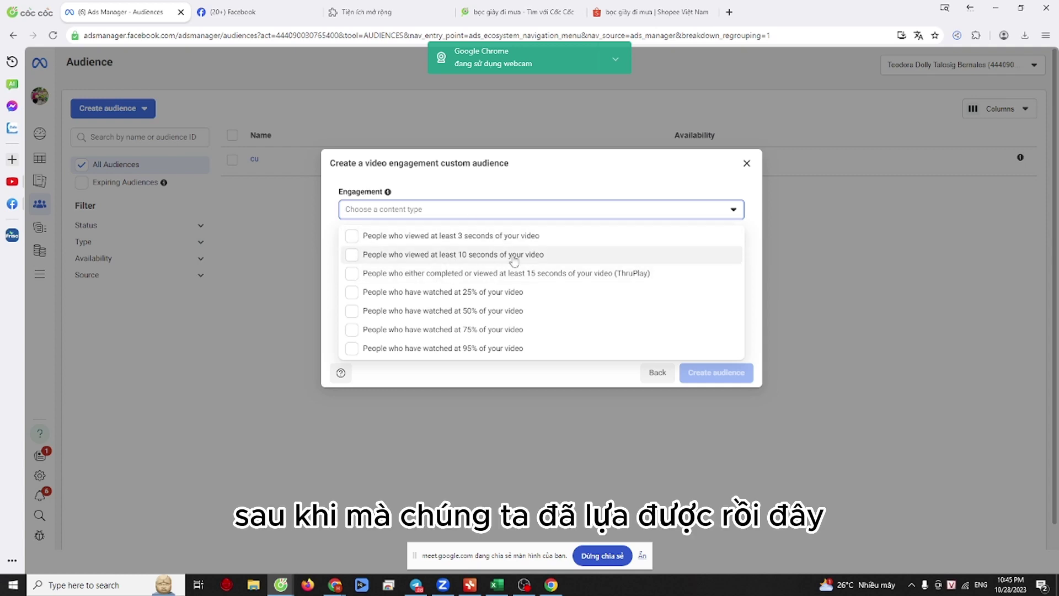
click(485, 316)
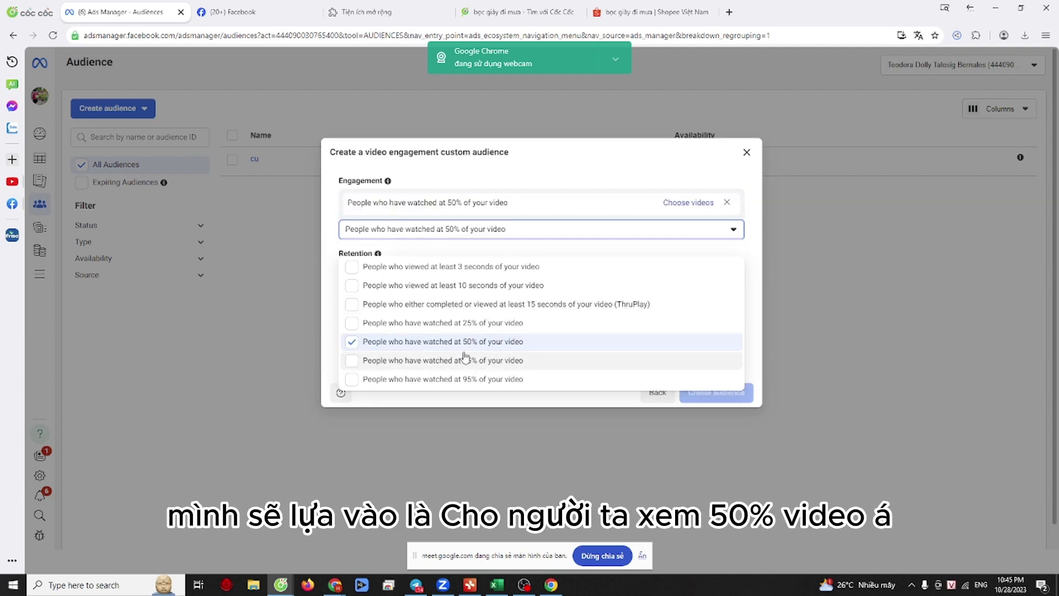
Step: Keep the 50% video engagement choice and set the audience retention to 15 days
click(750, 329)
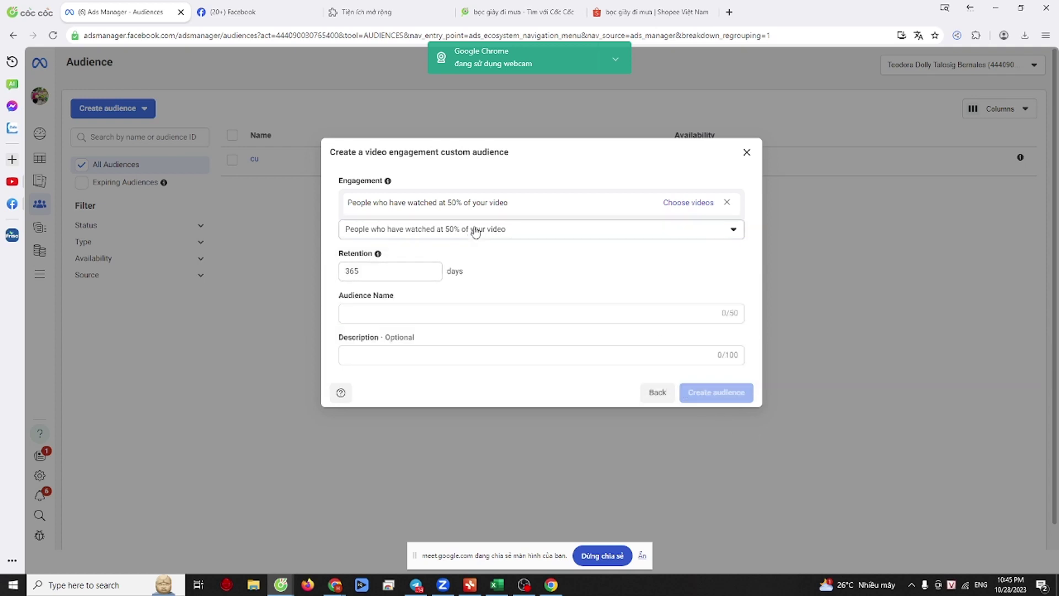
drag(364, 272, 240, 273)
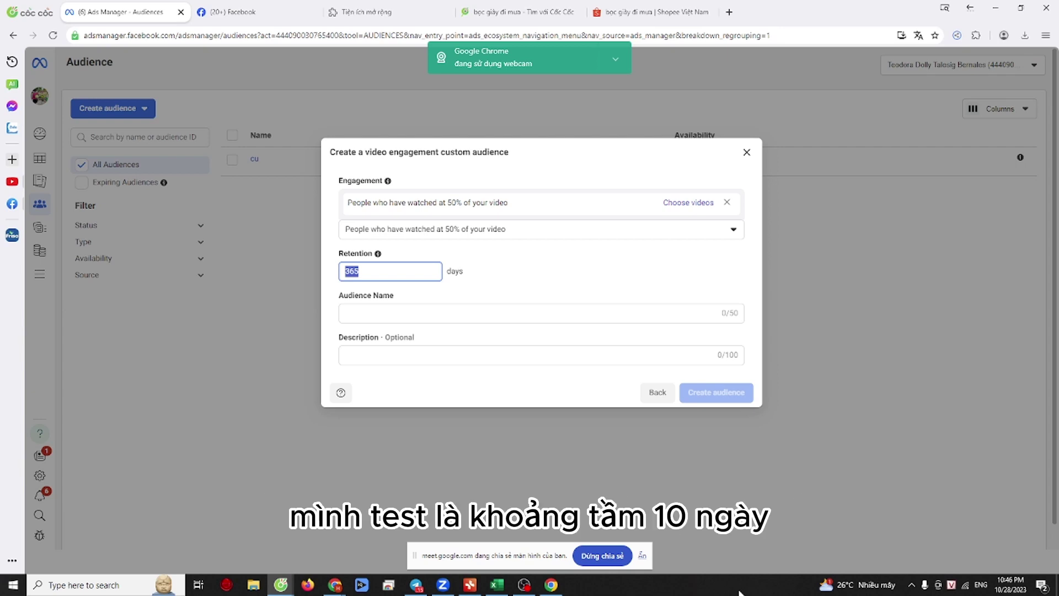
text(15)
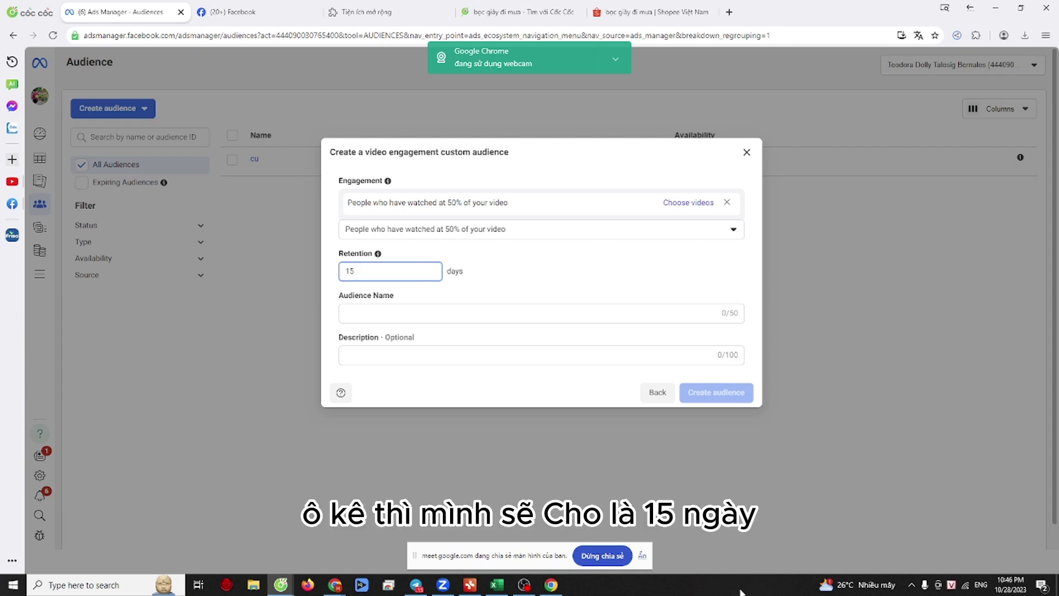
click(503, 315)
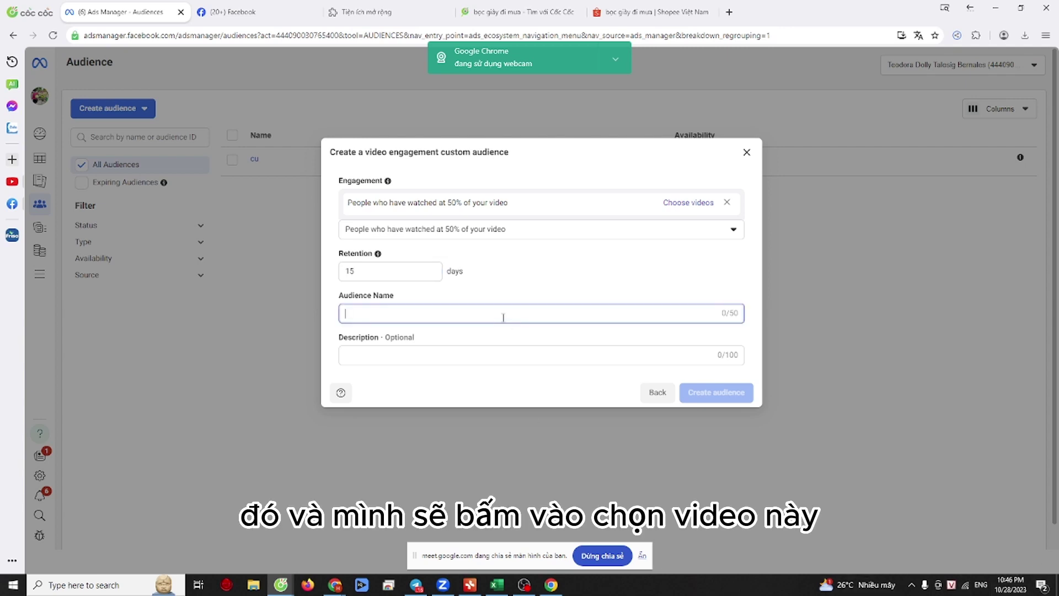
Step: Open the video selection for the engagement rule and choose the Facebook page Pretty Girl as the video source
click(690, 204)
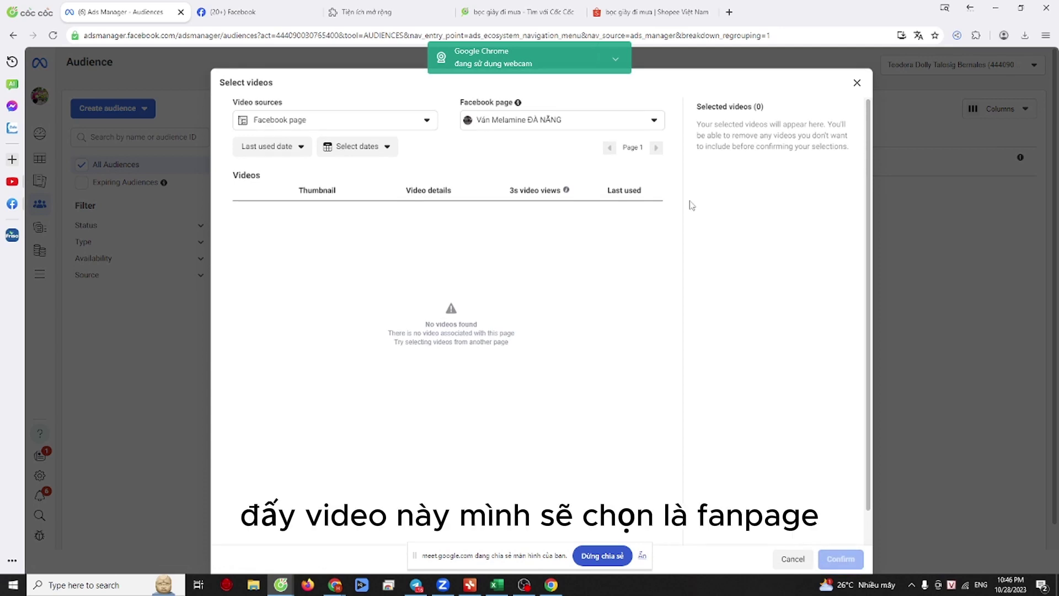
click(324, 121)
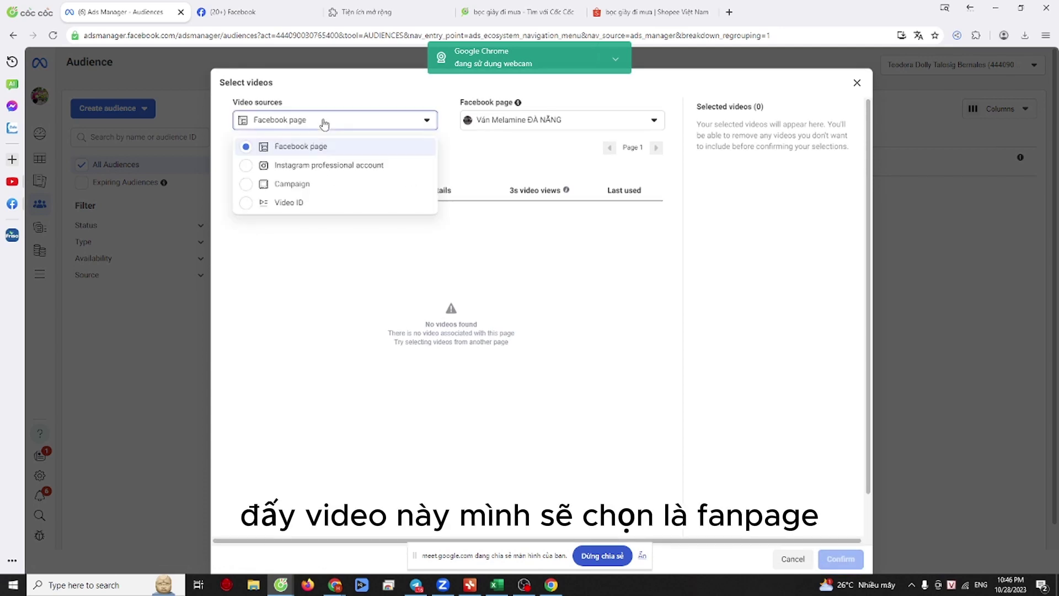
click(324, 122)
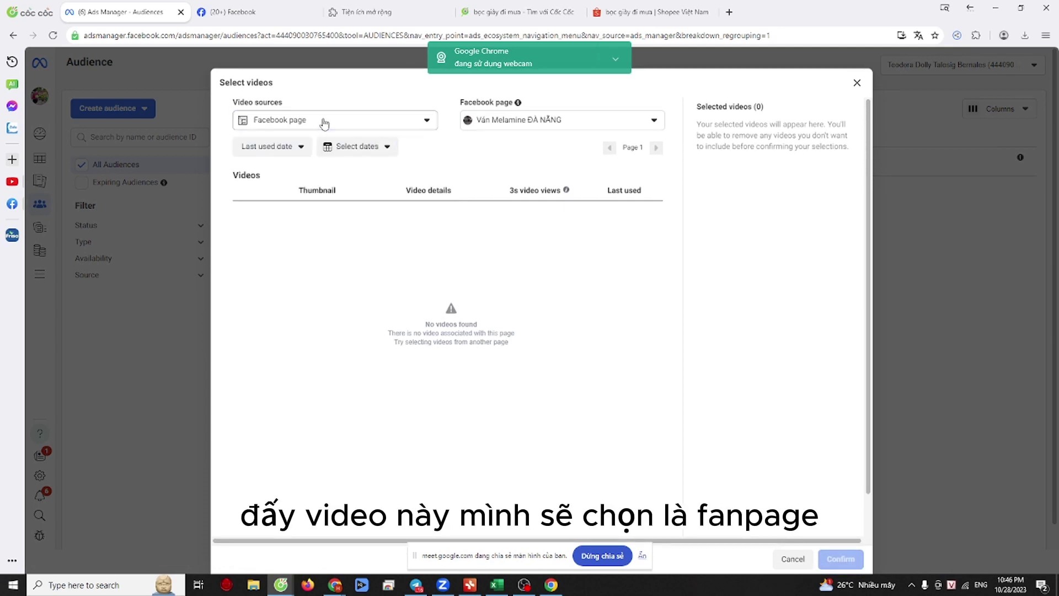
click(518, 121)
click(478, 187)
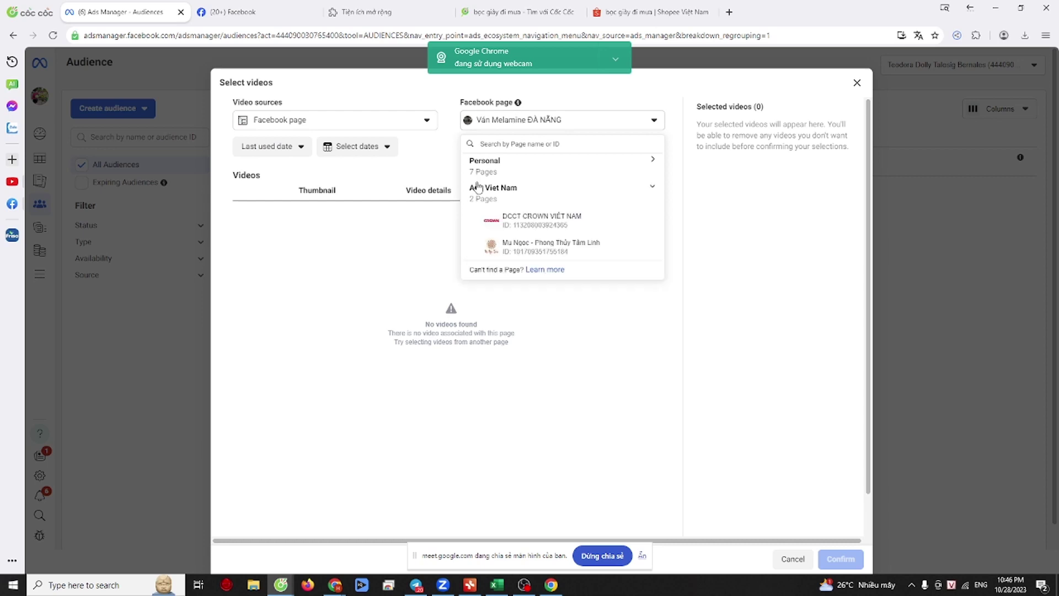
click(483, 162)
scroll(524, 182, down, 3)
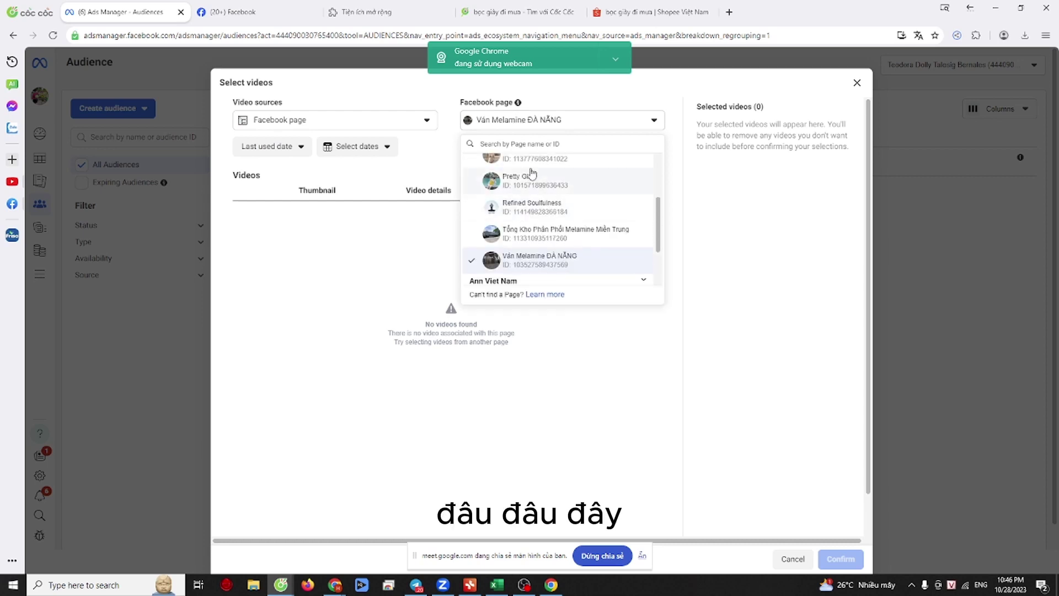
click(518, 180)
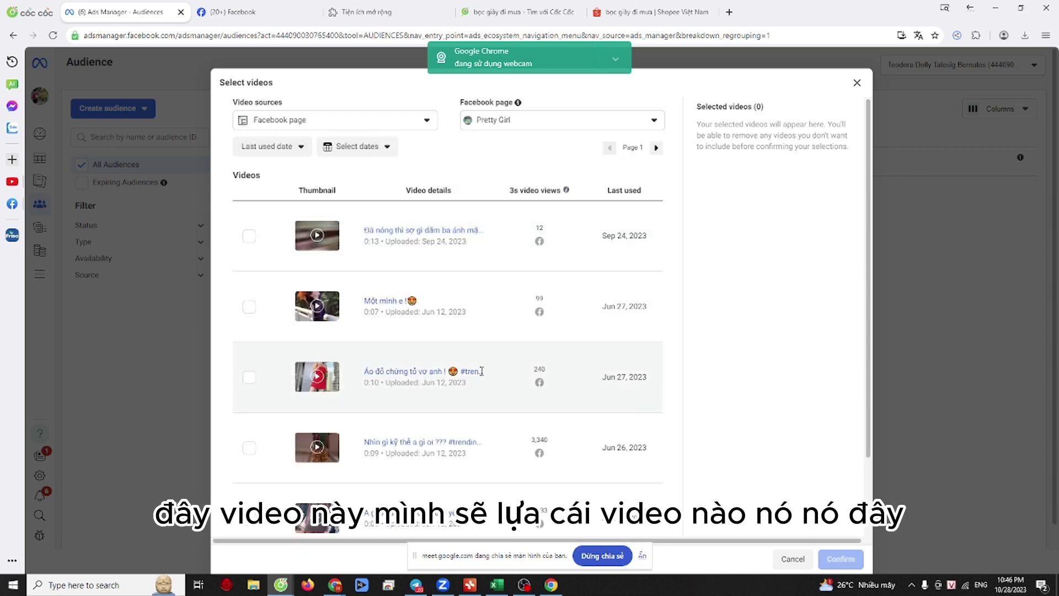
Step: Select the 8-second video "A gì ơi, a đánh rơi người yêu này" and confirm it as the engagement video
scroll(481, 371, down, 2)
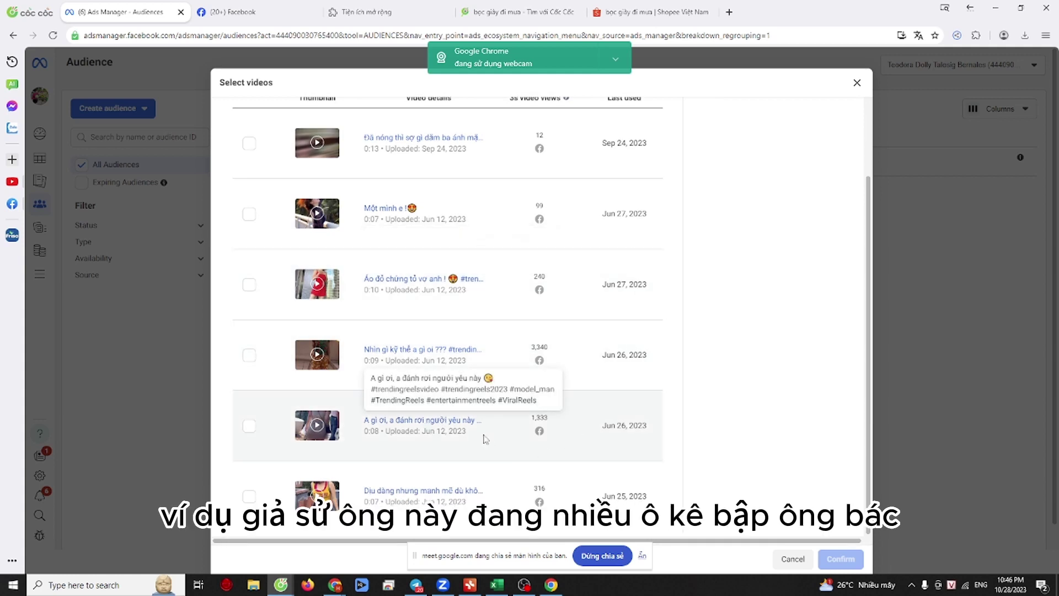
scroll(250, 430, up, 1)
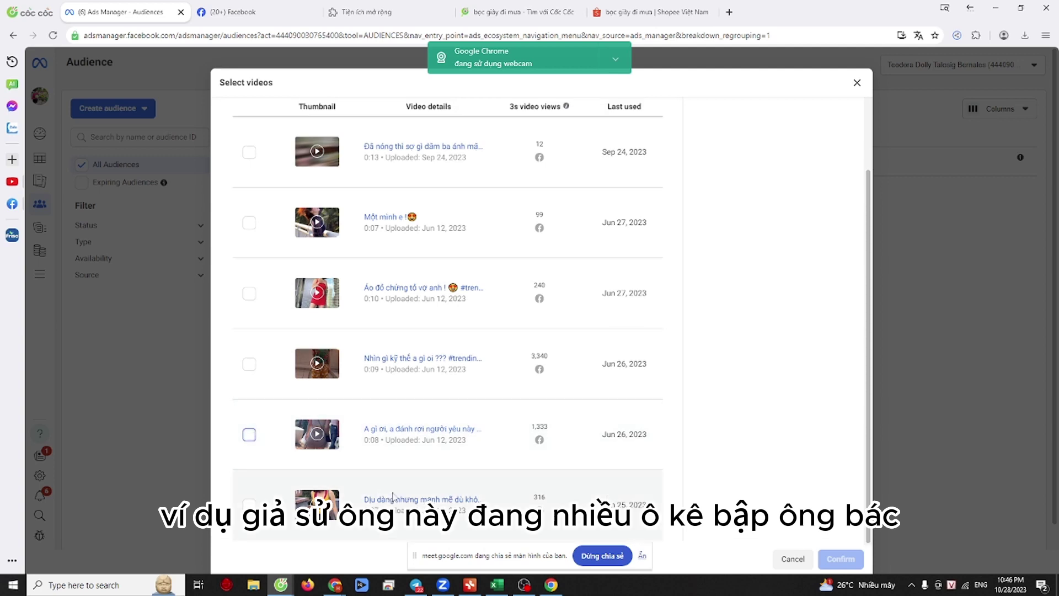
click(250, 435)
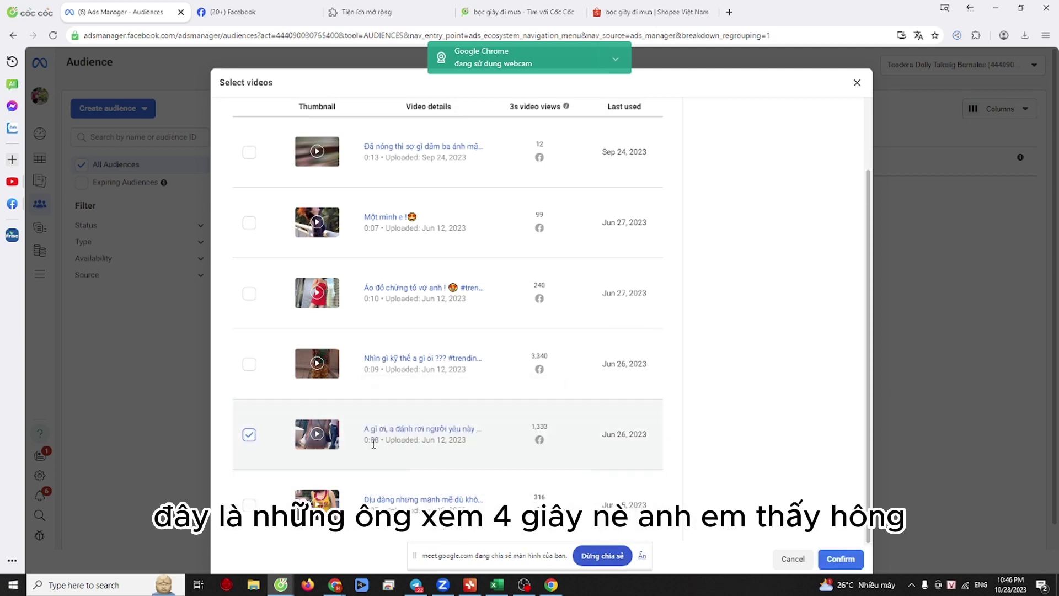
mouse_move(375, 441)
mouse_down()
mouse_move(384, 441)
mouse_move(365, 433)
mouse_move(380, 438)
mouse_up()
click(396, 461)
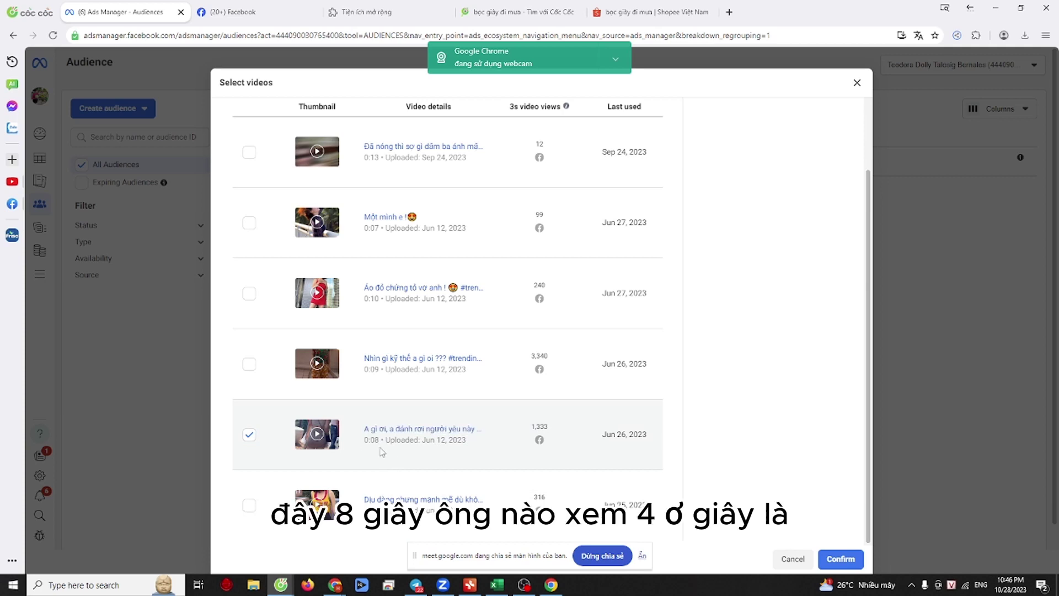
click(839, 559)
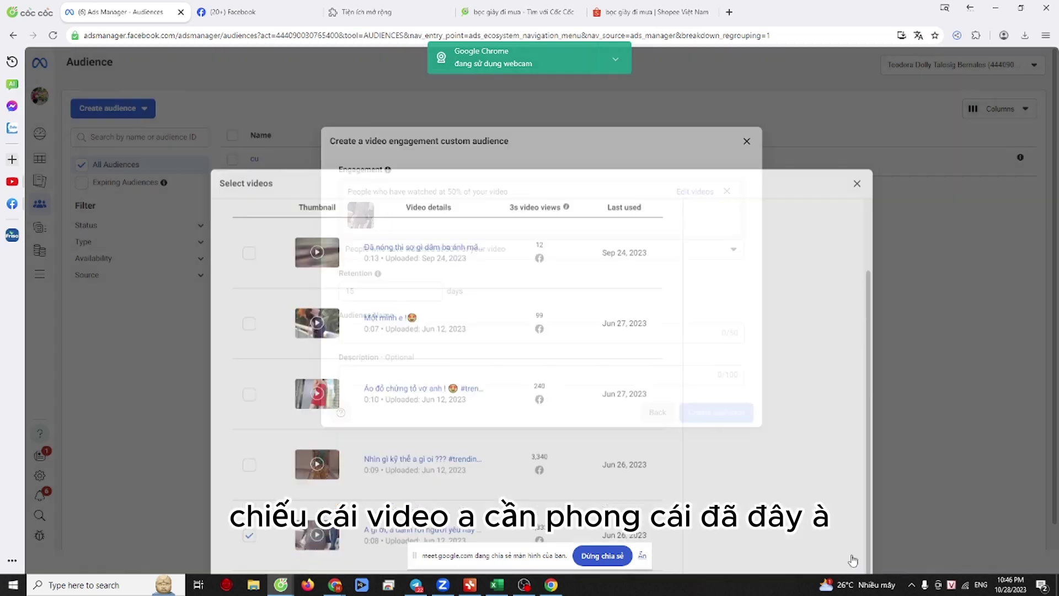
Step: Name the audience "50% campain 1", create it, and close the follow-up suggestions
click(371, 331)
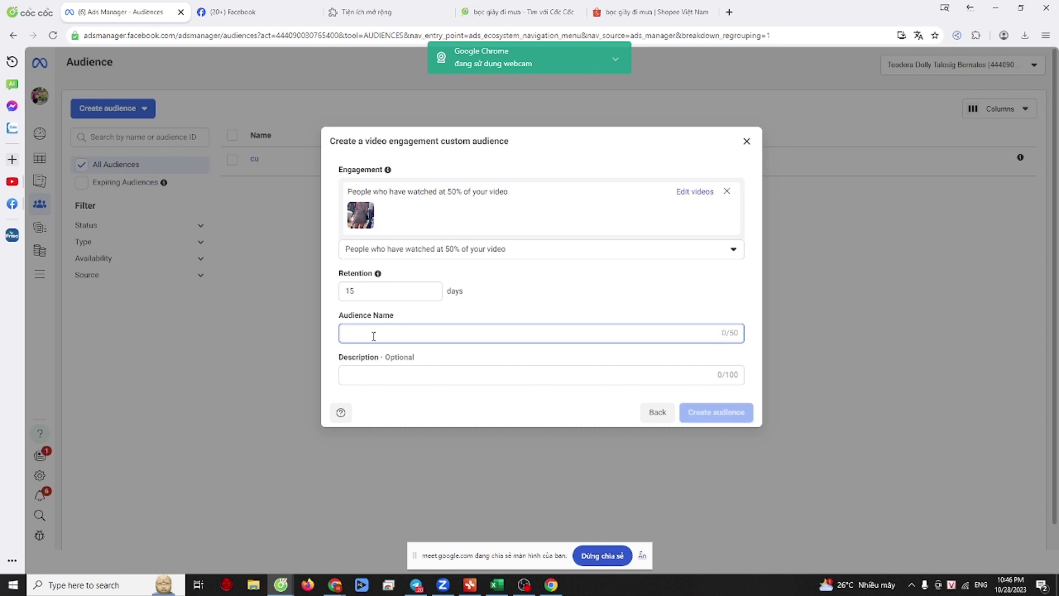
text(50)
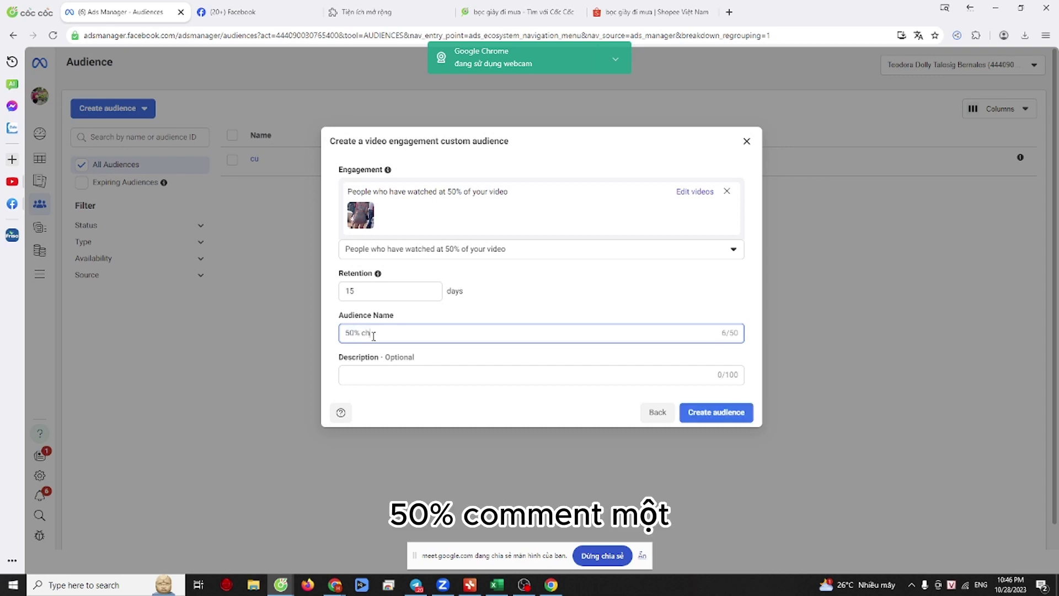
text(% ccampain 1)
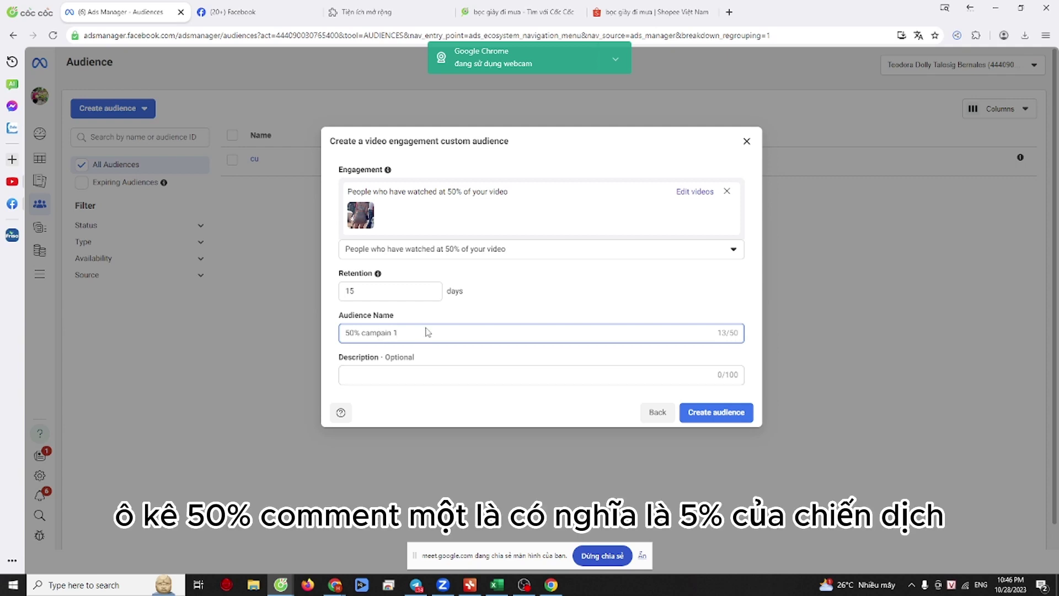
triple_click(234, 362)
click(339, 374)
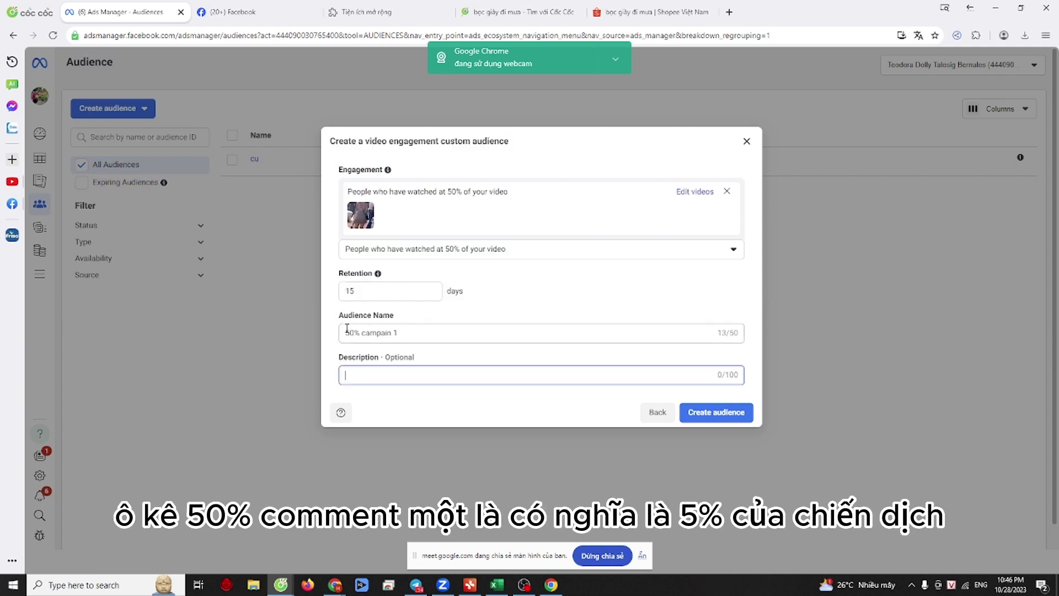
drag(396, 334, 290, 340)
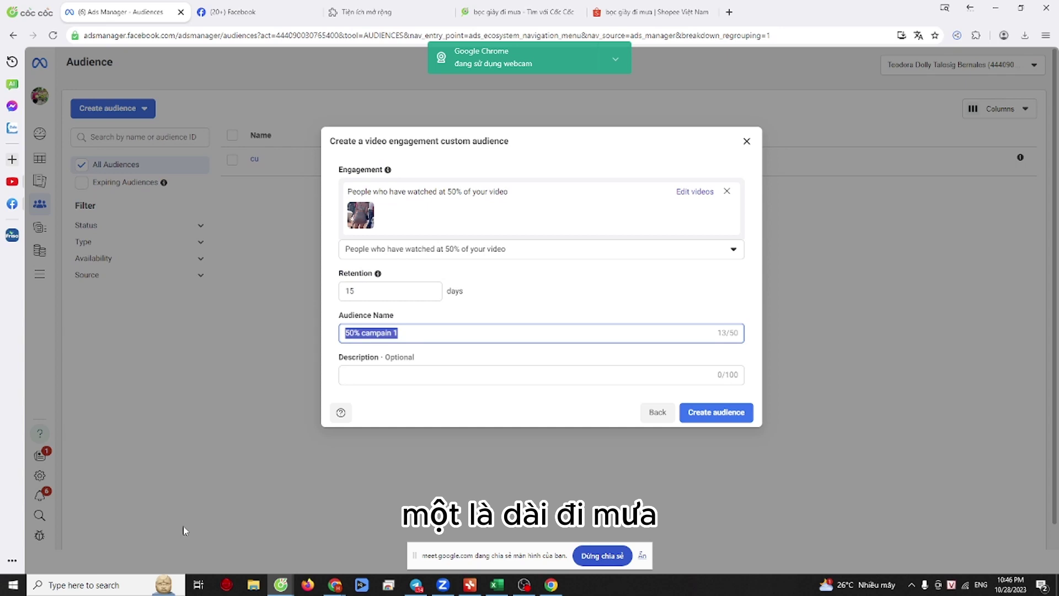
click(731, 412)
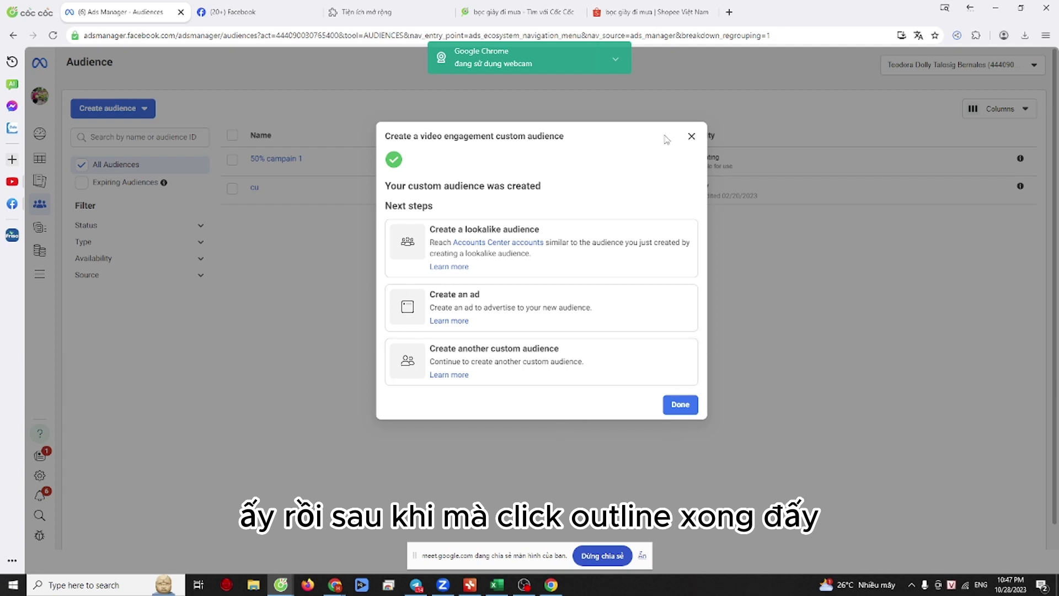
click(699, 138)
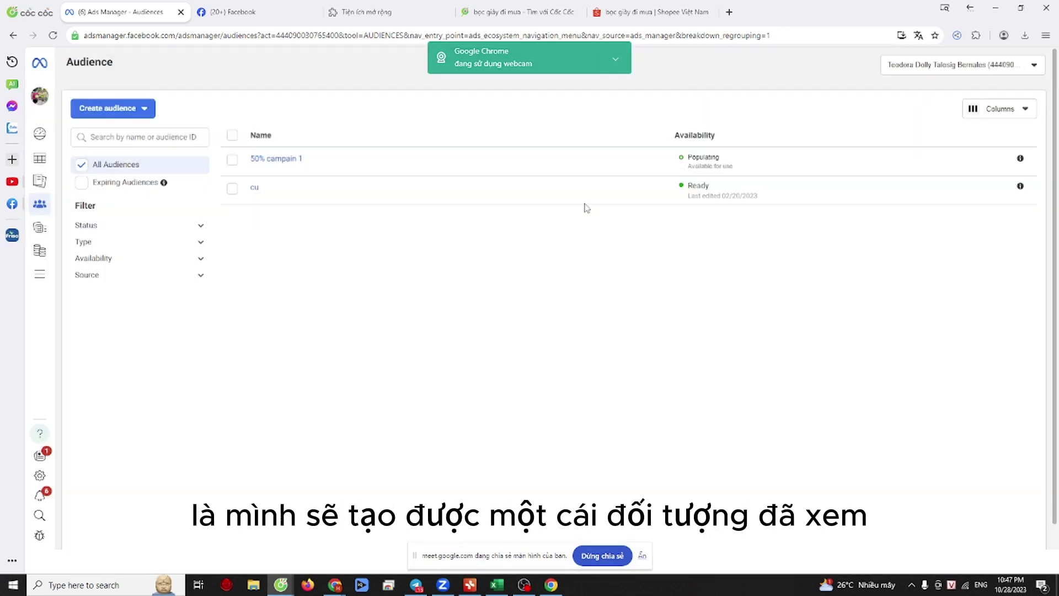
Step: Review the audience creation options and open the summary of the 50% campain 1 audience
mouse_move(278, 167)
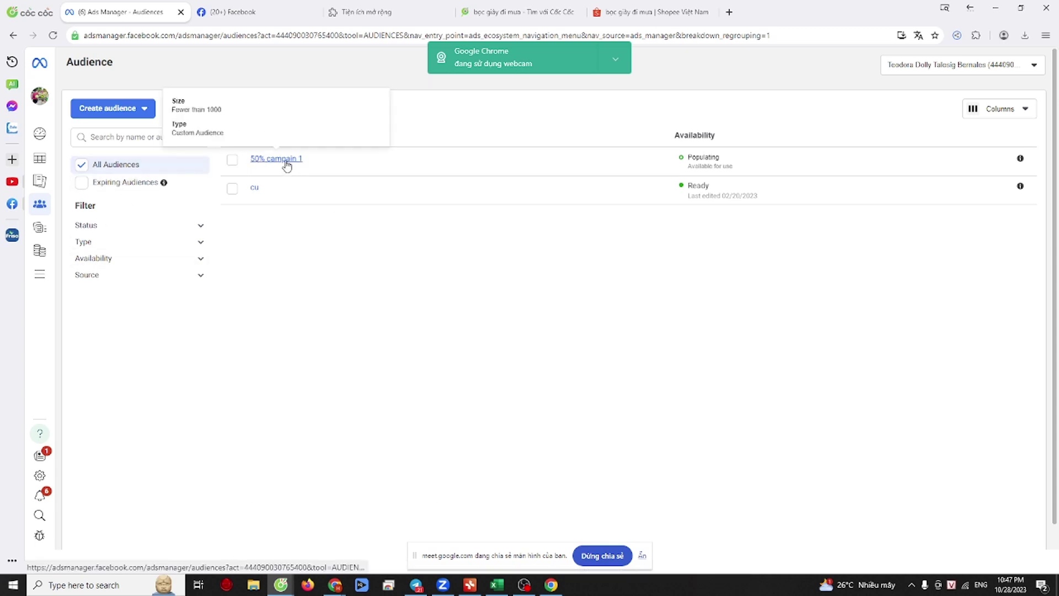
click(119, 115)
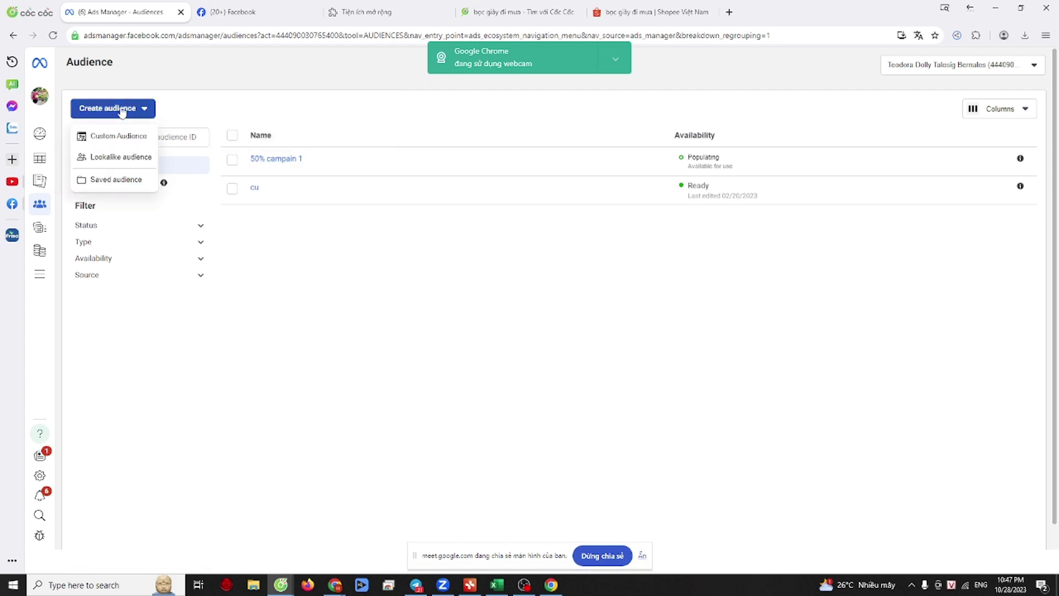
mouse_move(113, 163)
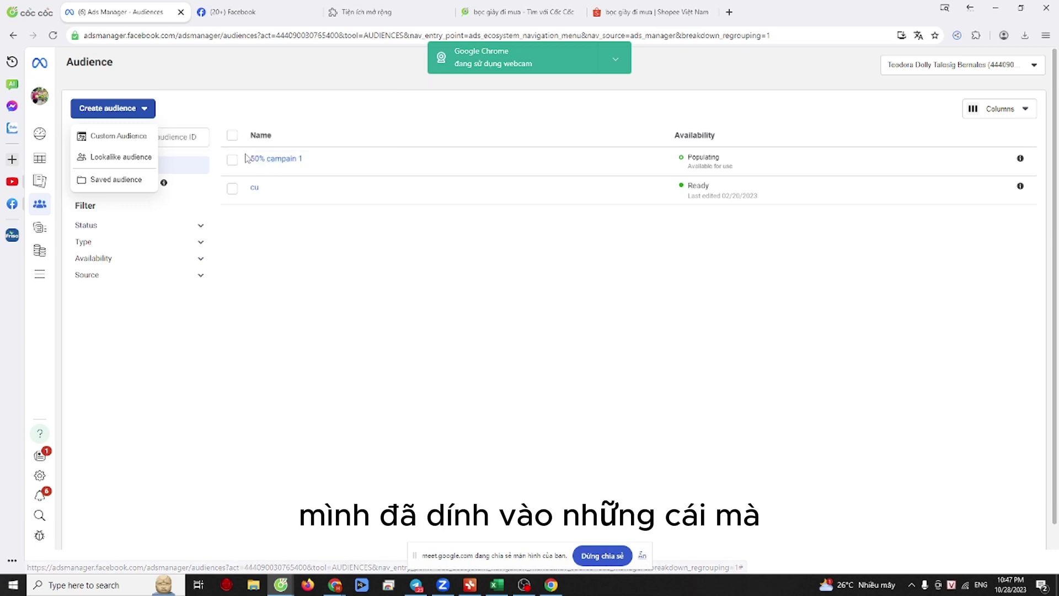
click(322, 166)
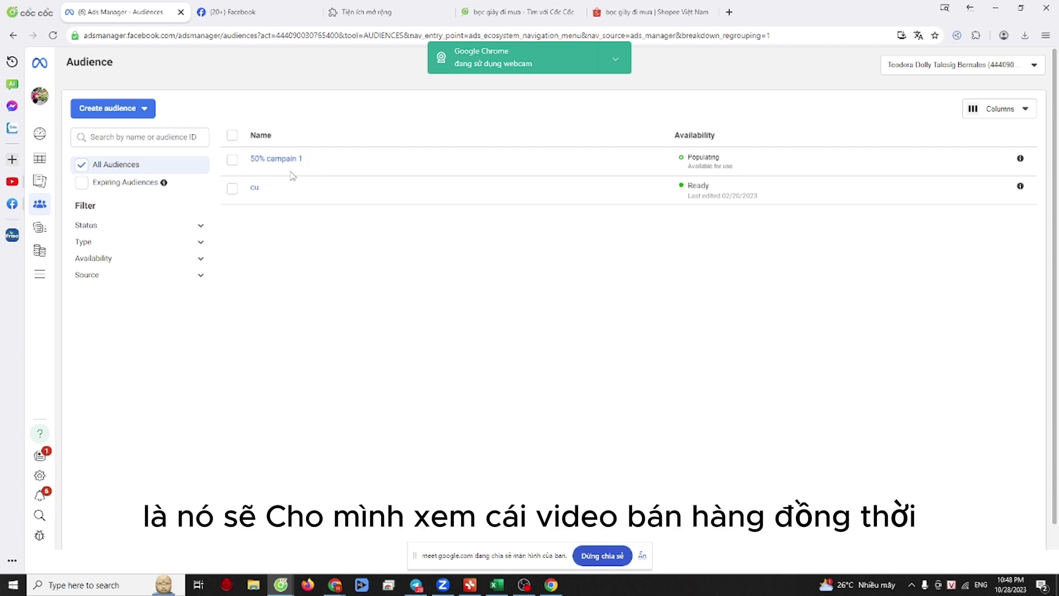
click(262, 162)
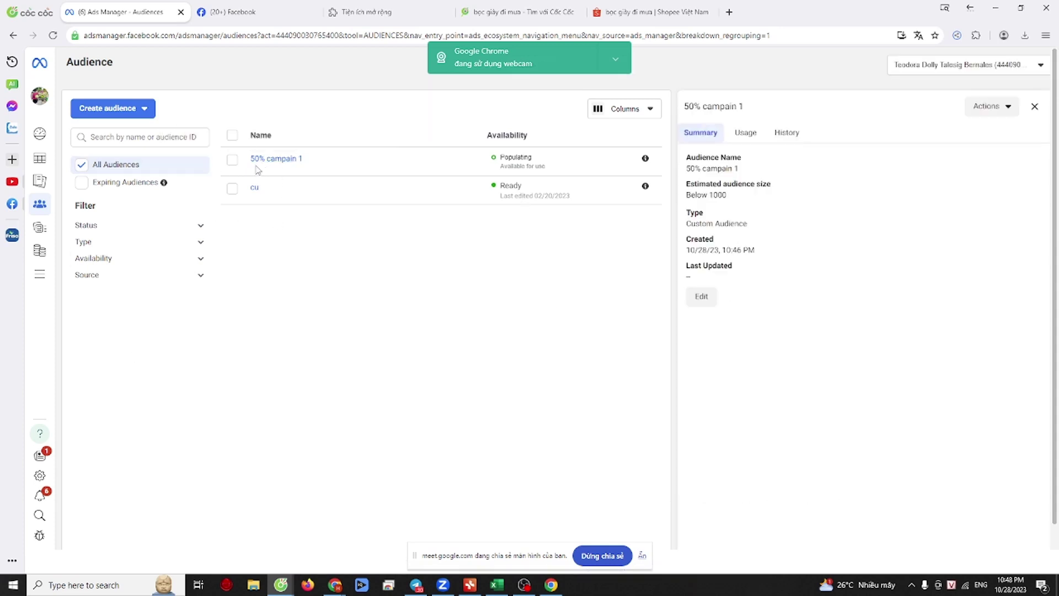
click(119, 110)
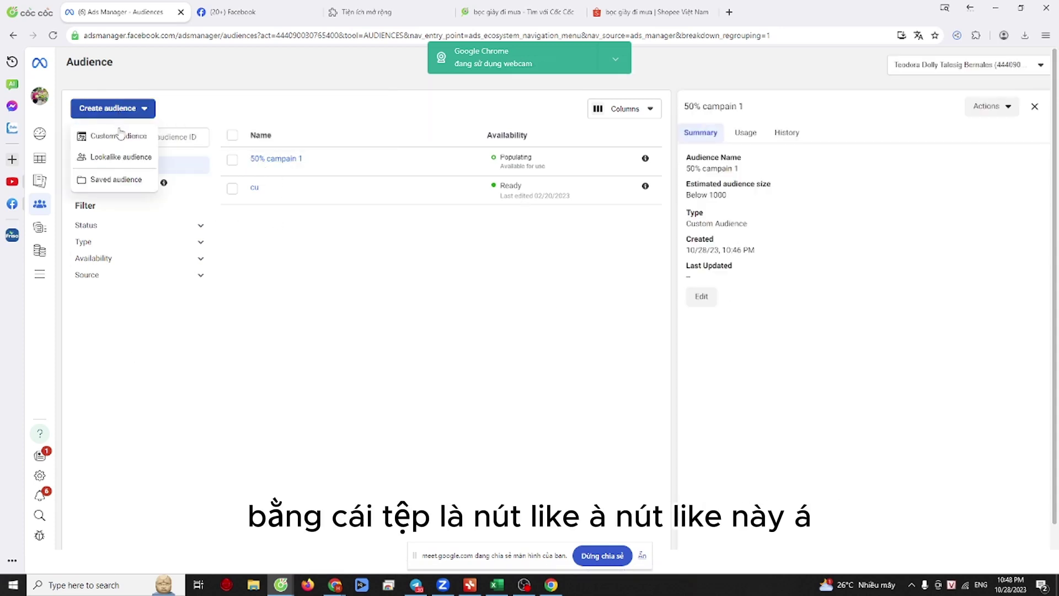
click(113, 156)
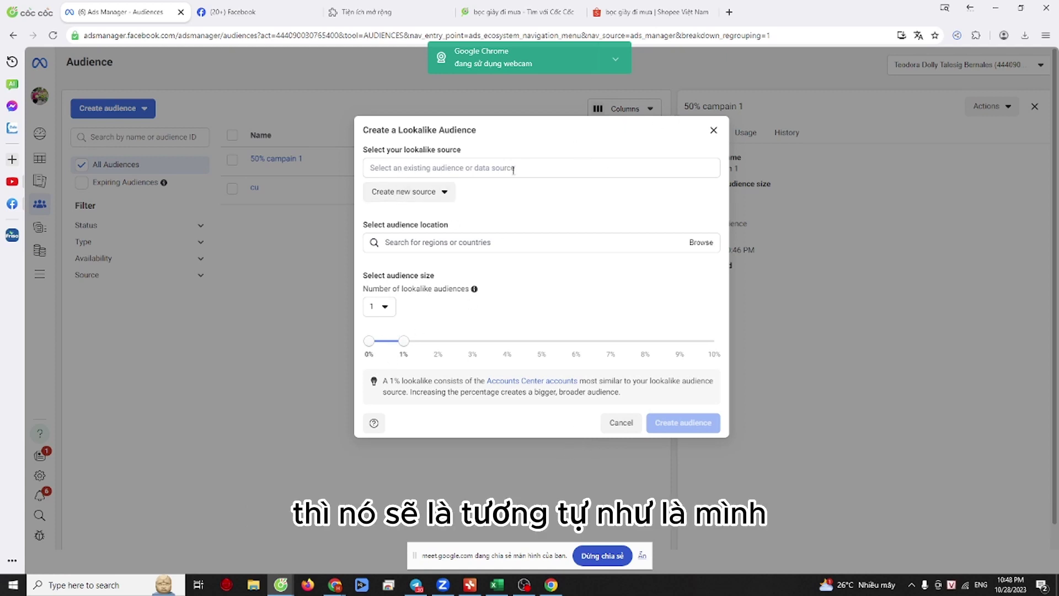
click(434, 194)
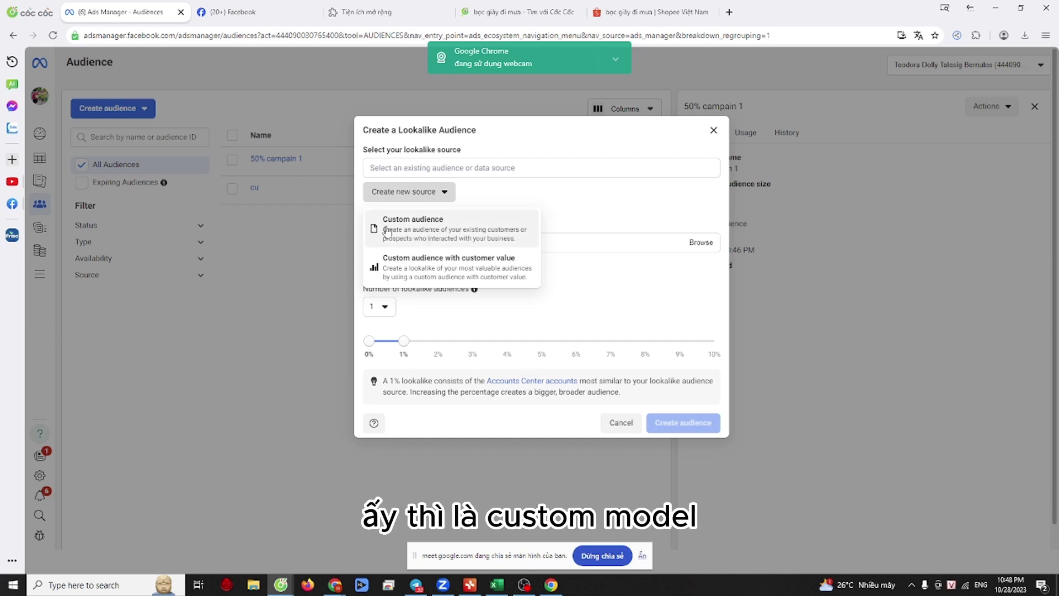
click(445, 229)
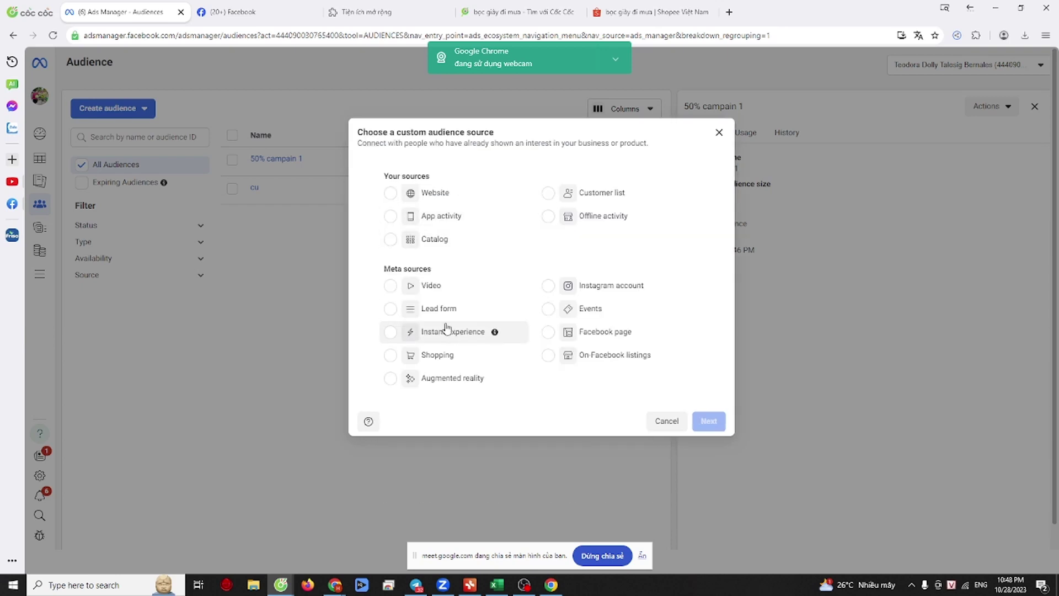
click(429, 287)
click(709, 421)
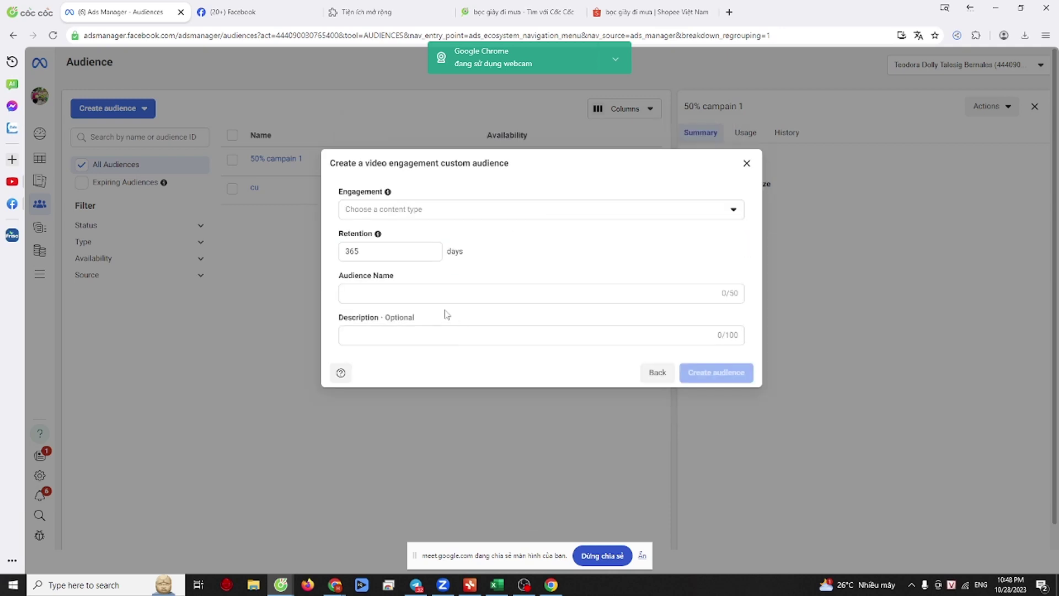
click(435, 220)
click(747, 164)
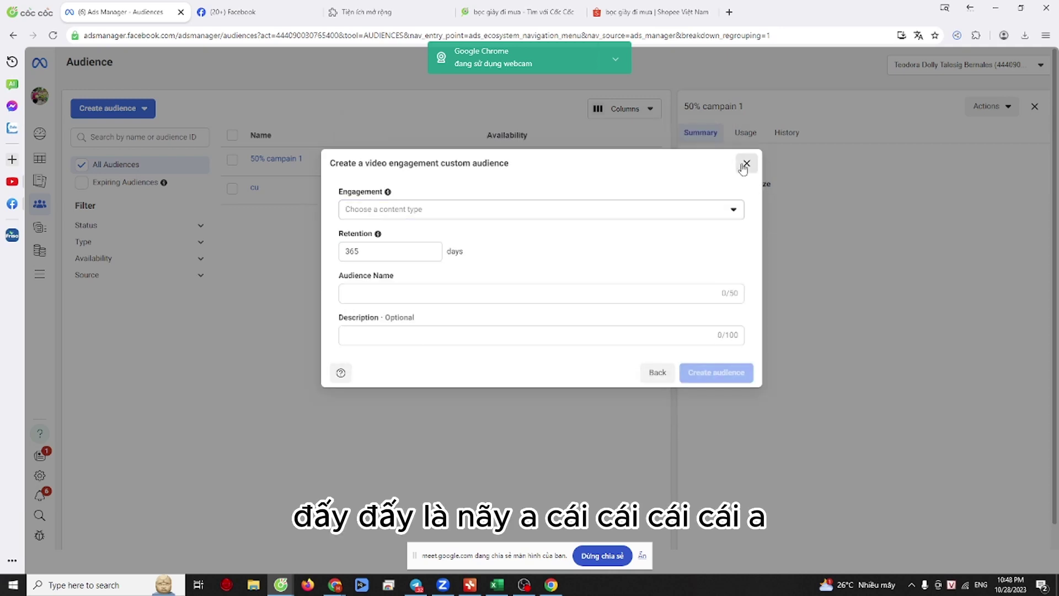
click(747, 163)
Step: Start creating a lookalike audience and examine the countries and regions offered for its audience location
click(113, 109)
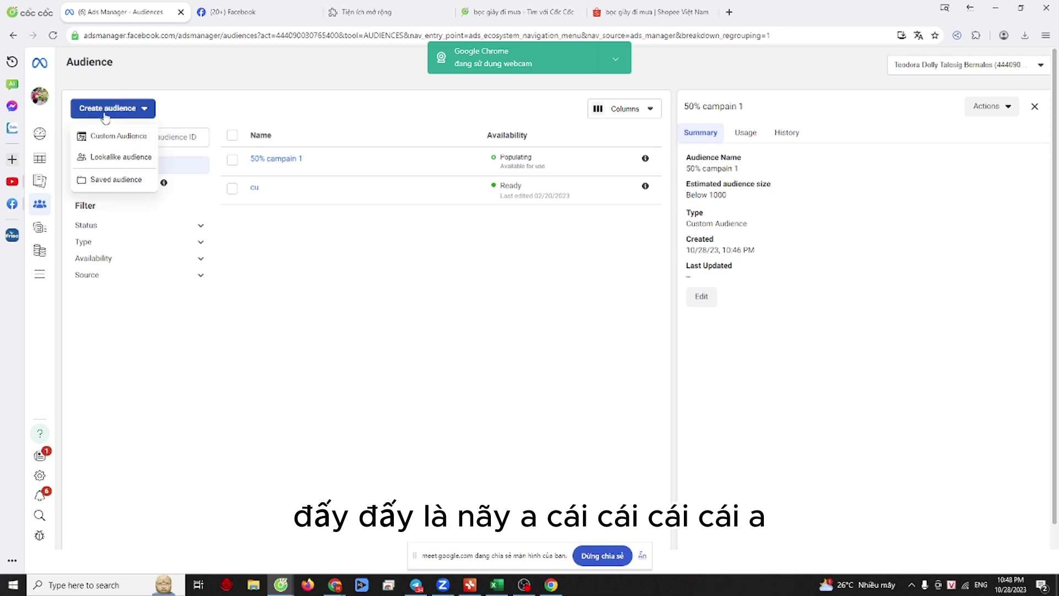
click(114, 158)
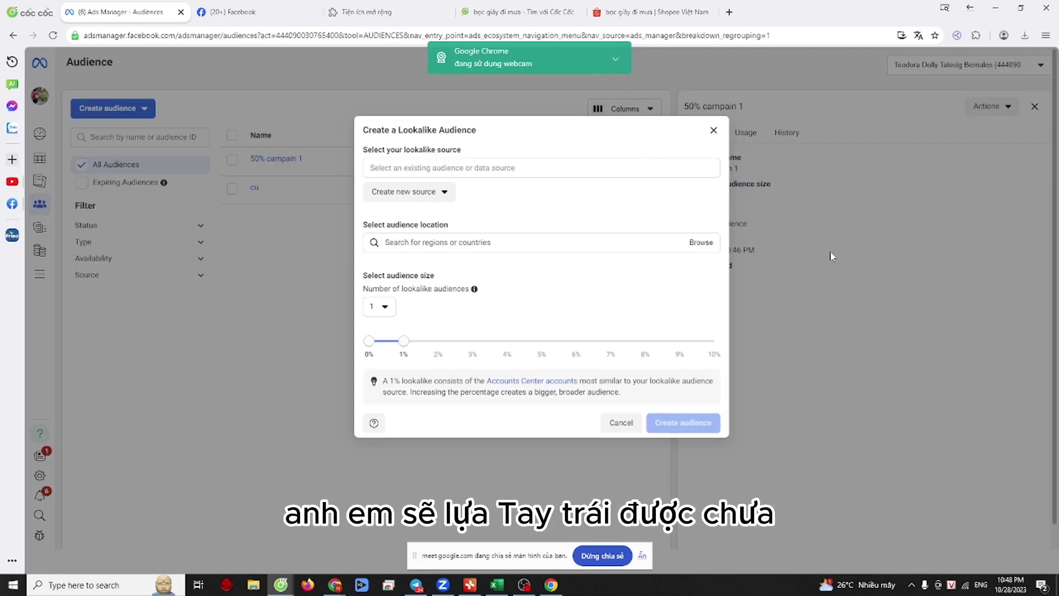
click(700, 243)
click(701, 243)
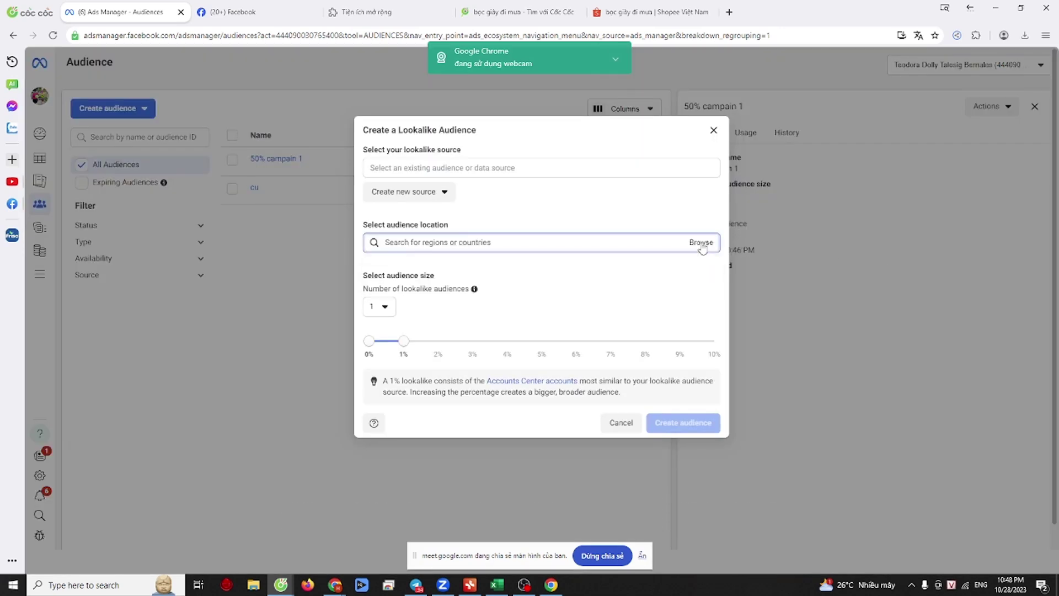
click(701, 242)
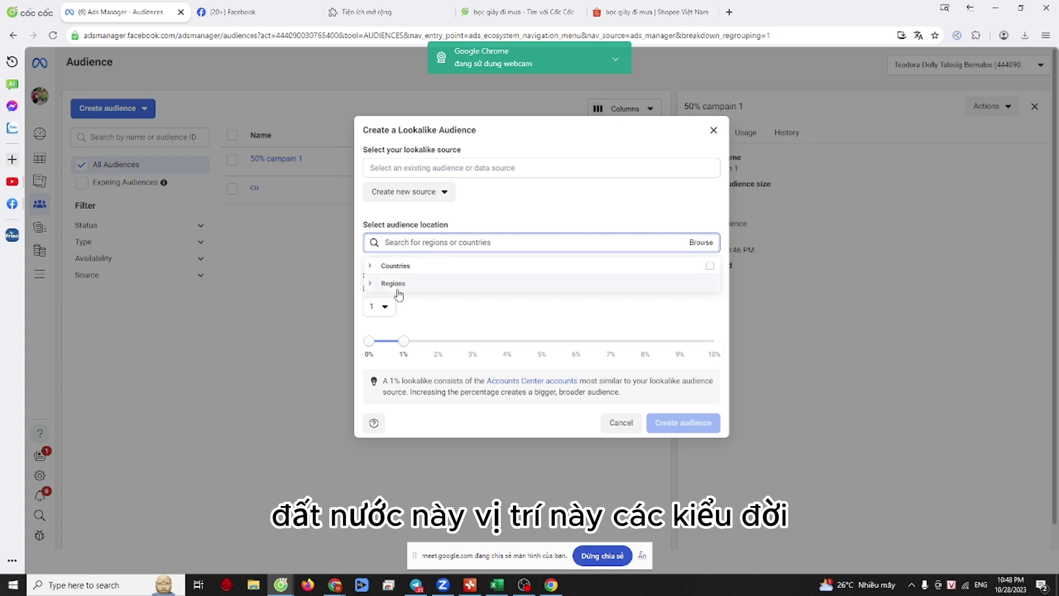
click(701, 242)
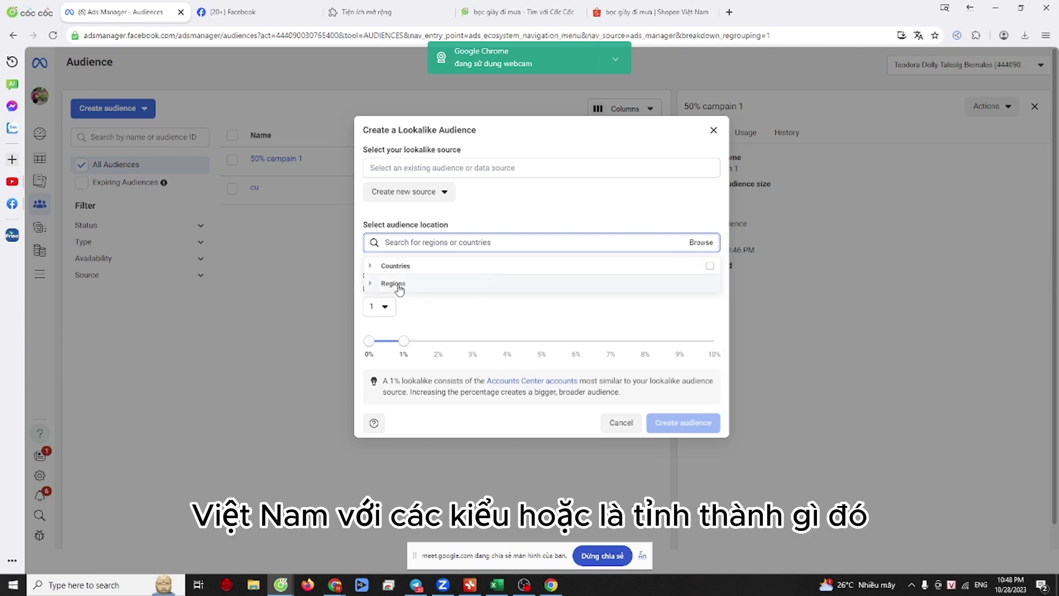
Step: Choose to create a new value-based source for the lookalike audience and accept the value-based custom audience requirements
click(442, 194)
click(447, 257)
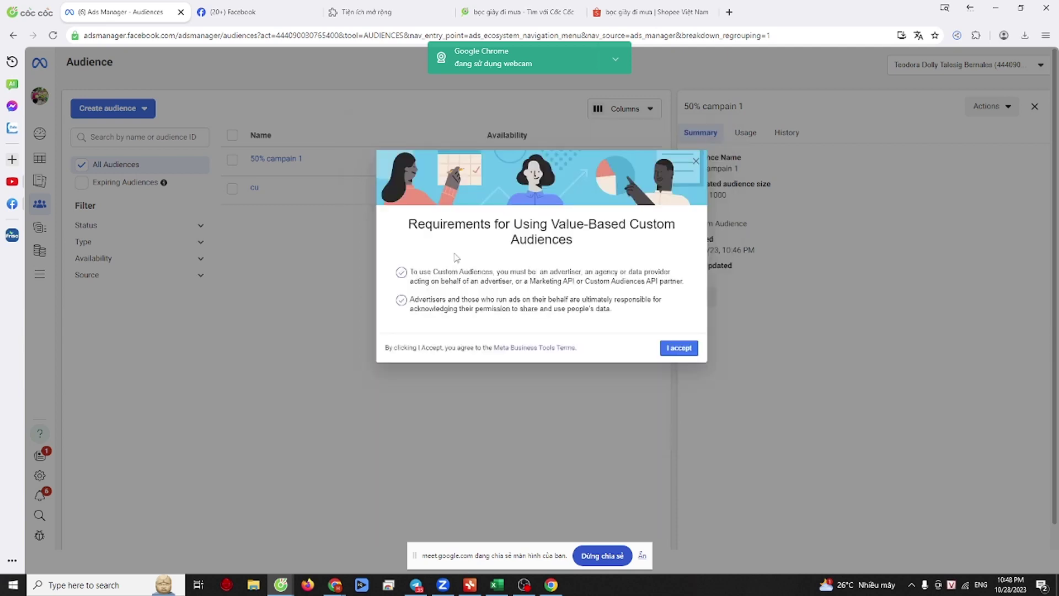
click(680, 348)
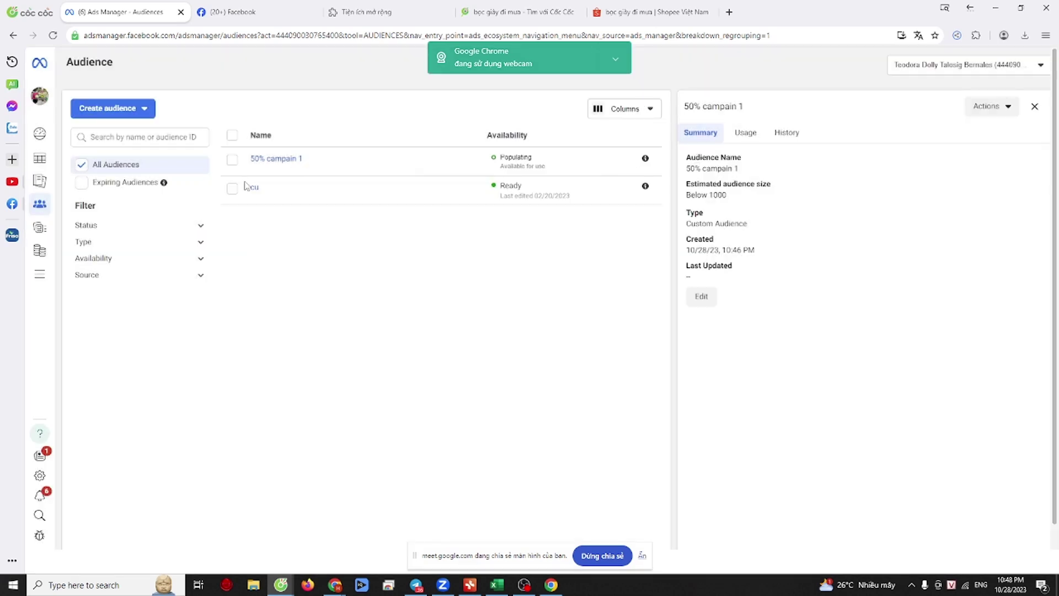
click(110, 108)
click(123, 154)
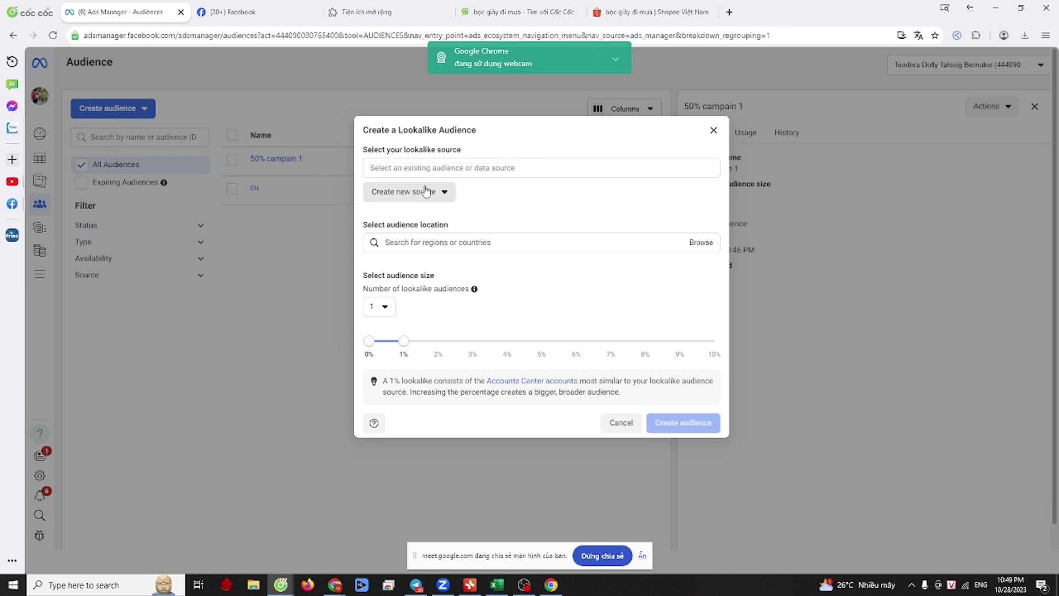
click(714, 131)
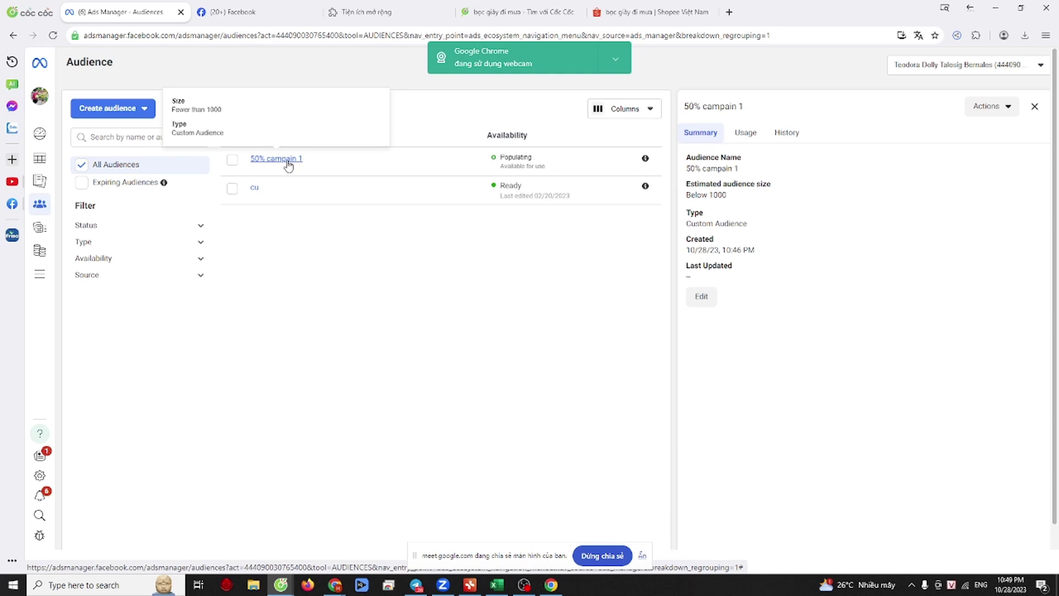
key(alt+Tab)
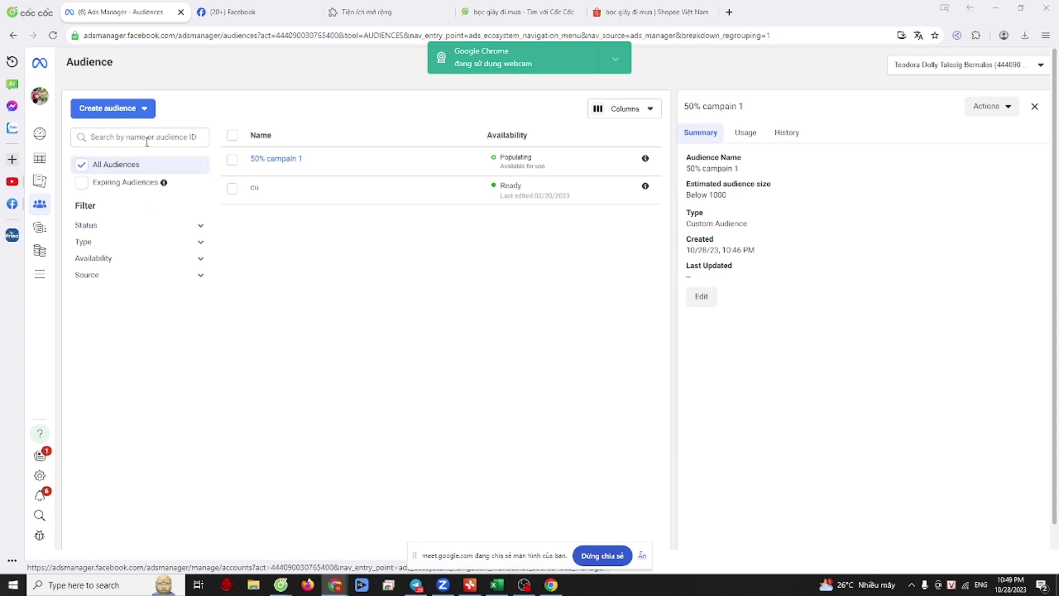
click(126, 110)
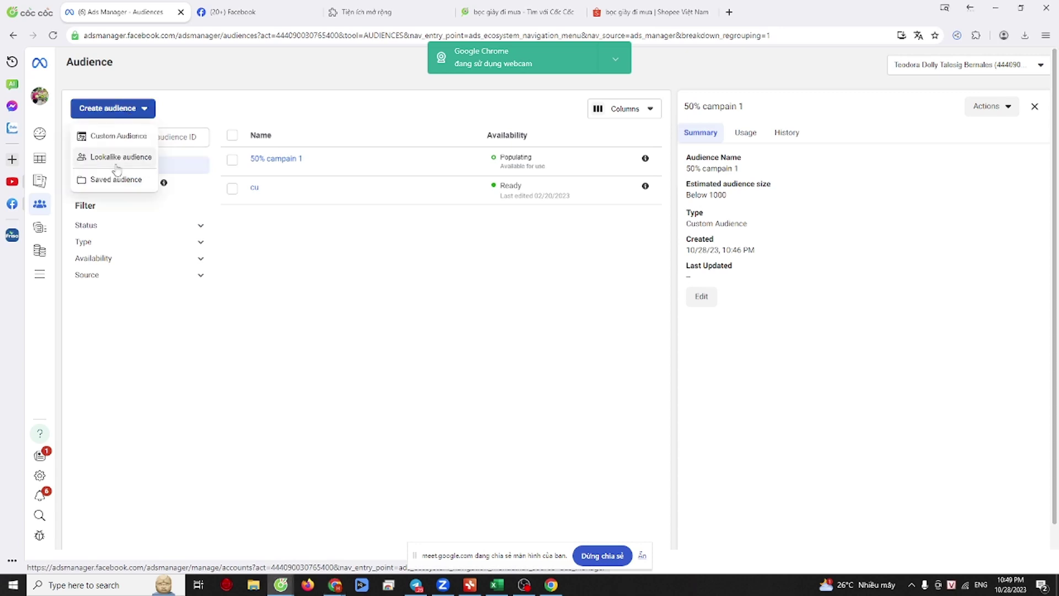
click(337, 448)
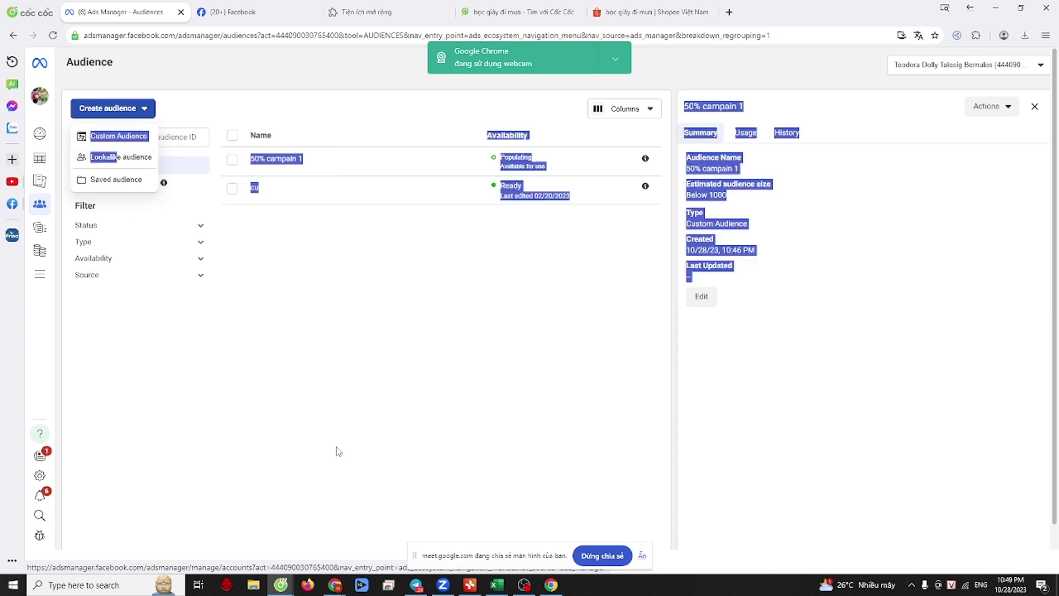
Step: Select the audience cu and start a lookalike audience with a new custom audience source based on Video
click(231, 188)
click(413, 272)
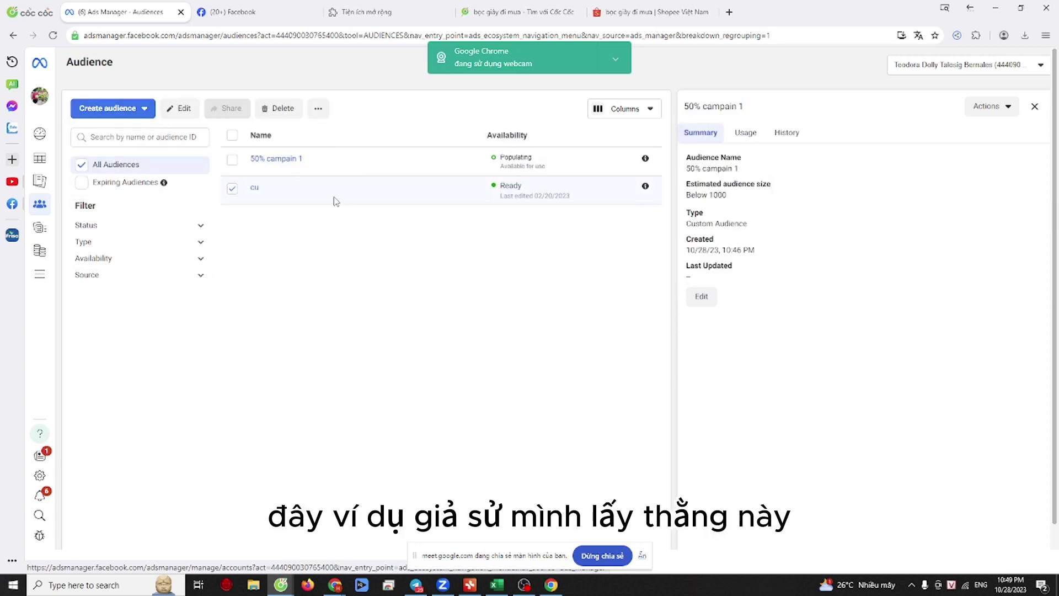
click(107, 108)
click(106, 154)
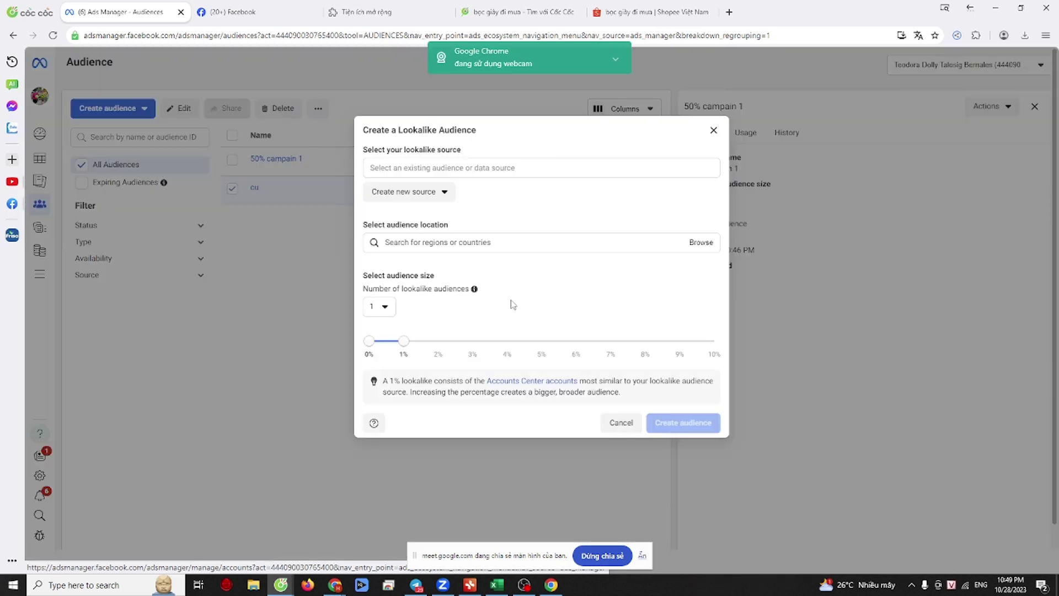
click(412, 197)
click(408, 220)
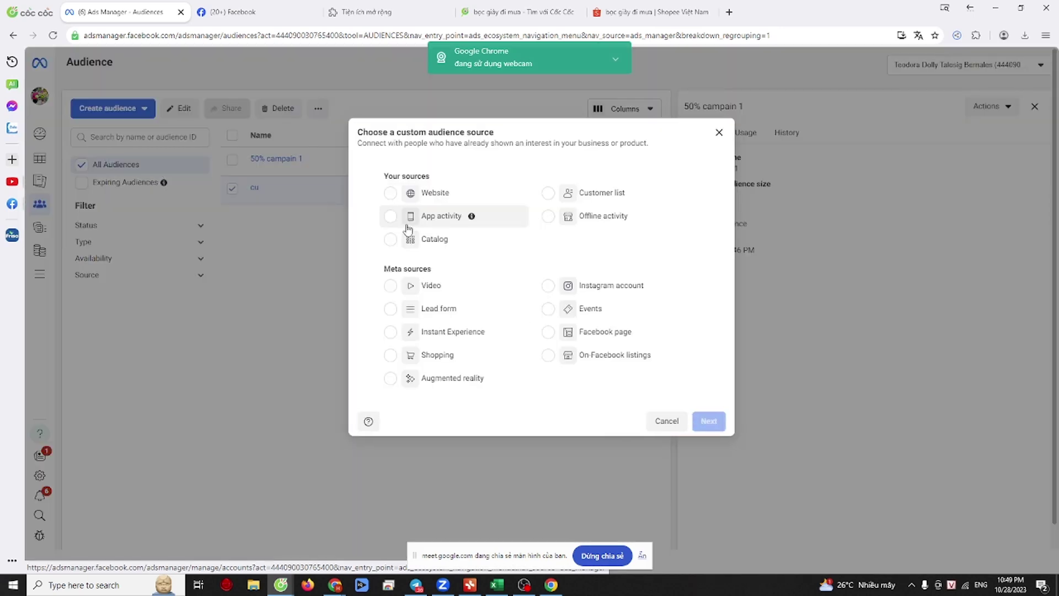
click(413, 286)
click(709, 421)
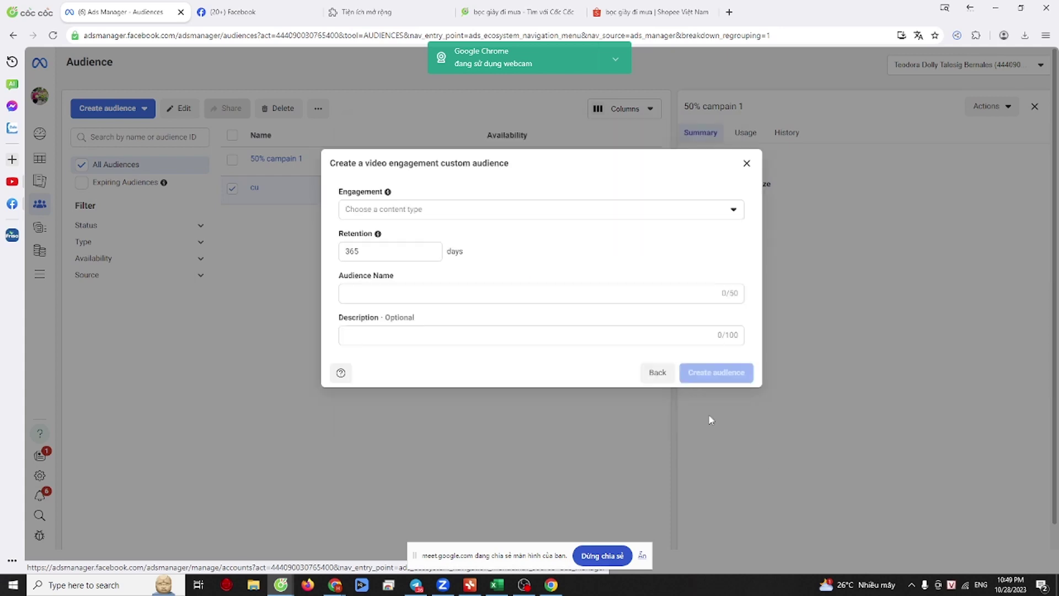
Step: Set the engagement rule to people who have watched at 50% of the video and open its video selection
click(550, 214)
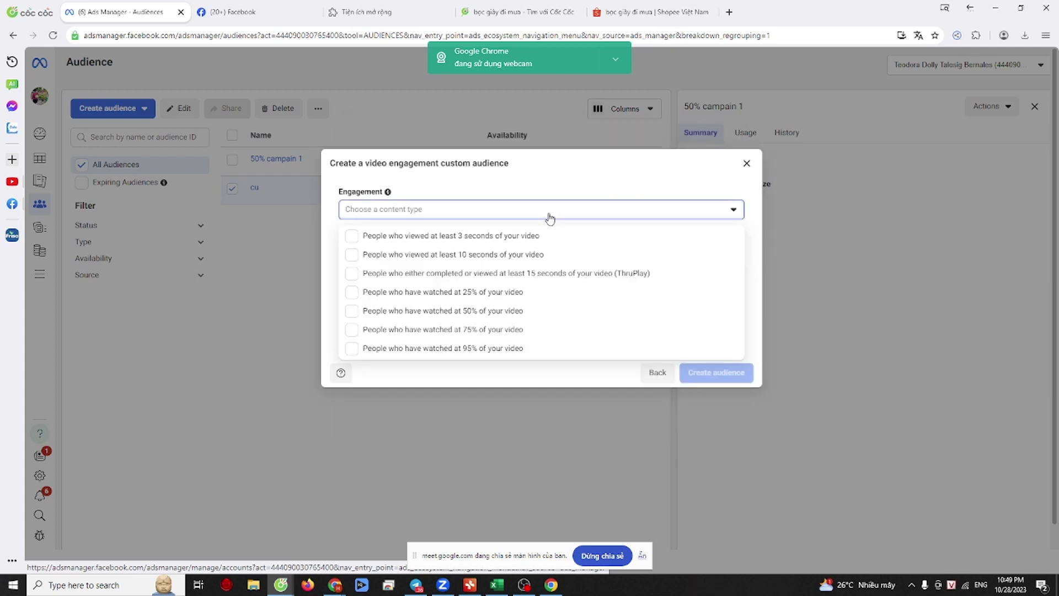
click(494, 312)
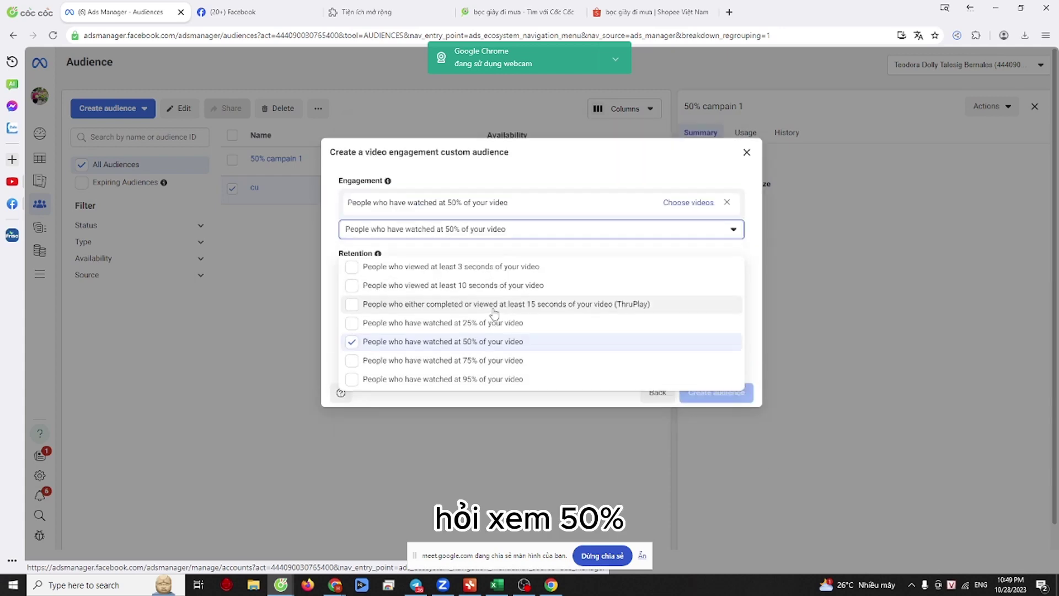
click(656, 207)
click(686, 202)
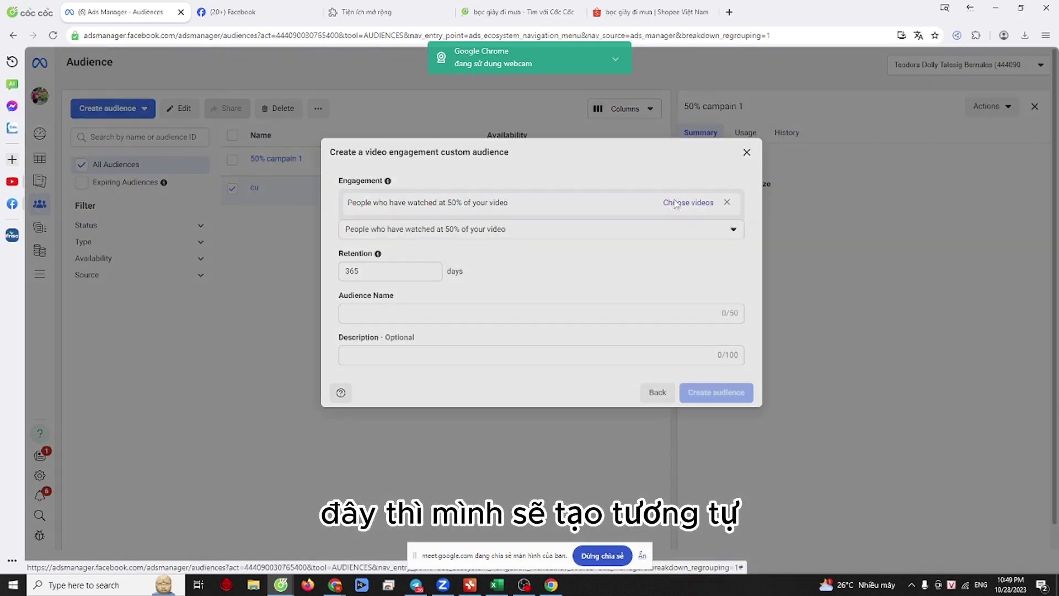
Step: Confirm the 8-second video "A gì ơi, a đánh rơi người yêu này" for the rule, and close the custom audience setup without creating it
scroll(351, 423, down, 2)
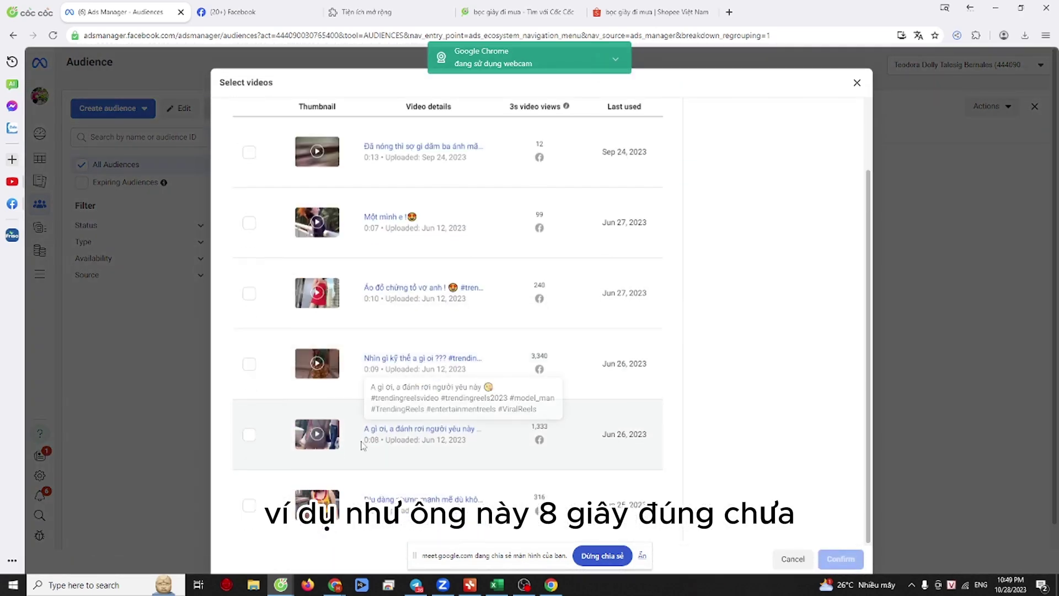
click(249, 435)
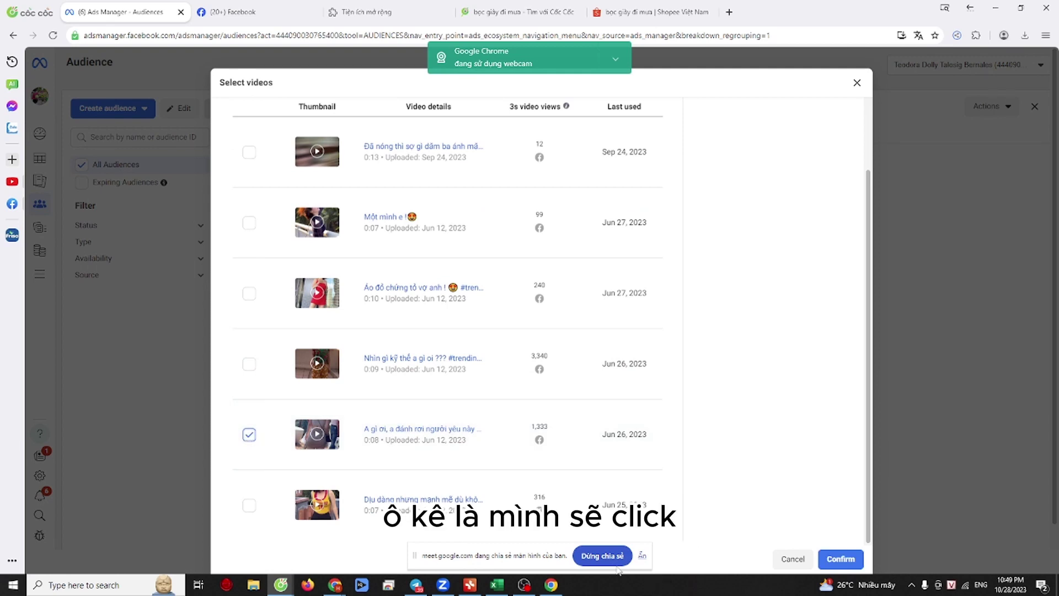
click(840, 559)
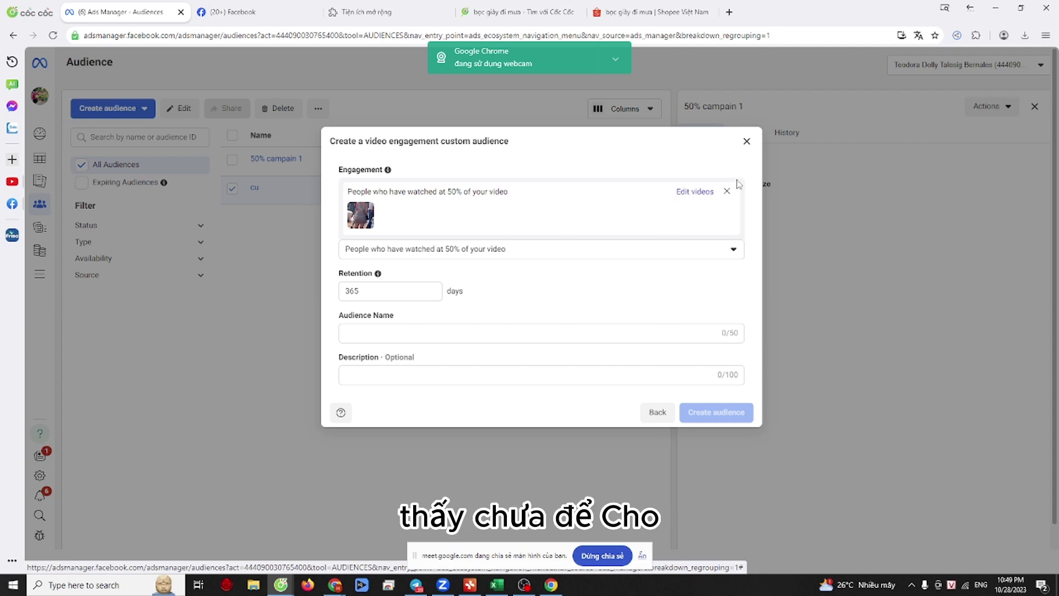
click(747, 141)
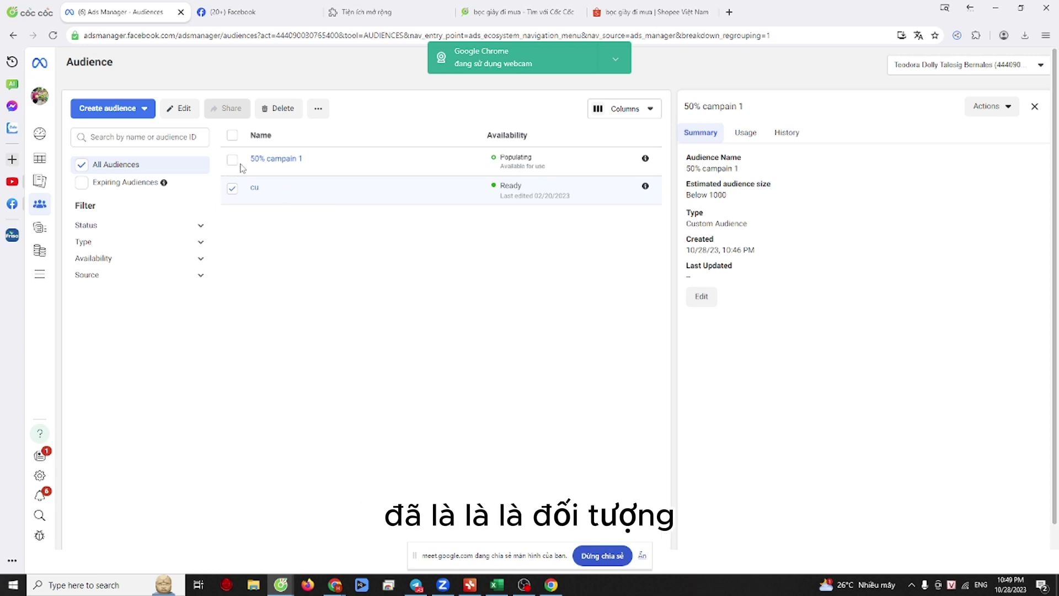
drag(249, 158, 301, 159)
click(312, 161)
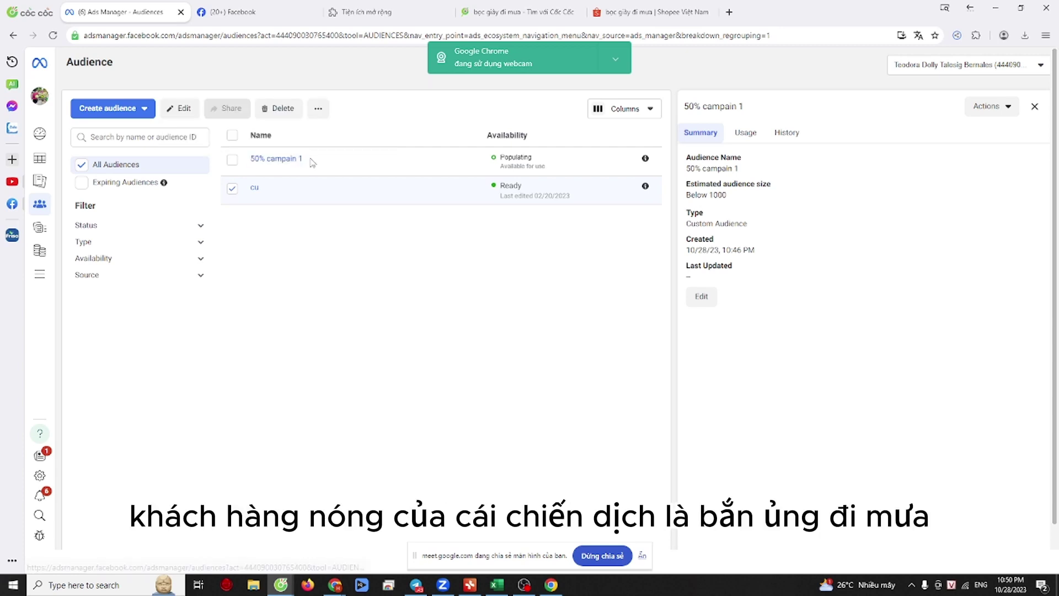
triple_click(305, 162)
click(304, 167)
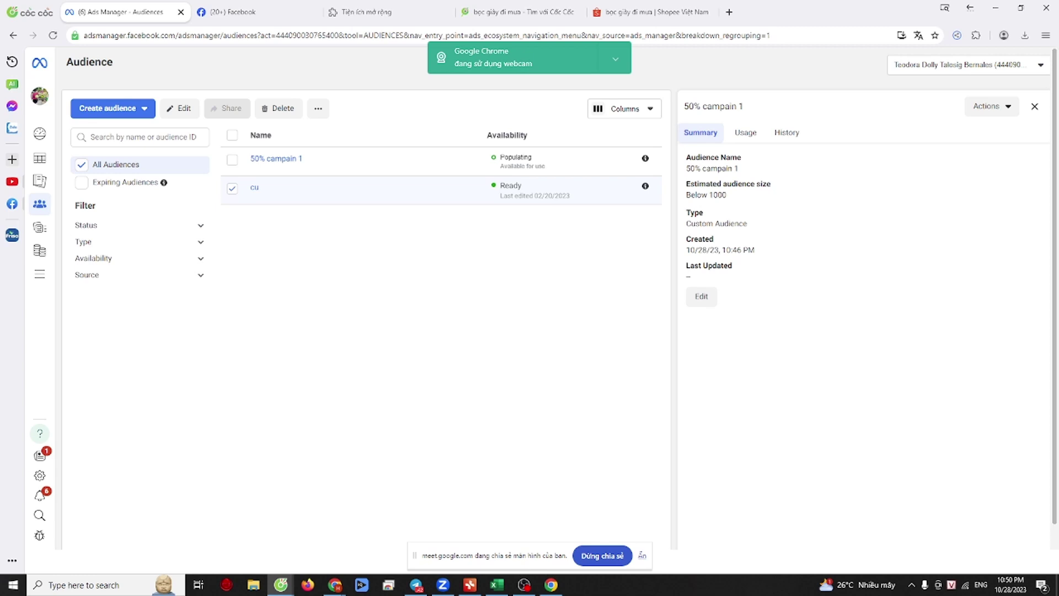
key(alt+Tab)
key(alt+Tab)
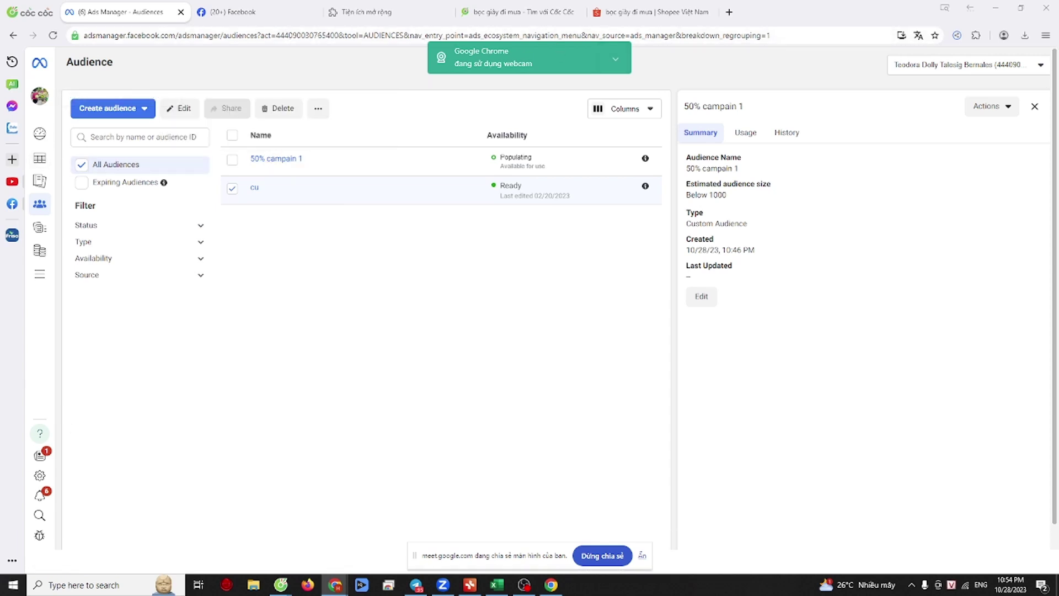
Step: Go to the ads management page and create a new campaign with the Engagement objective and recommended settings
mouse_move(53, 158)
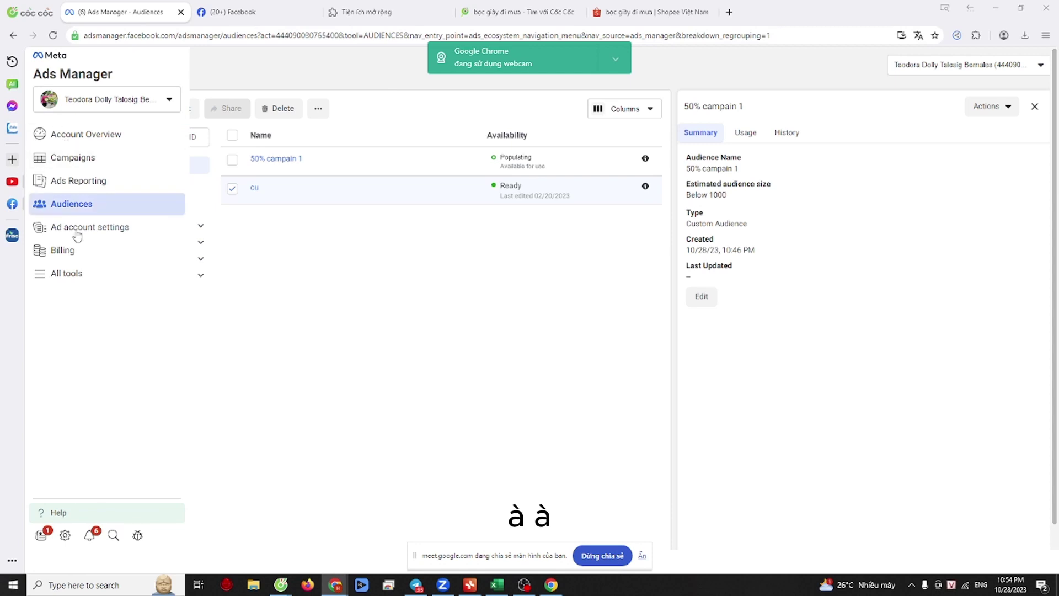
click(73, 274)
click(232, 119)
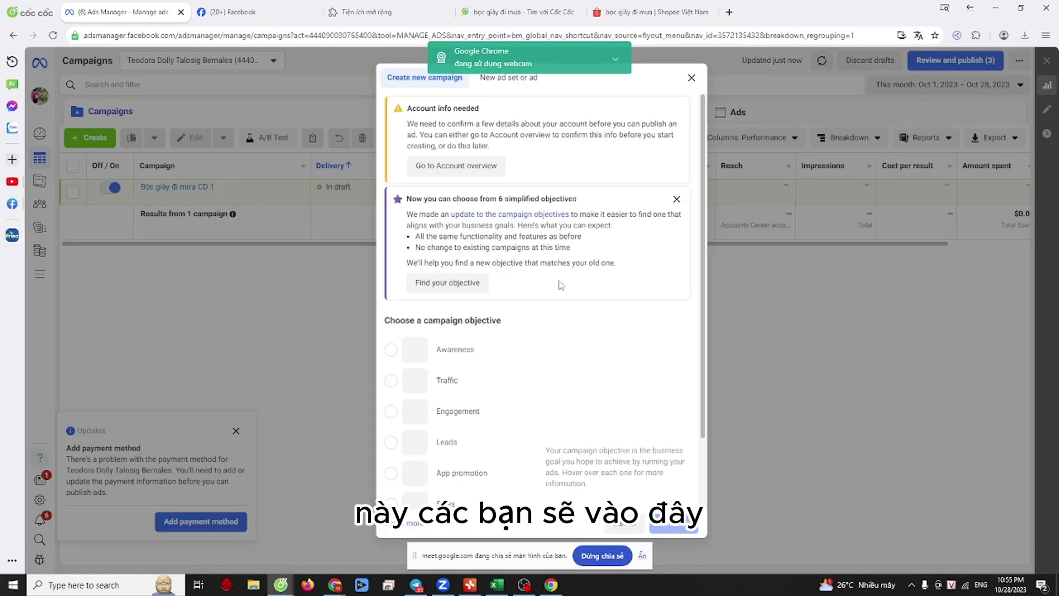
click(450, 352)
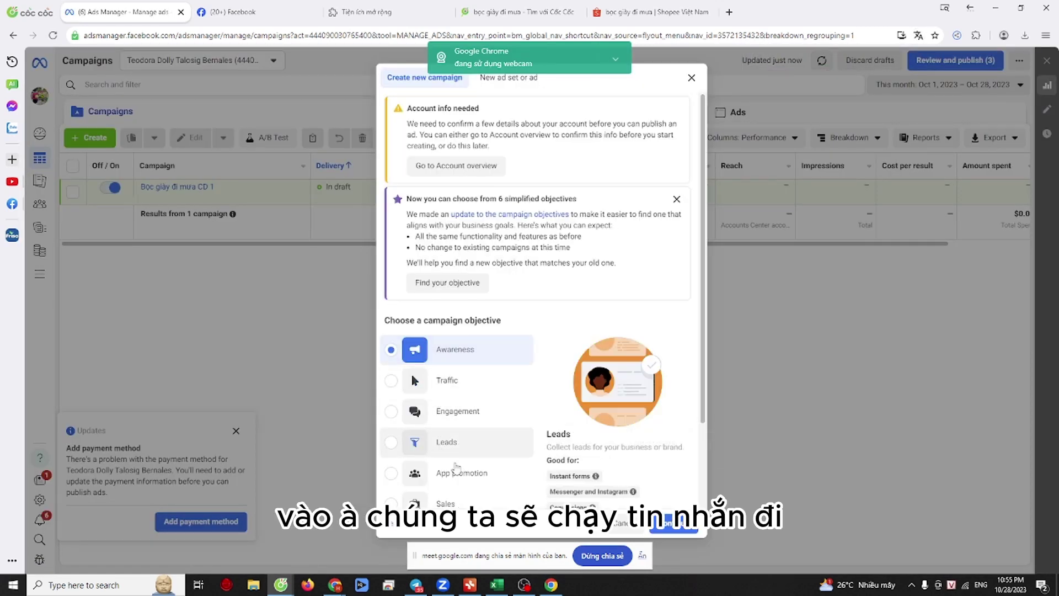
scroll(434, 480, down, 2)
click(415, 319)
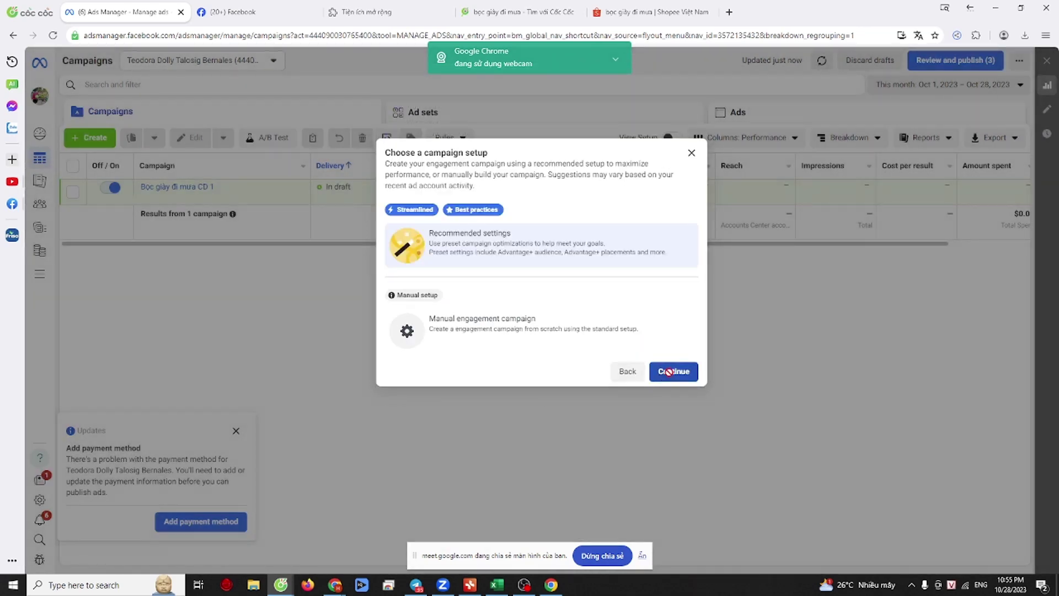
click(674, 372)
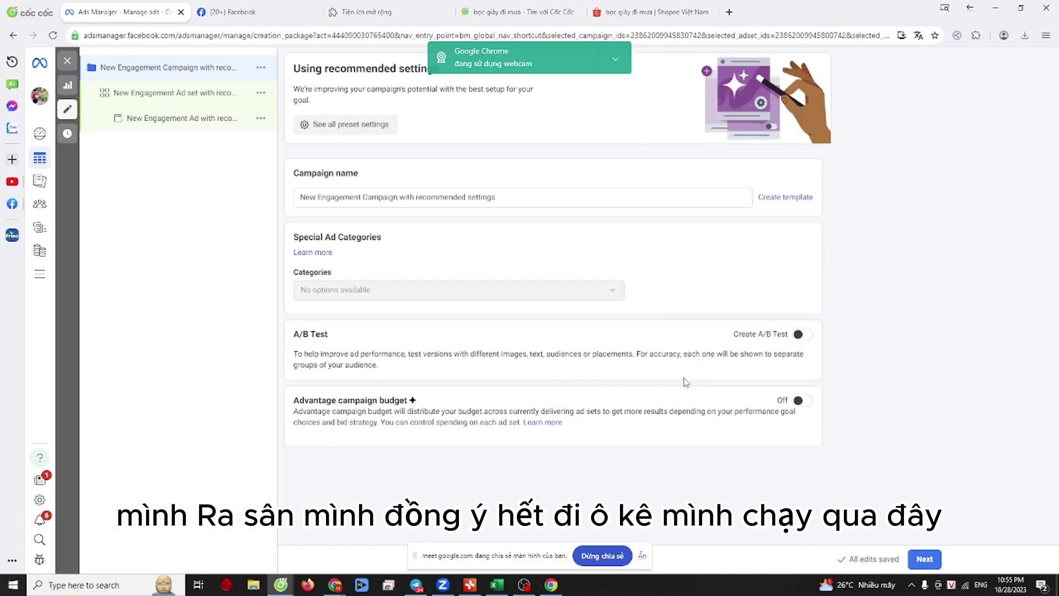
Step: Open the new engagement ad set and open the location under Audience controls for editing
click(160, 100)
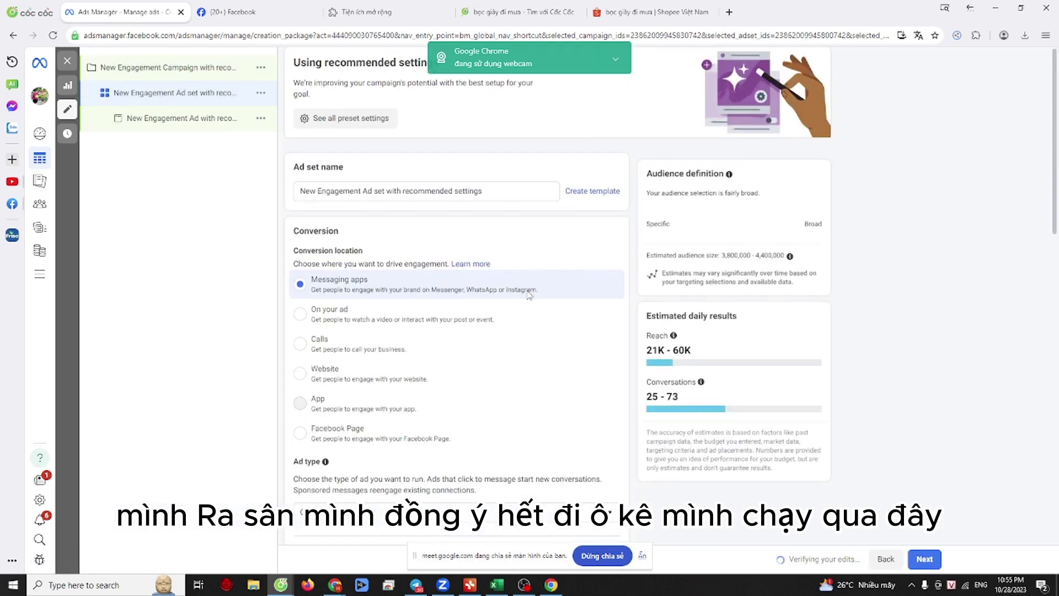
scroll(530, 279, down, 12)
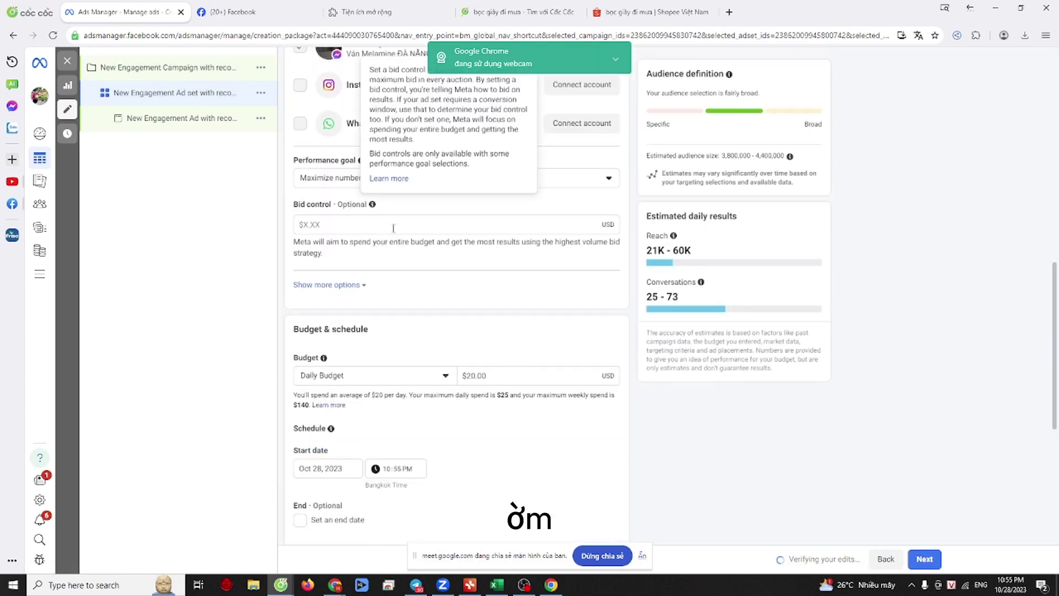
scroll(403, 430, down, 3)
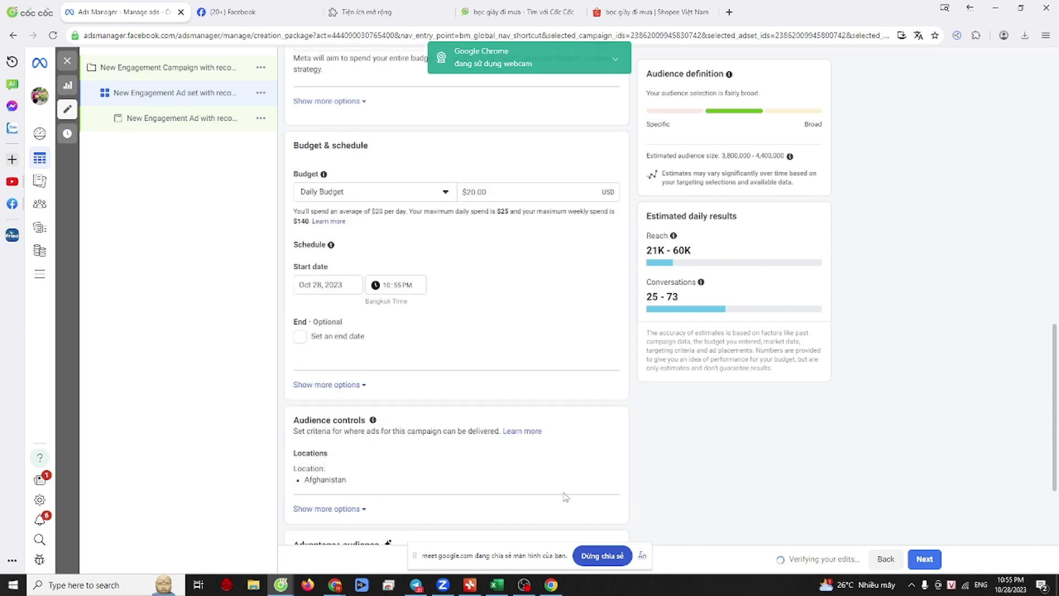
click(360, 509)
click(601, 455)
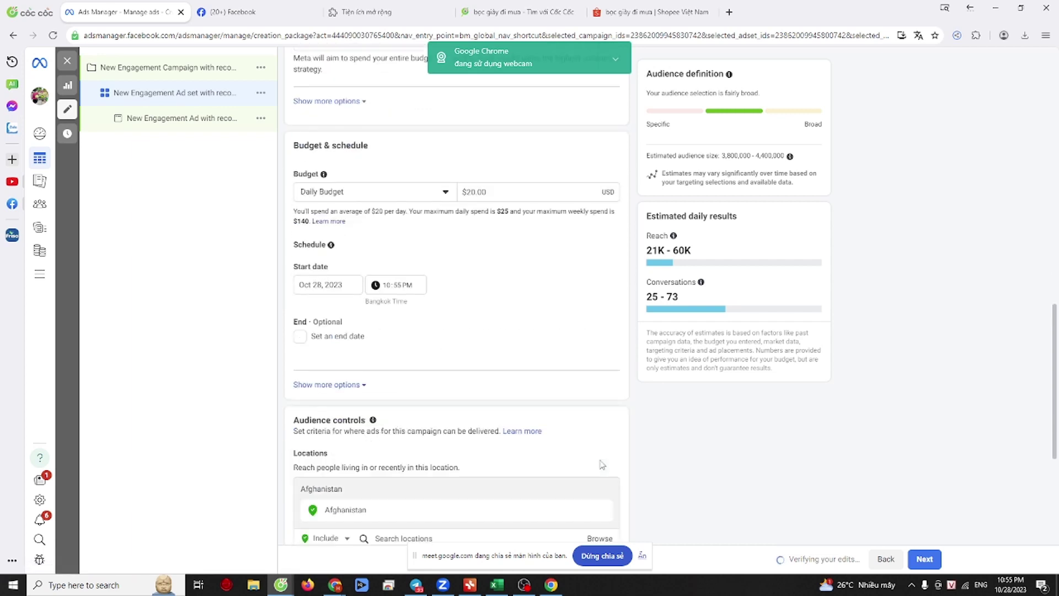
Step: Exclude the custom audience "50% campain 1" in the engagement ad set's Audience controls
scroll(593, 463, down, 3)
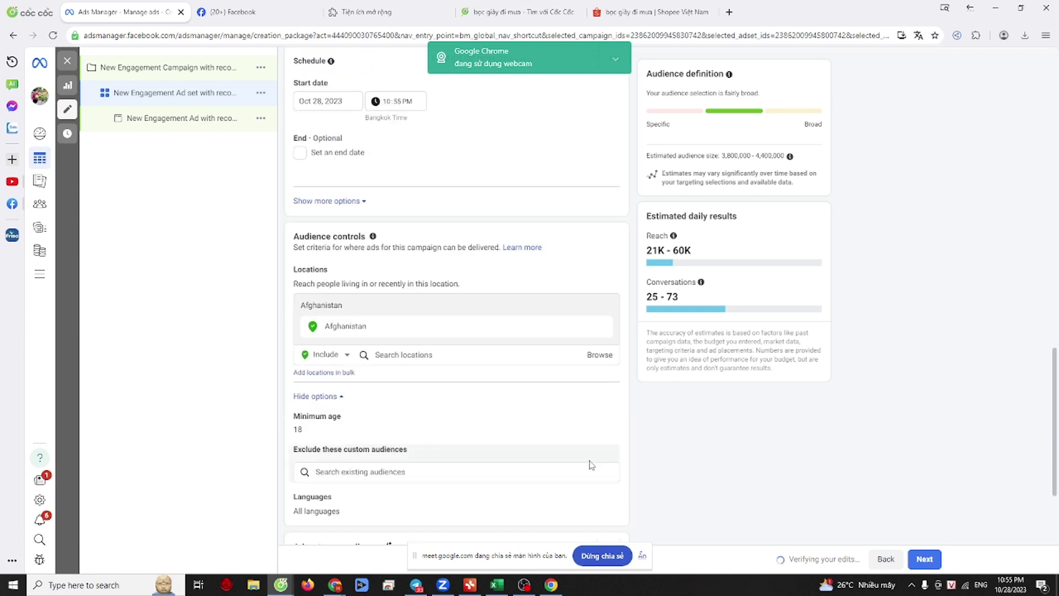
click(380, 471)
scroll(317, 510, down, 3)
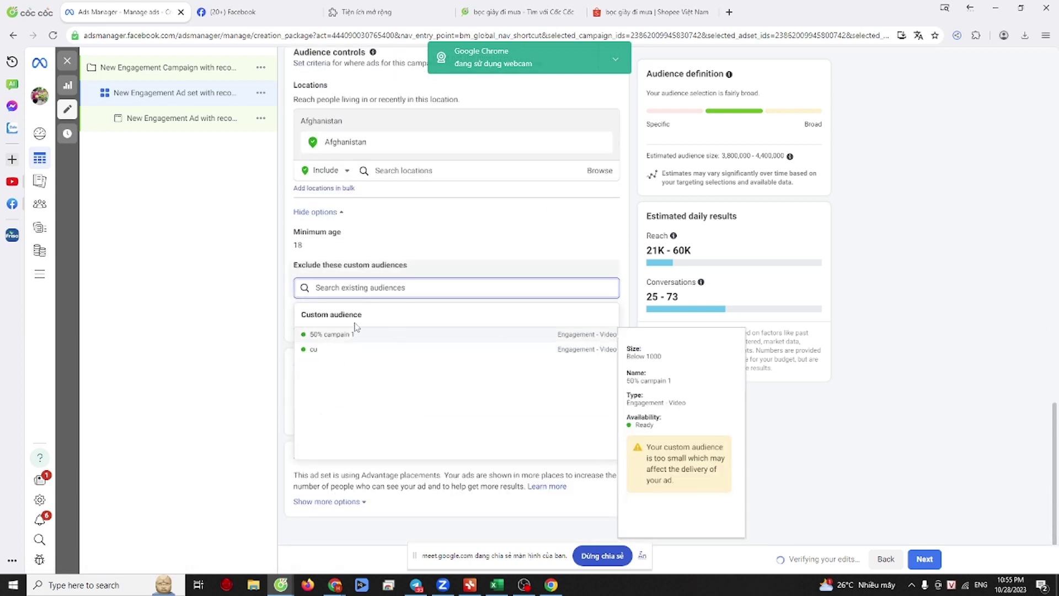
click(225, 271)
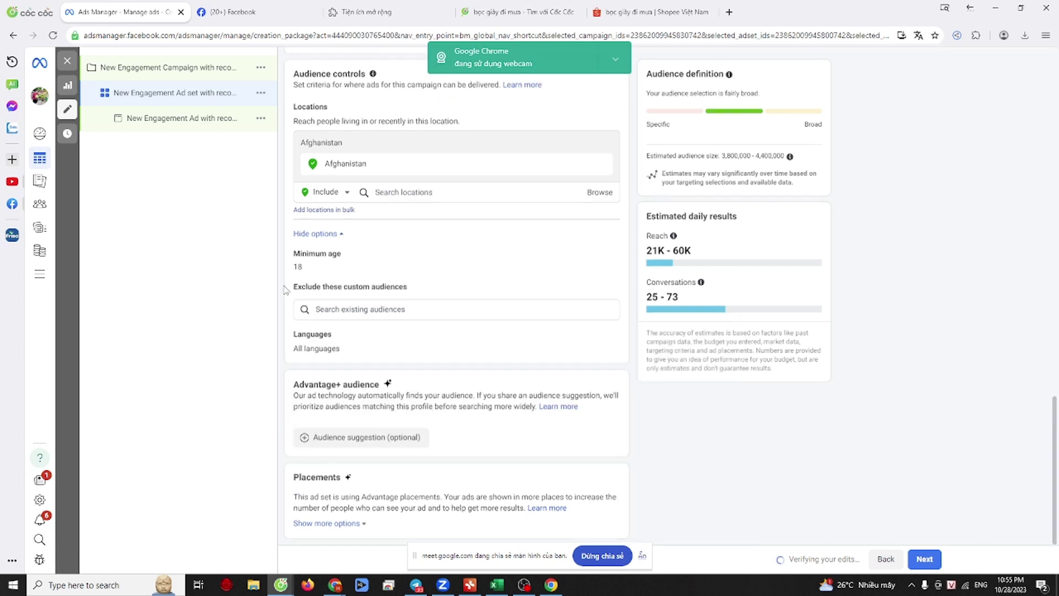
click(342, 309)
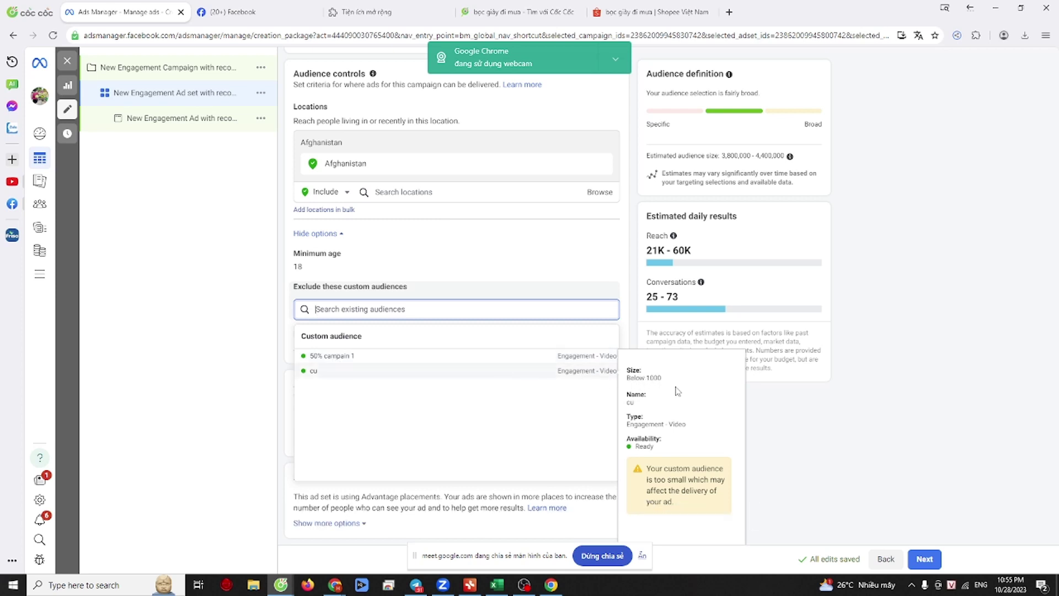
click(501, 356)
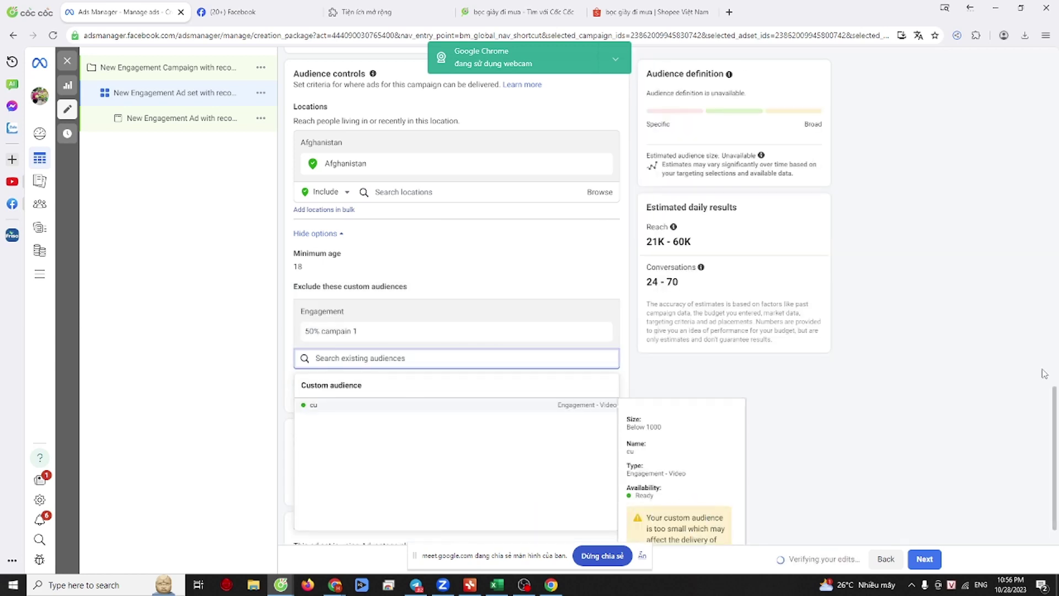
click(889, 434)
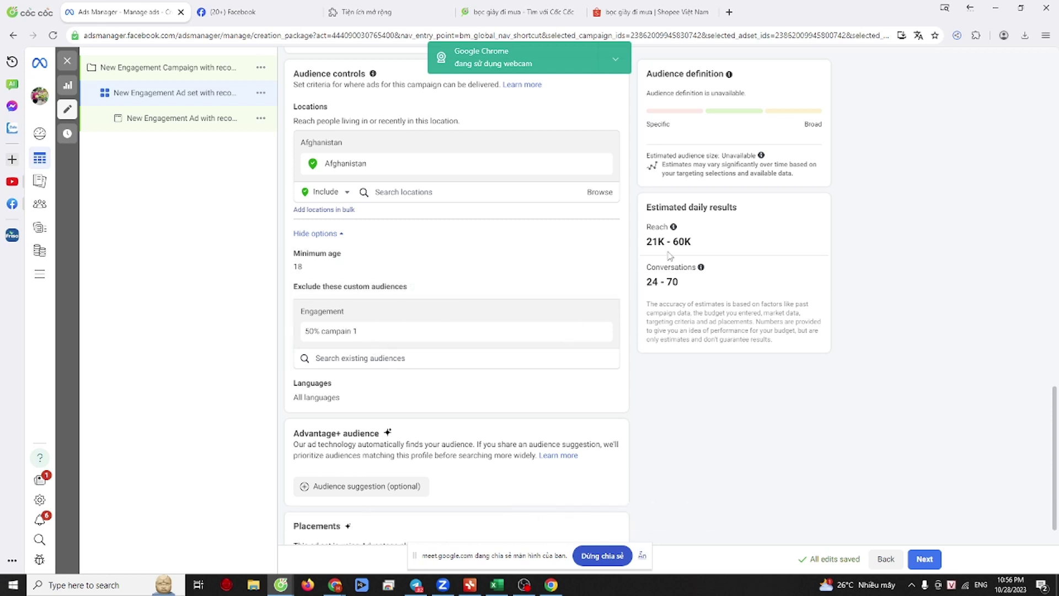
Step: Examine the estimated daily reach and conversations in relation to the ad set's daily budget
drag(645, 243, 699, 251)
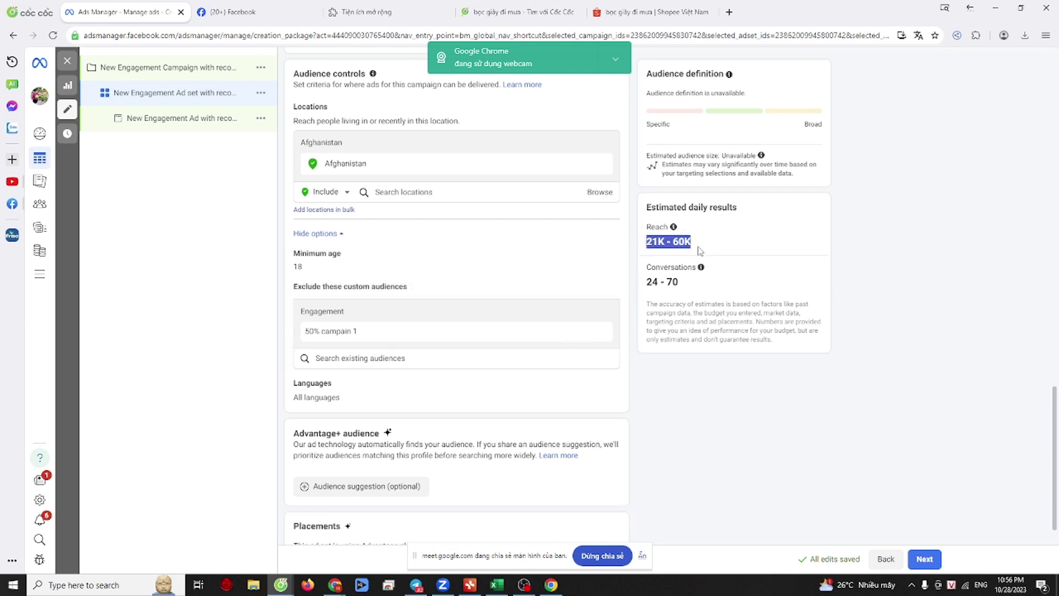
click(664, 241)
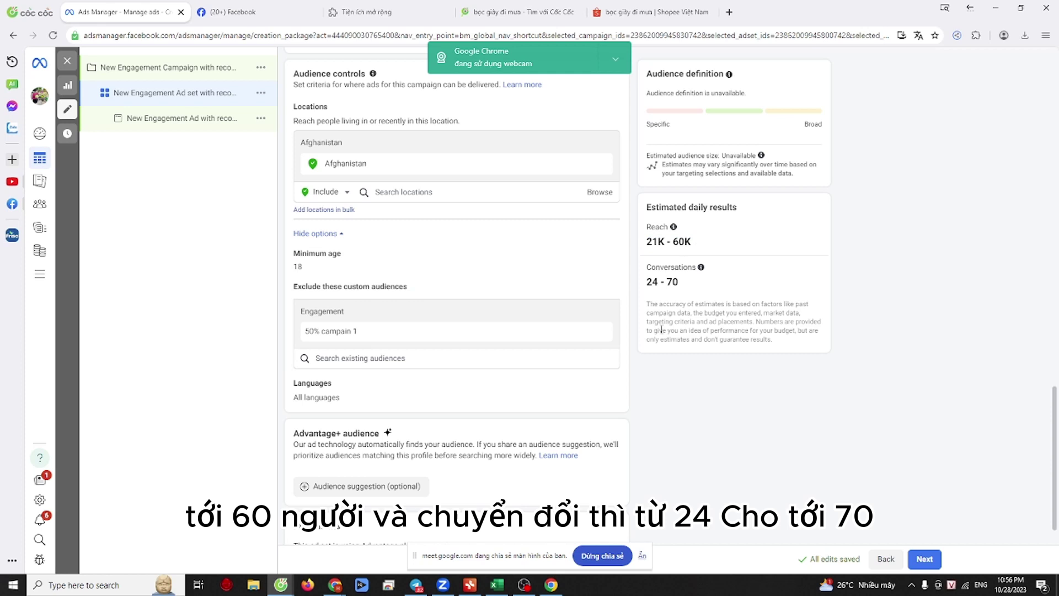
drag(643, 283, 679, 284)
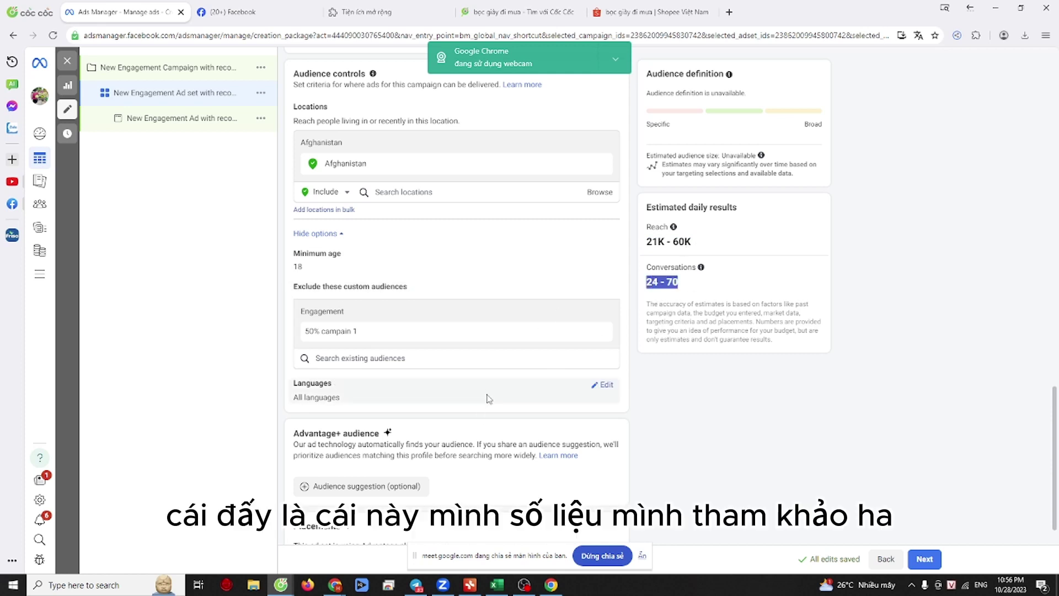
scroll(487, 395, down, 1)
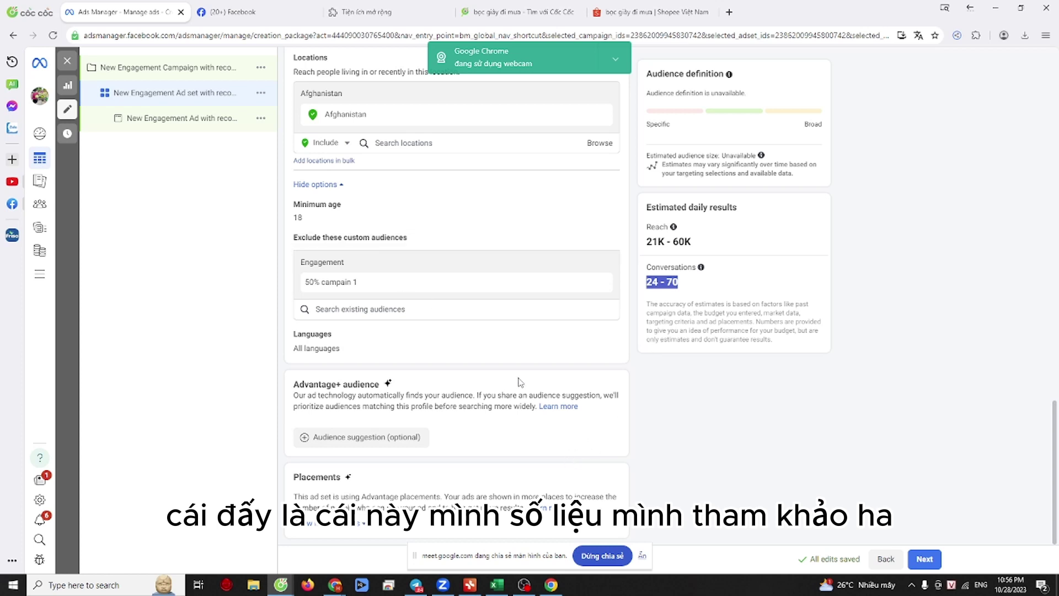
scroll(521, 380, up, 8)
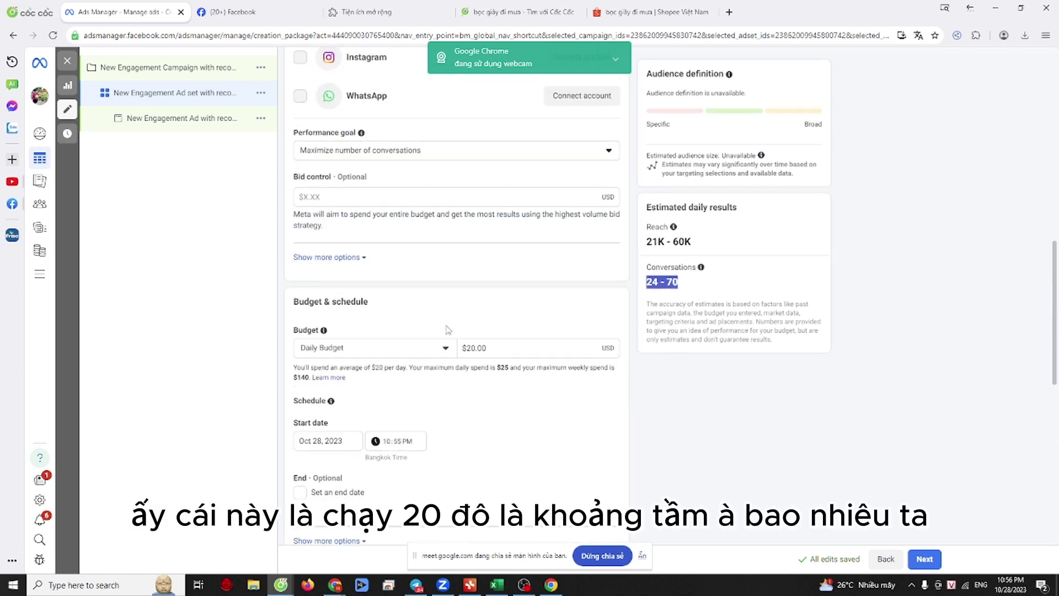
double_click(476, 347)
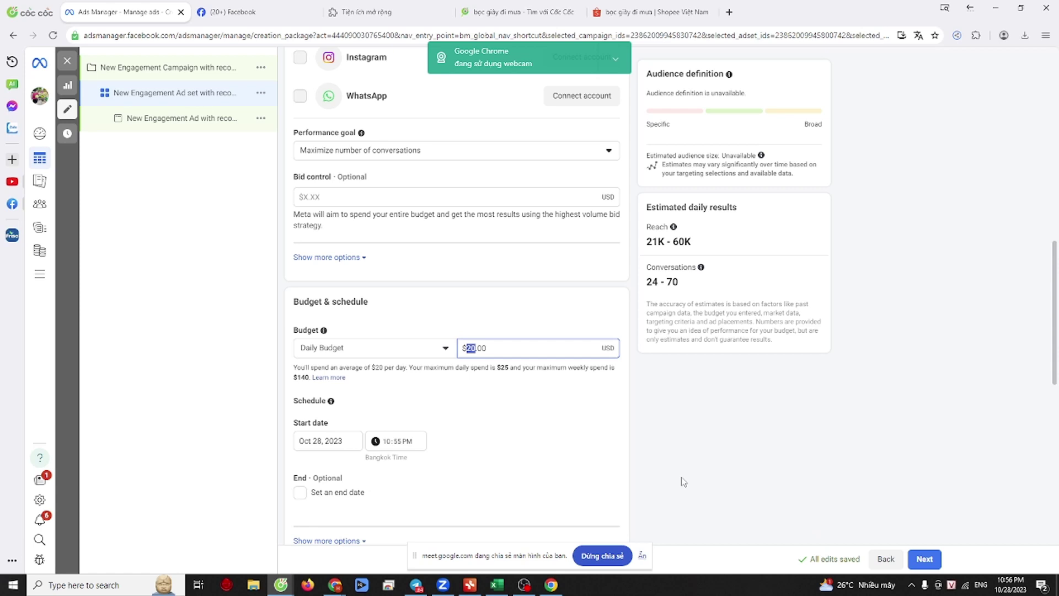
drag(647, 282, 684, 281)
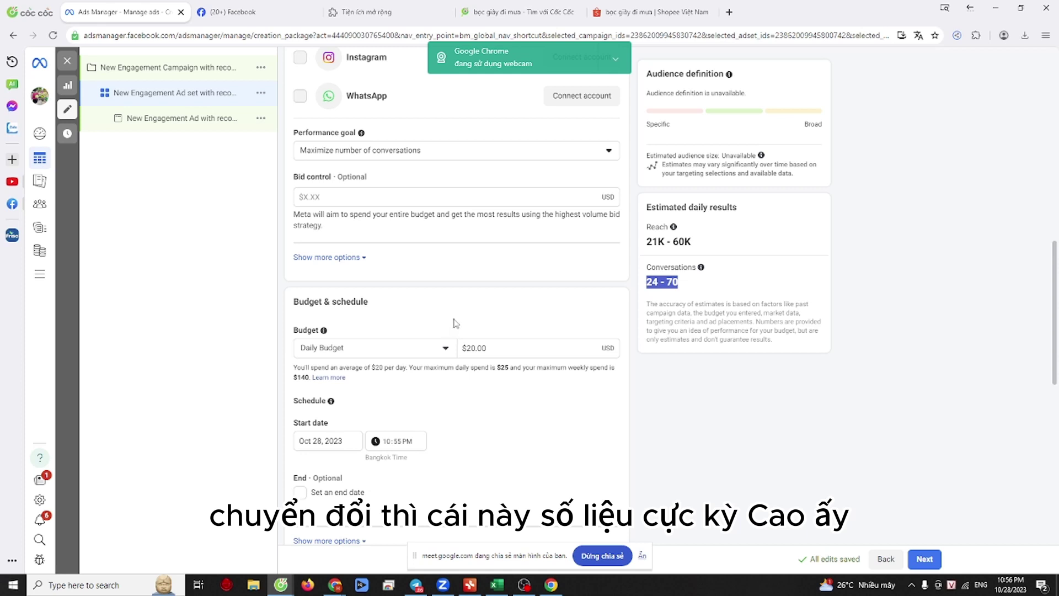
scroll(454, 323, down, 3)
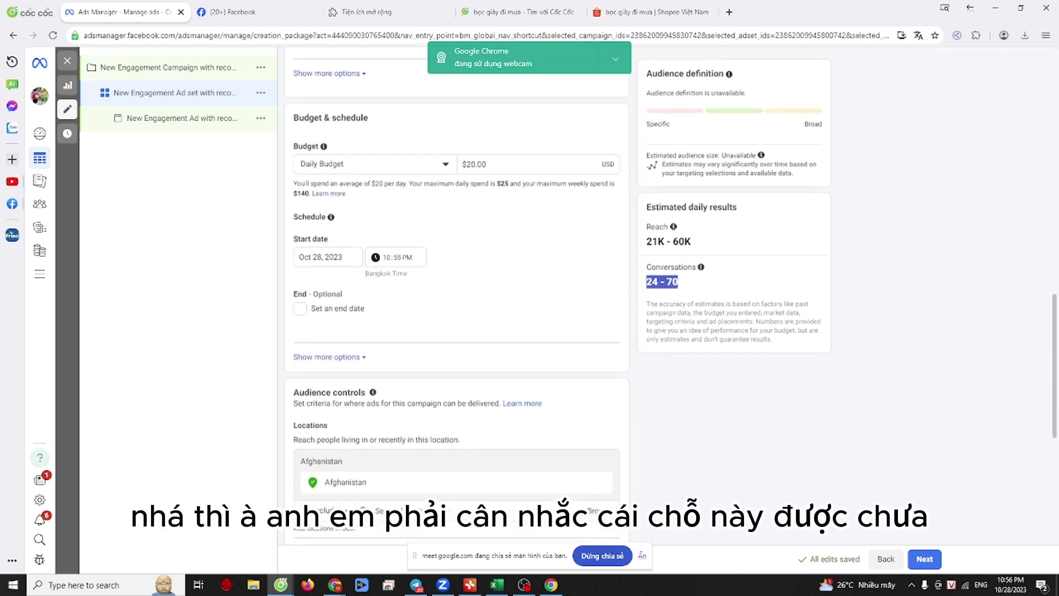
scroll(401, 462, up, 6)
scroll(331, 309, down, 6)
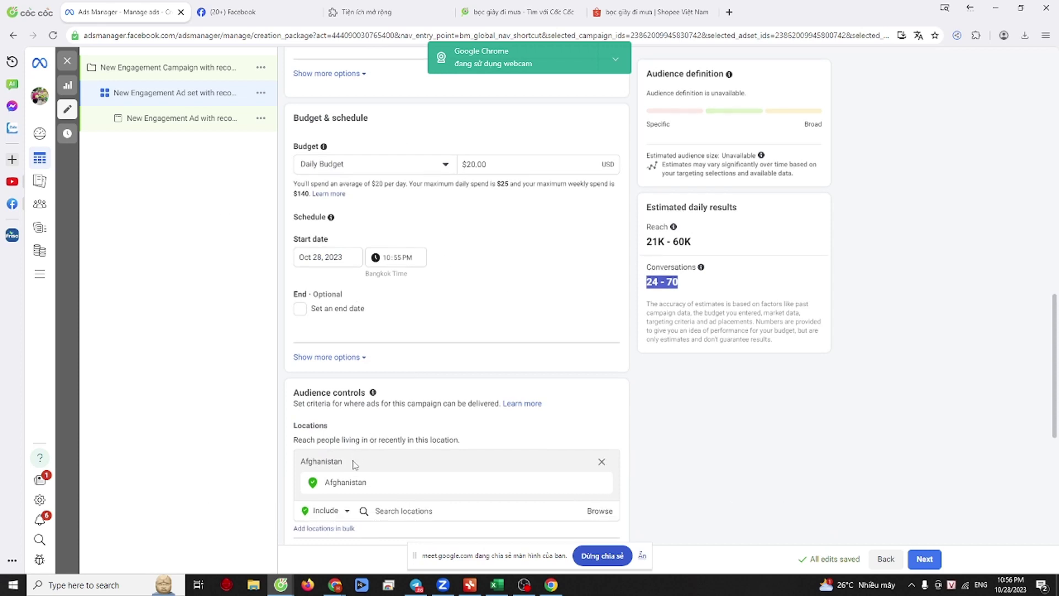
Step: Remove "50% campain 1" from the ad set's excluded custom audiences and close the editor to return to the campaigns list
scroll(356, 461, down, 5)
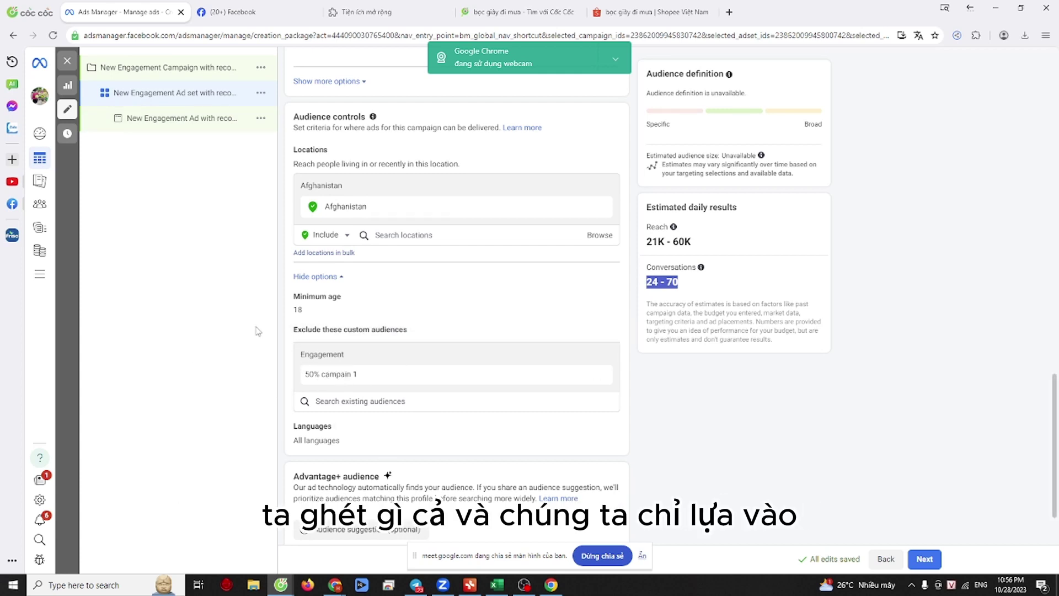
click(340, 380)
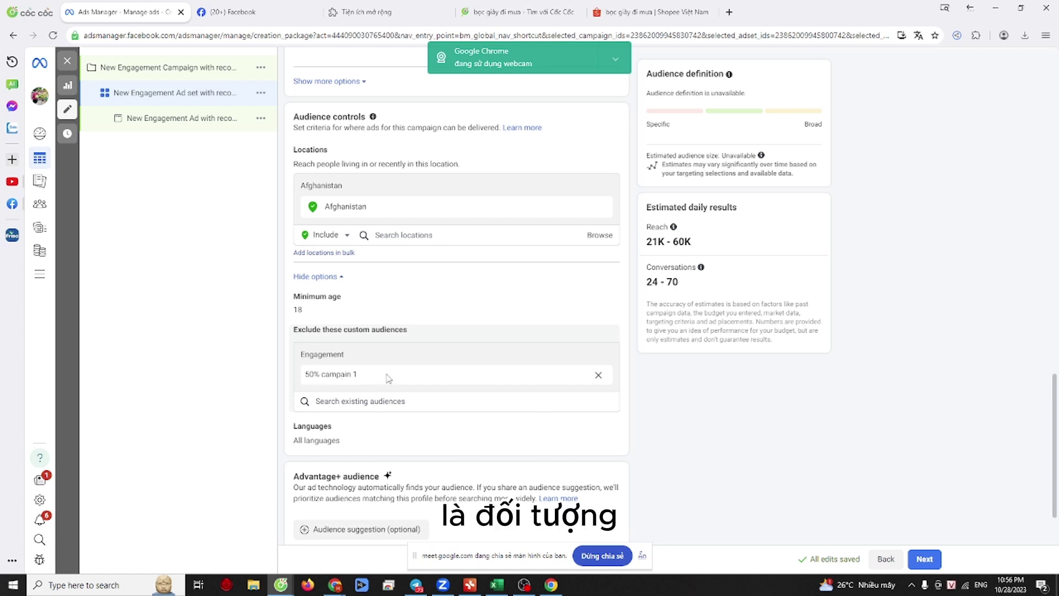
click(599, 375)
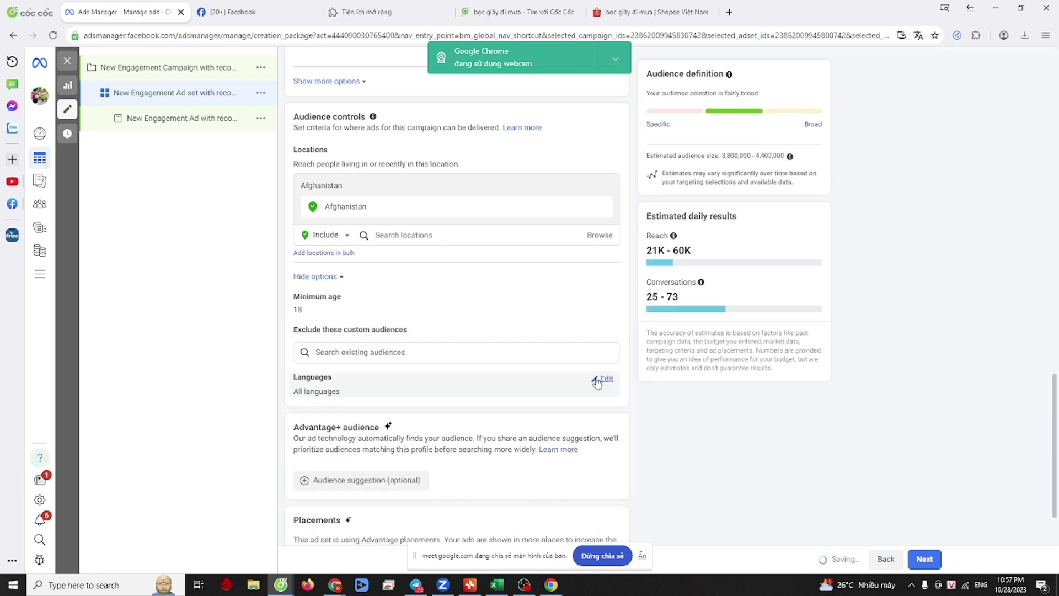
click(334, 352)
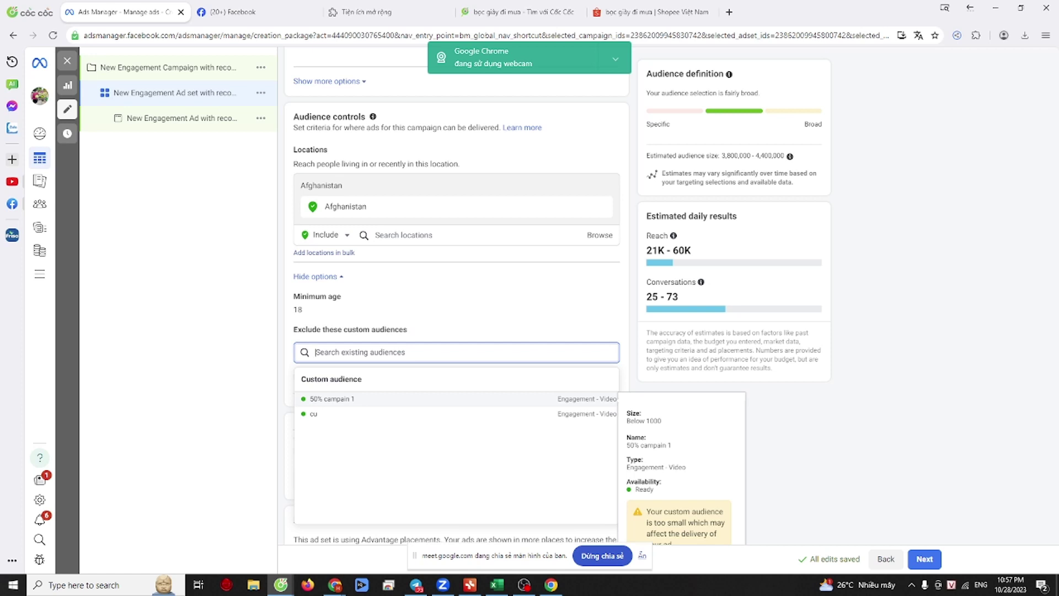
click(209, 219)
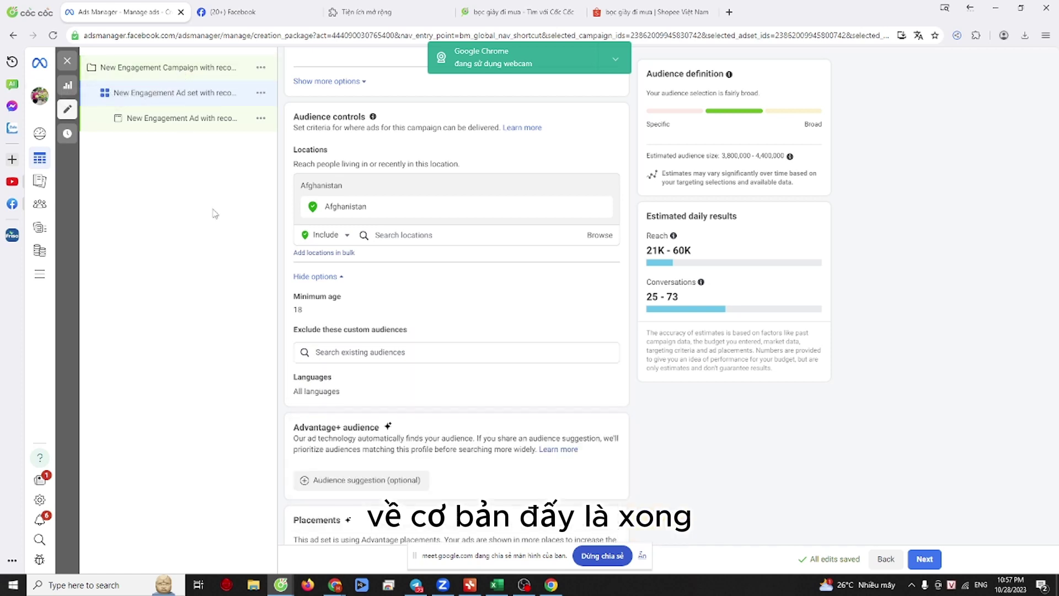
click(68, 61)
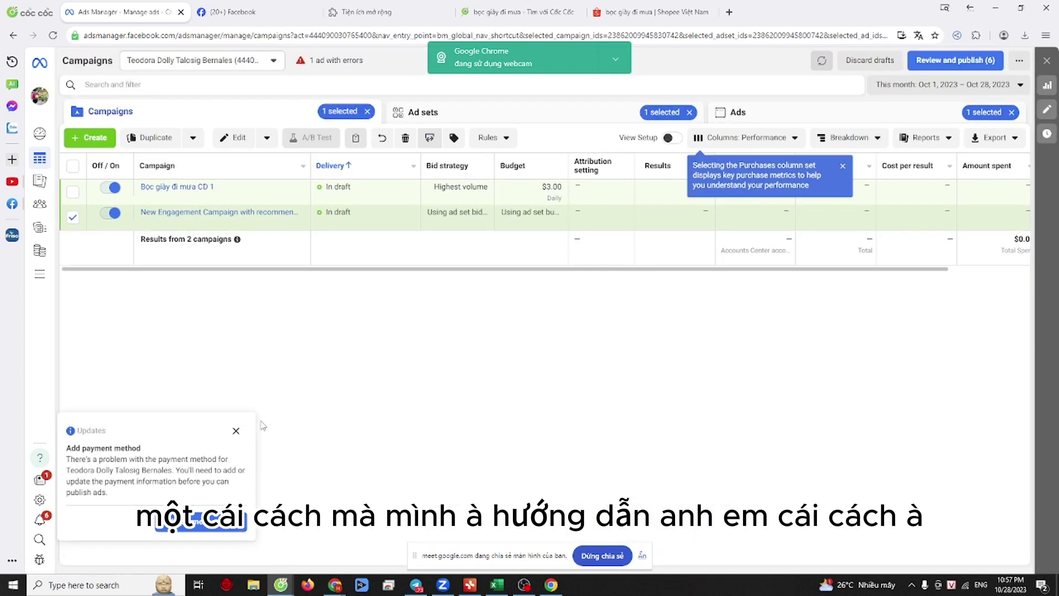